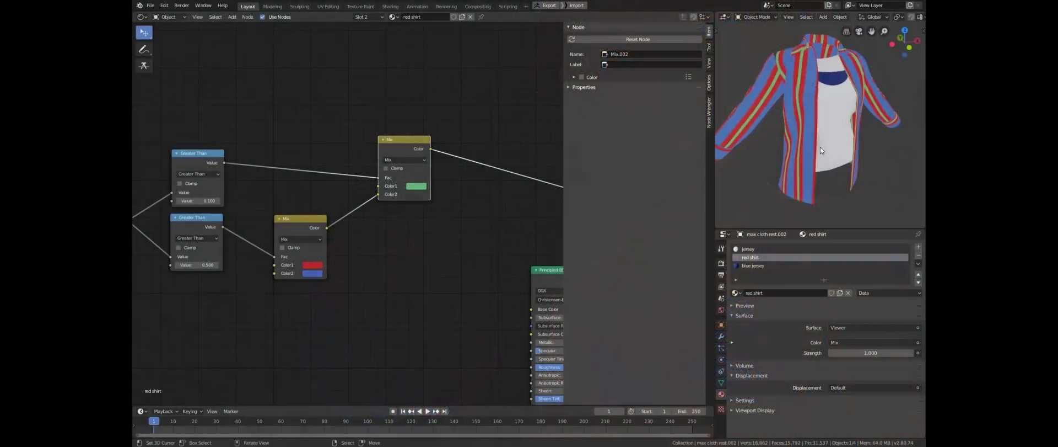
- Try a Fractal voronoi Scale of 0.5, then settle on 1.000 for the mountain terrain
middle_drag(822, 149, 844, 147)
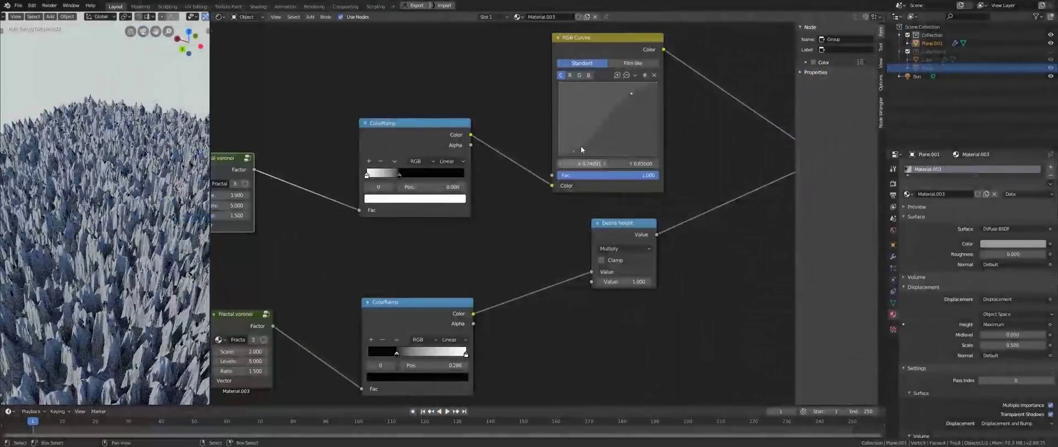
ctrl+scroll(580, 146, left, 8)
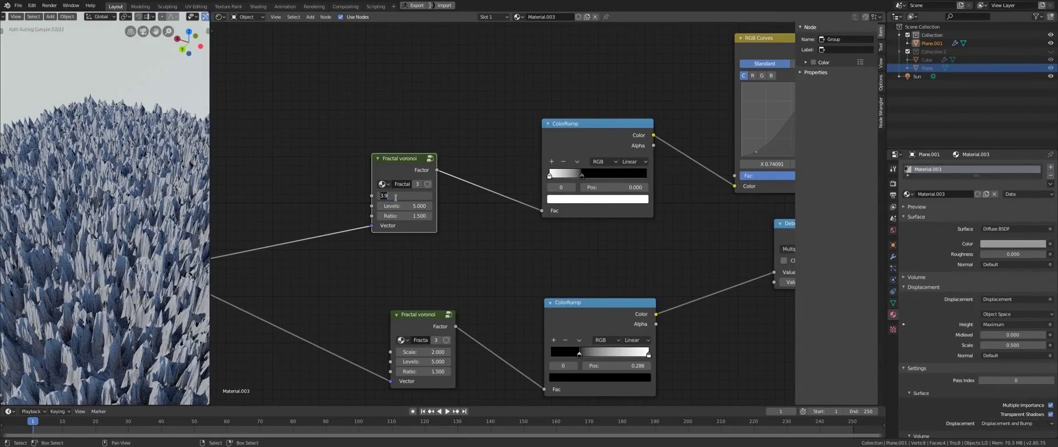
text(0.5)
key(Return)
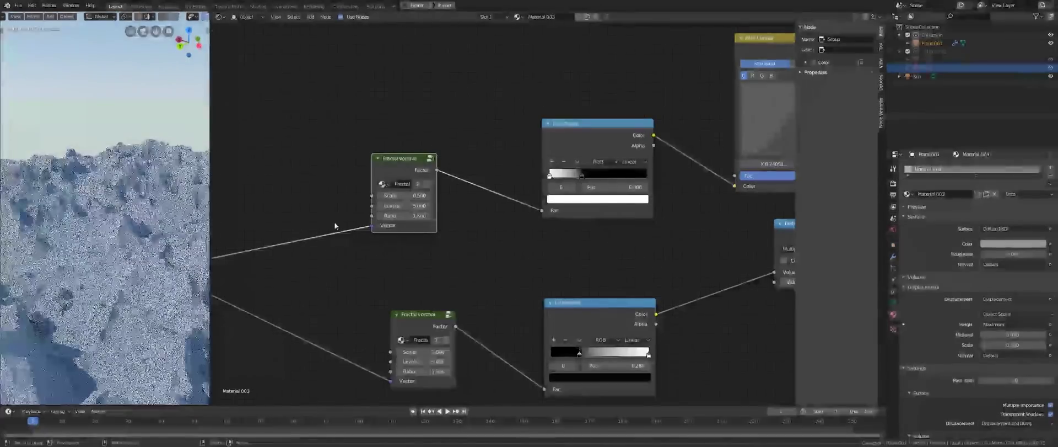
click(405, 195)
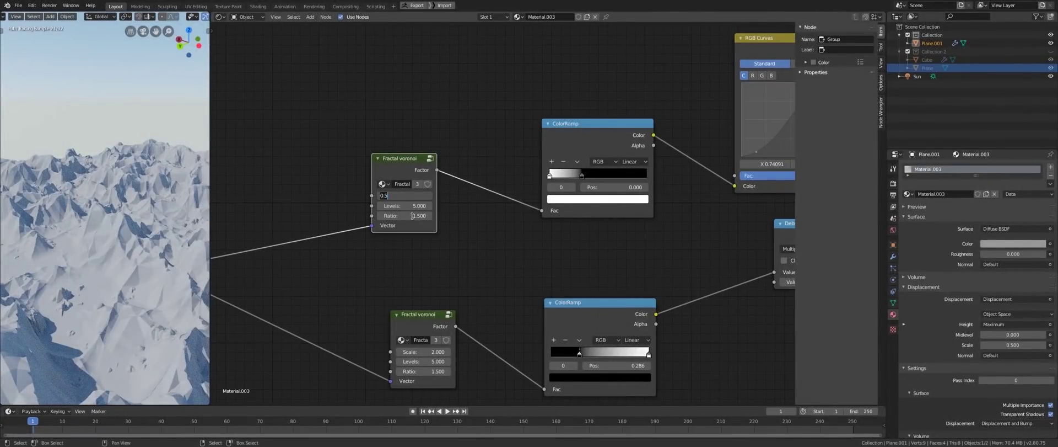
key(Return)
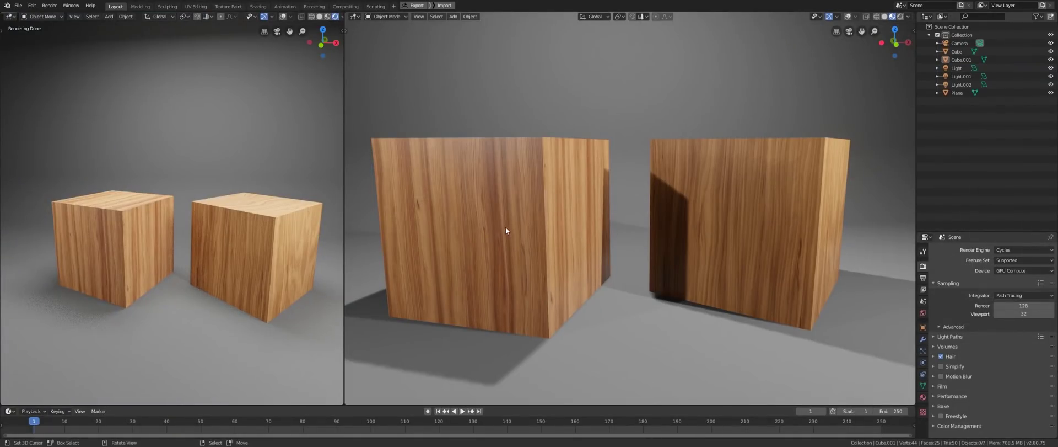
mouse_move(290, 227)
middle_down()
mouse_move(271, 241)
mouse_move(254, 230)
middle_up()
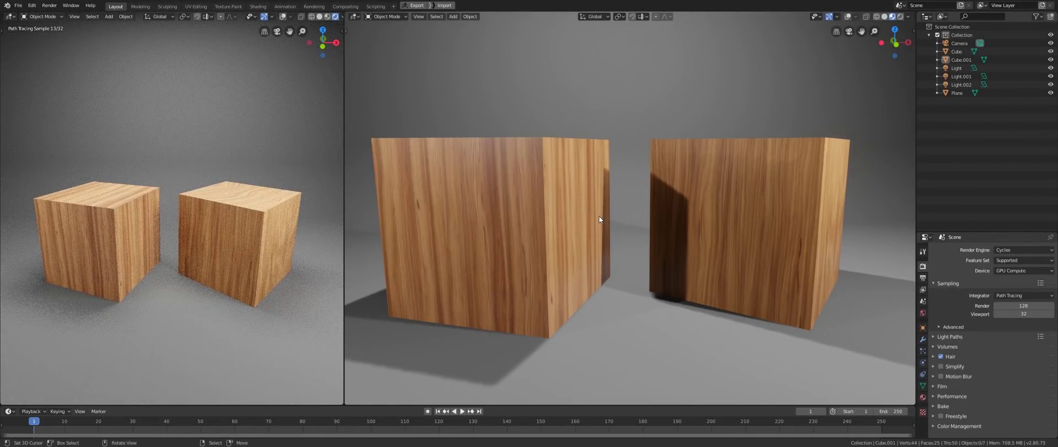
middle_drag(589, 219, 582, 243)
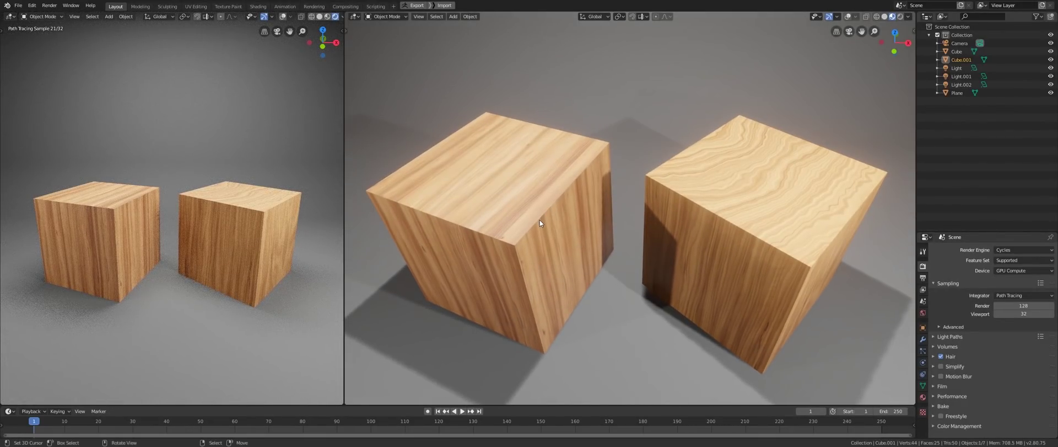
scroll(541, 220, up, 3)
middle_drag(584, 209, 531, 229)
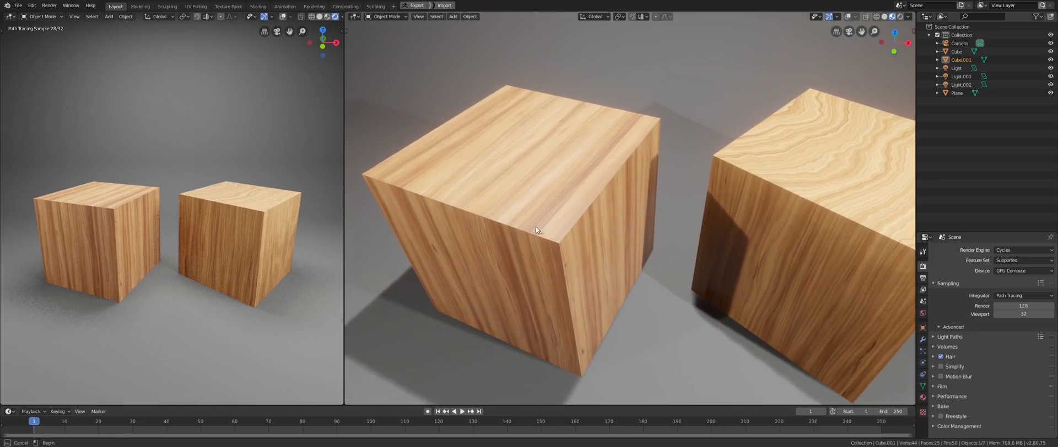
scroll(521, 236, up, 5)
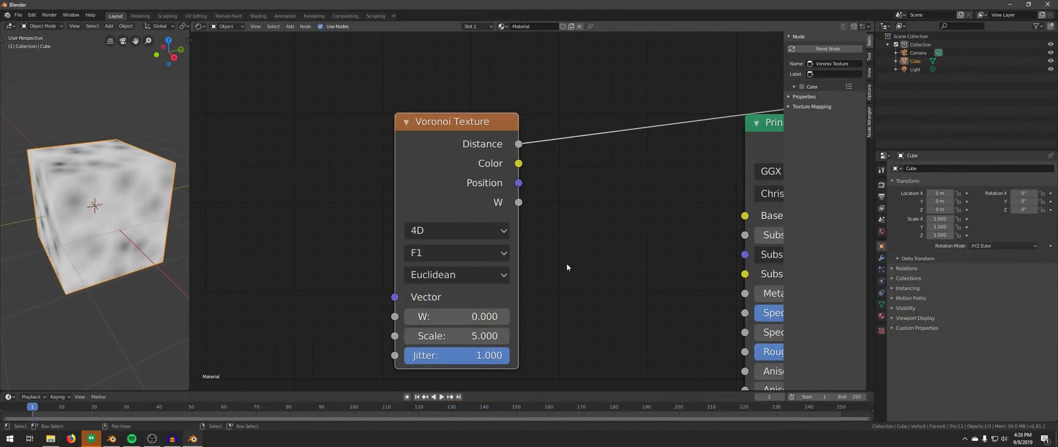
- Raise the Voronoi W to 18.000 and lower the Voronoi Scale to enlarge the spots
mouse_move(463, 259)
mouse_down()
mouse_move(498, 259)
mouse_move(478, 259)
mouse_up()
middle_drag(559, 210, 564, 240)
scroll(563, 240, down, 1)
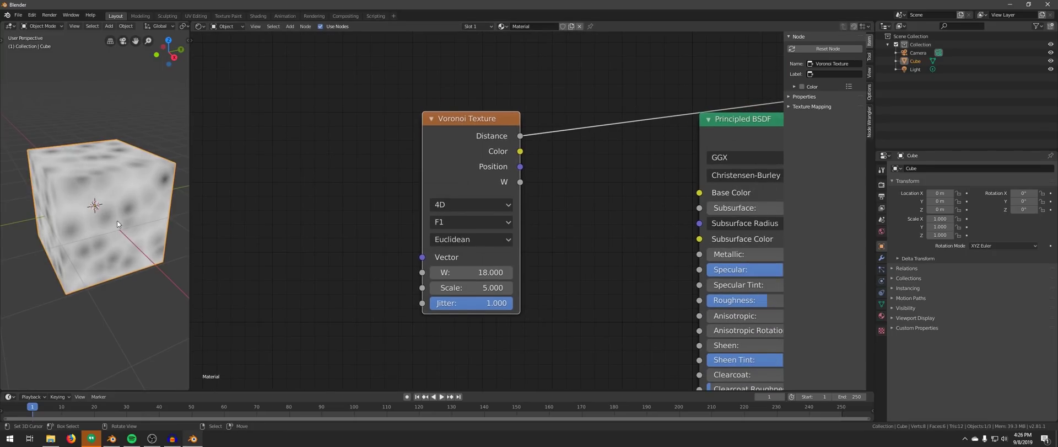
middle_drag(110, 237, 149, 270)
drag(464, 281, 447, 281)
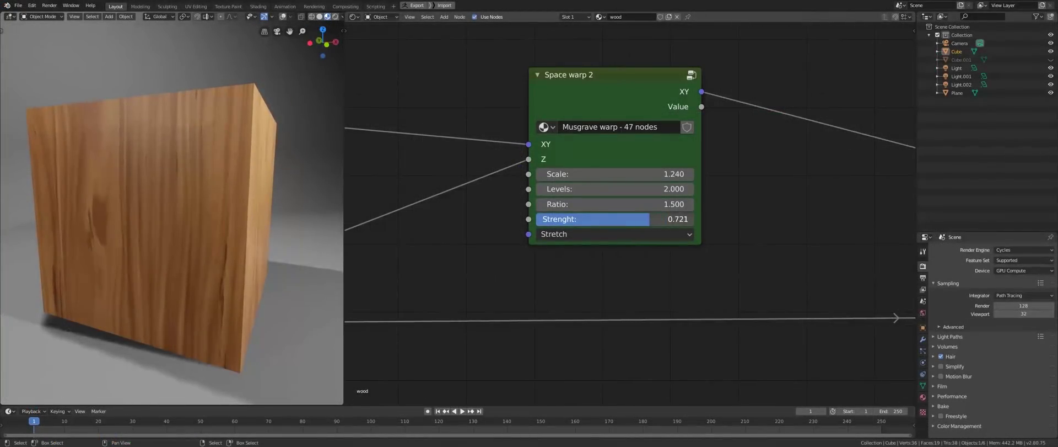
- Set the Space warp 2 Scale to 6.840 and Strength to 0.137, then orbit to inspect the cube
drag(650, 219, 607, 219)
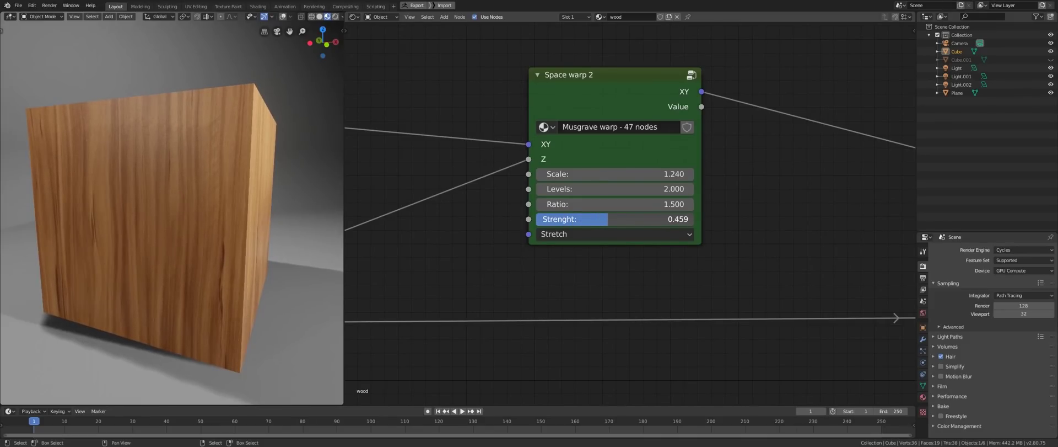
double_click(615, 173)
text(7.24)
key(Return)
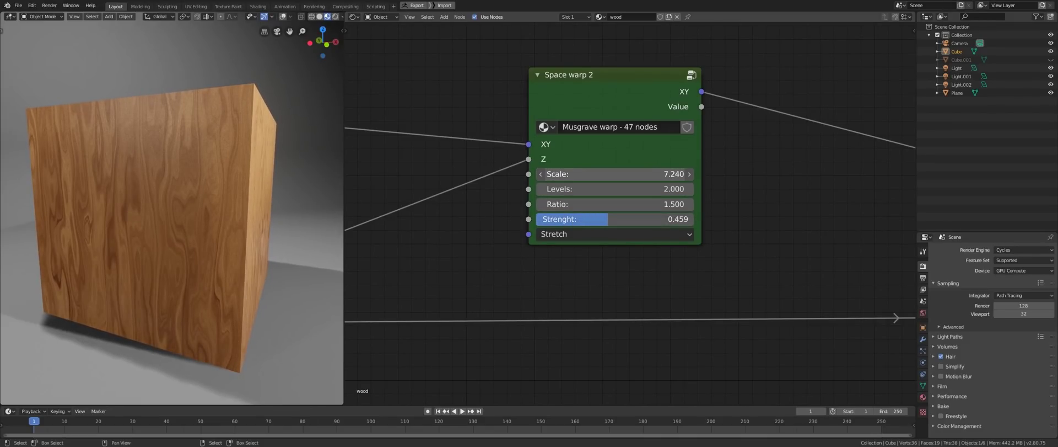
drag(615, 173, 607, 174)
drag(607, 219, 553, 219)
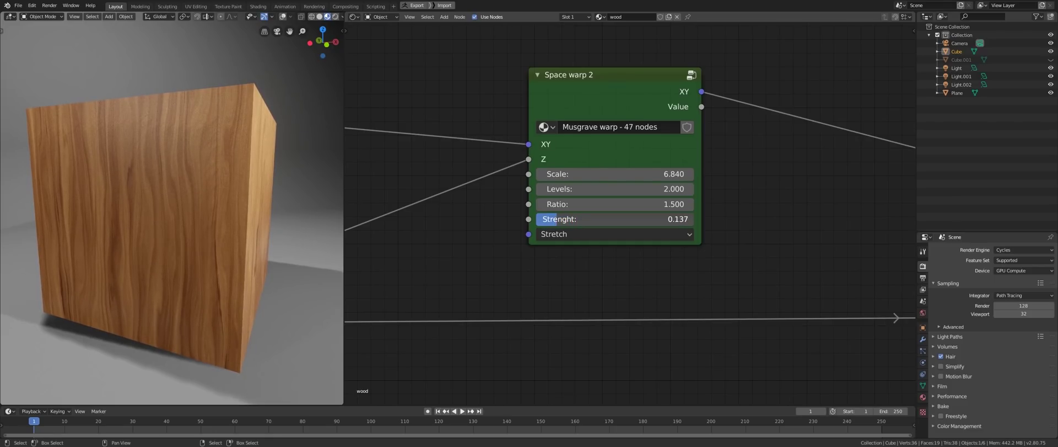
middle_drag(100, 275, 134, 276)
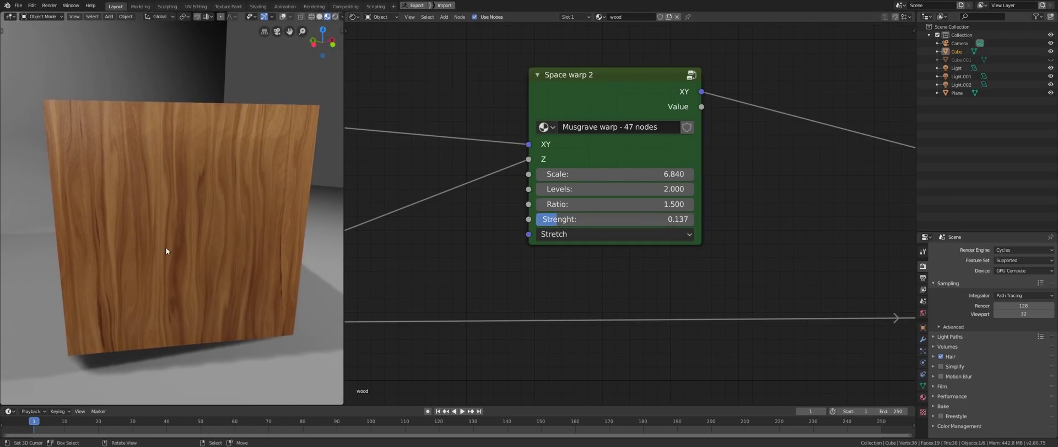
middle_drag(165, 251, 91, 242)
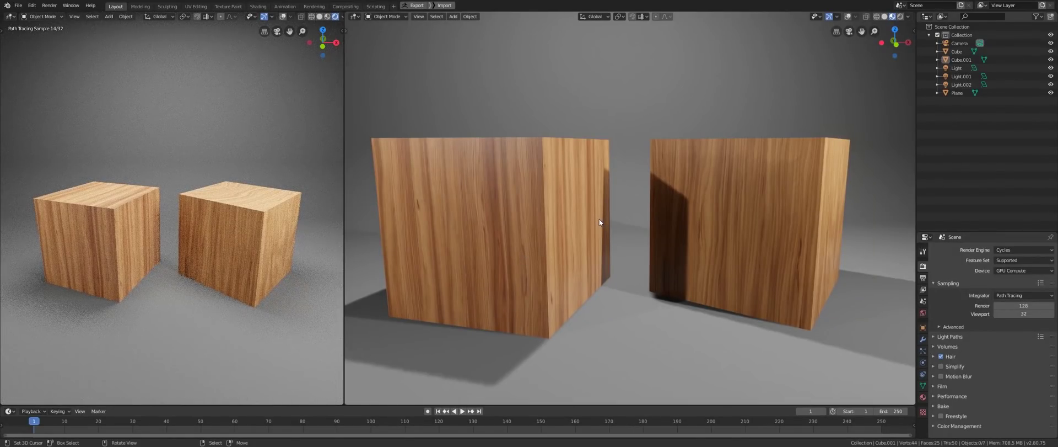
middle_drag(587, 224, 574, 224)
scroll(540, 220, up, 6)
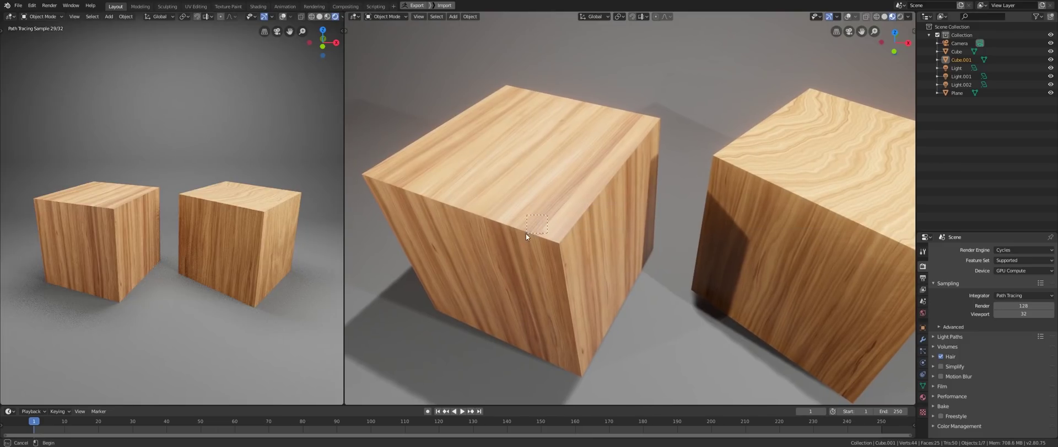
drag(526, 233, 522, 236)
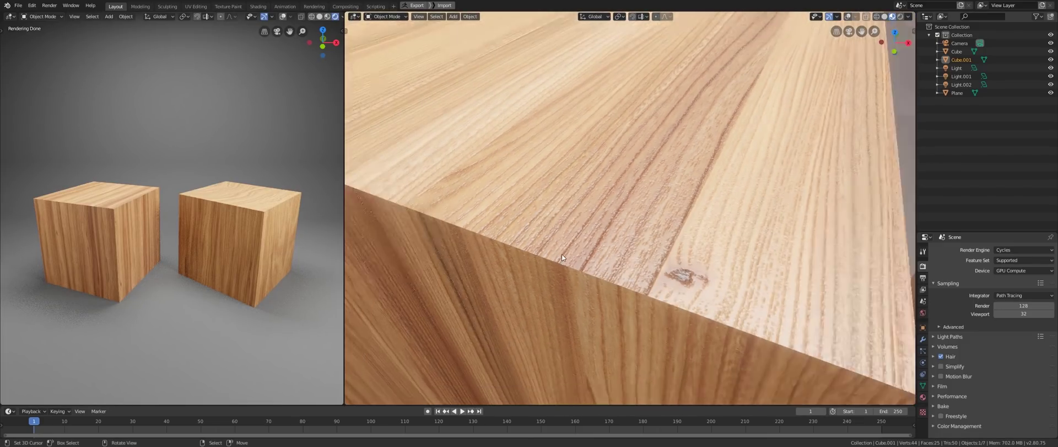
scroll(561, 254, down, 7)
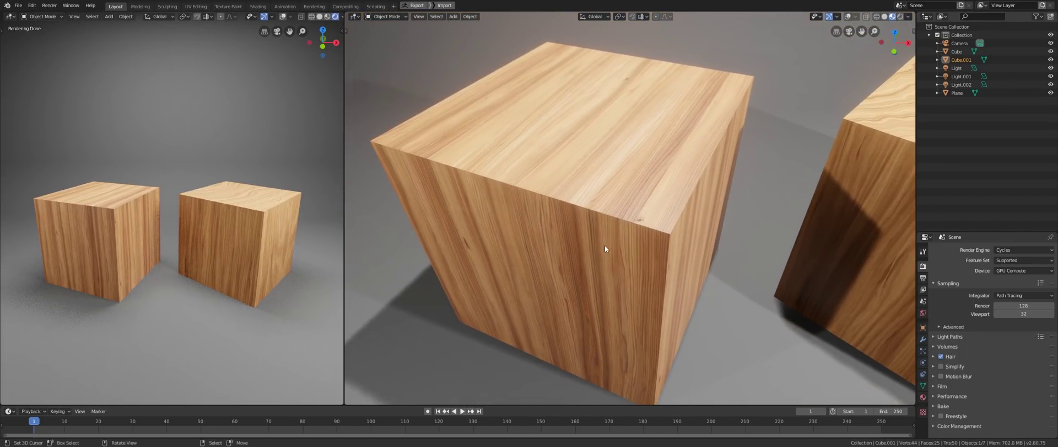
middle_drag(650, 243, 631, 209)
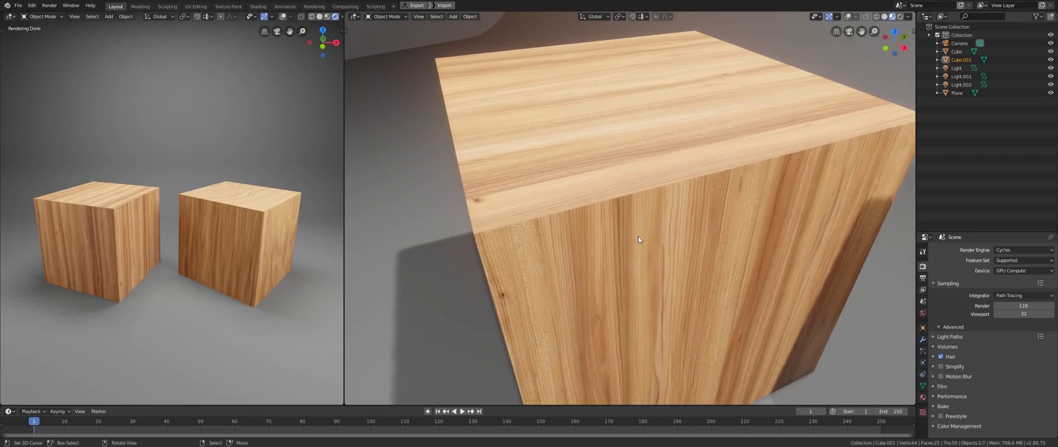
middle_drag(612, 242, 670, 266)
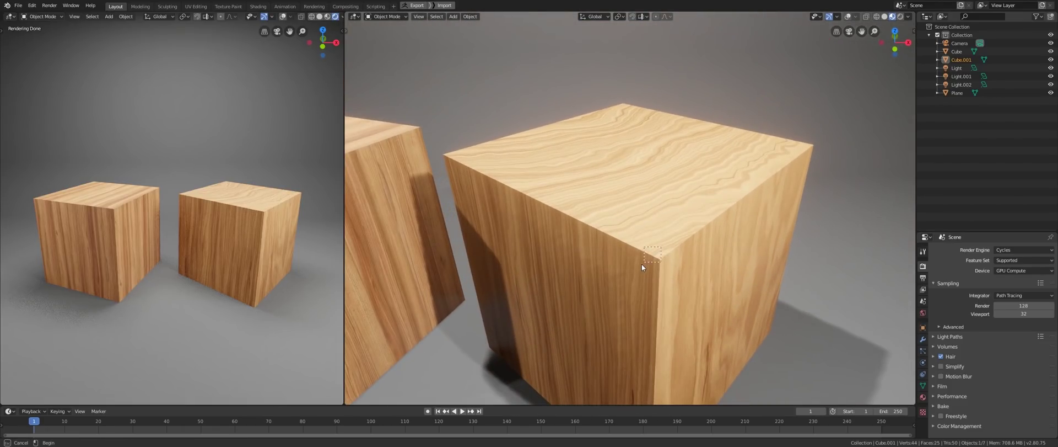
scroll(642, 263, up, 5)
scroll(649, 265, down, 8)
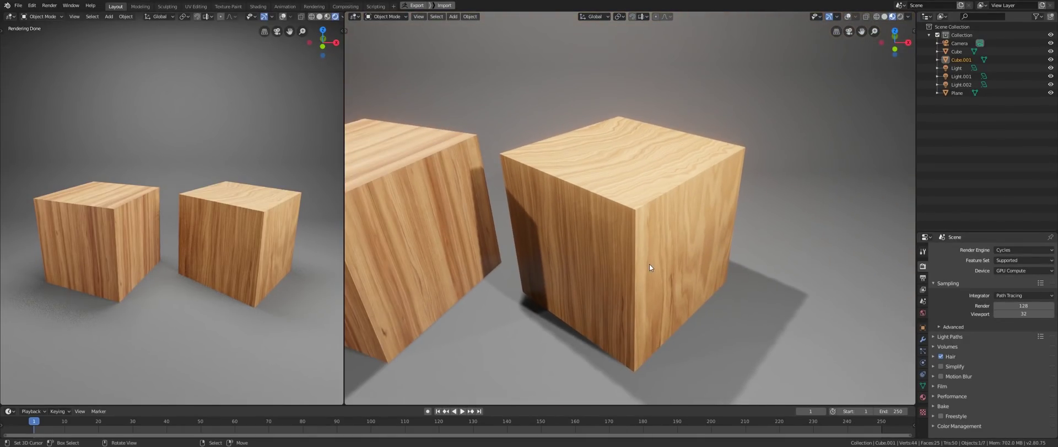
middle_drag(650, 267, 781, 263)
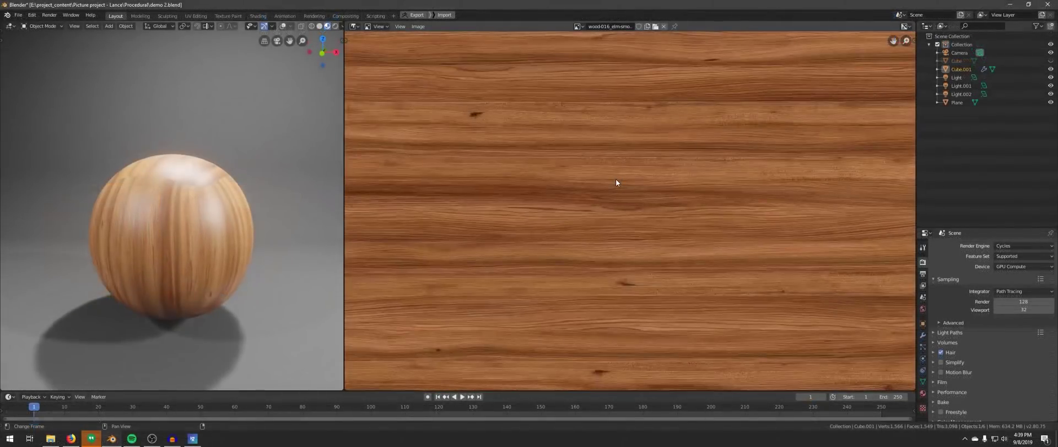
- Reload the wood image with Alt+R to bring in the darker, finer-grain version
scroll(616, 178, down, 4)
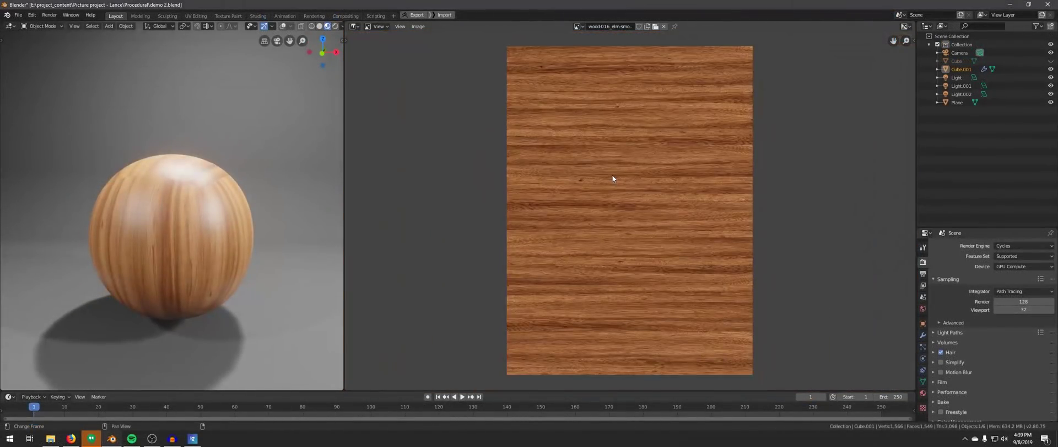
scroll(607, 174, up, 6)
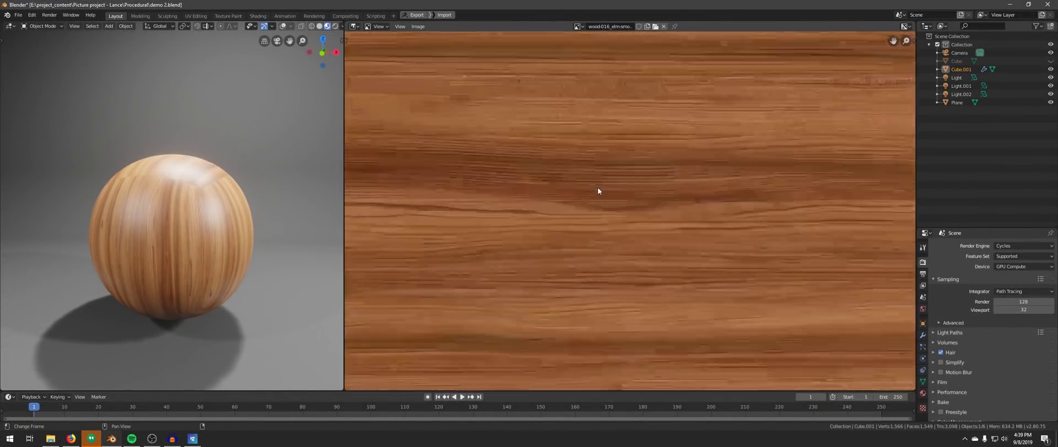
key(alt+r)
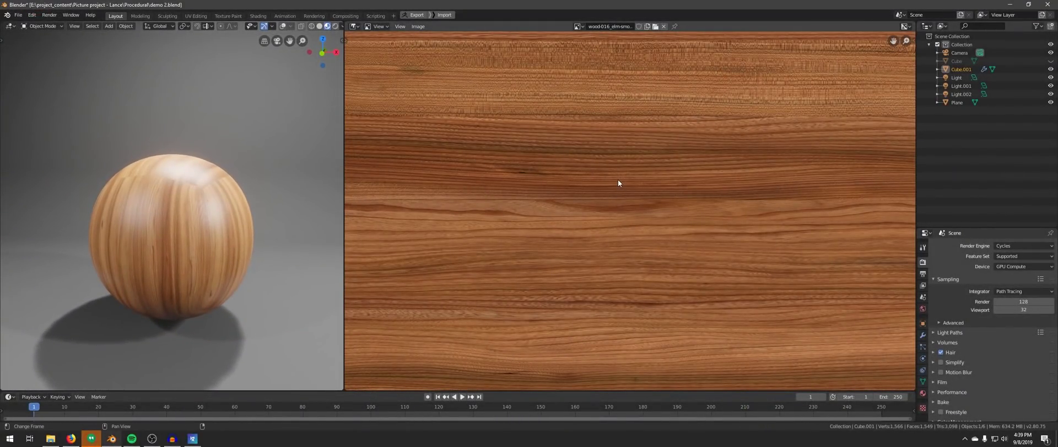
scroll(617, 179, down, 5)
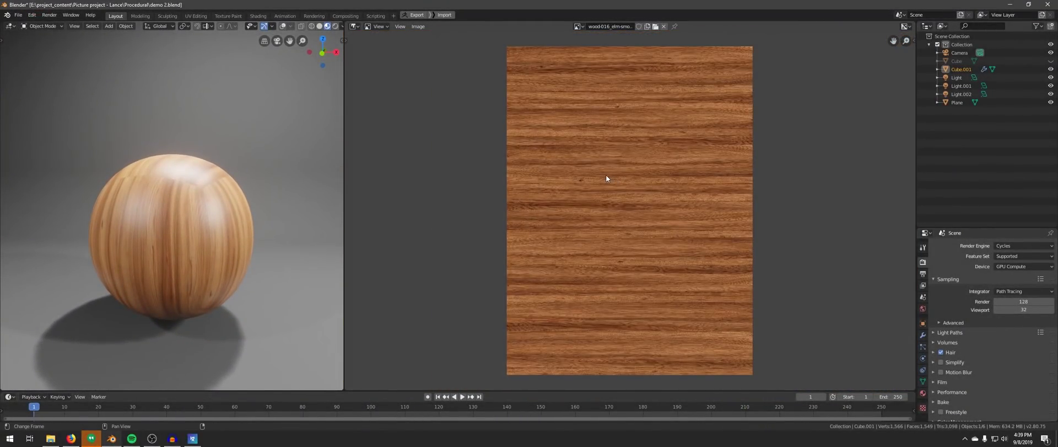
scroll(607, 178, up, 5)
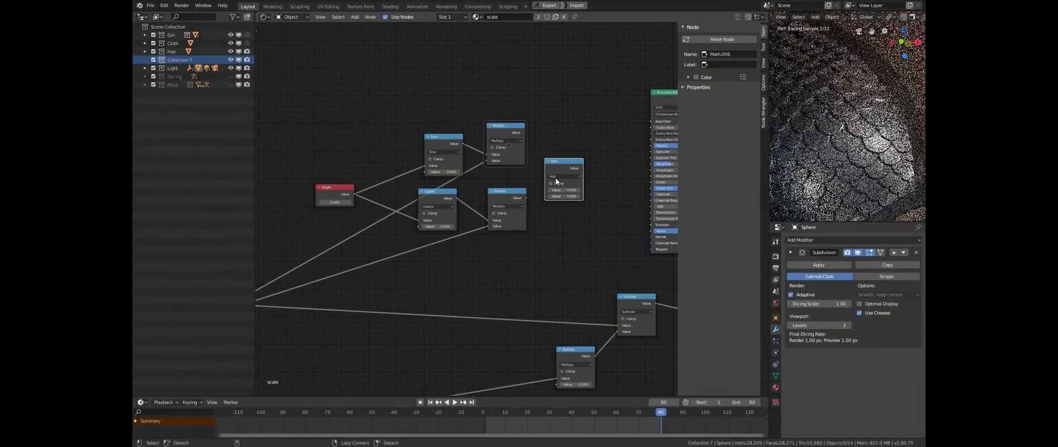
- Link both Multiply outputs into Add, and Add's Value into Subtract's first input
alt+right_drag(556, 177, 558, 178)
alt+right_drag(510, 212, 568, 176)
middle_drag(585, 174, 497, 167)
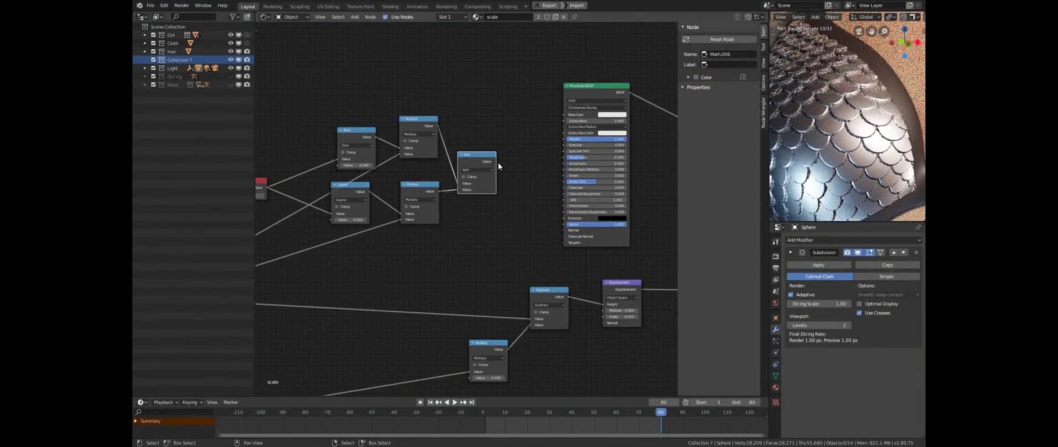
drag(498, 162, 530, 318)
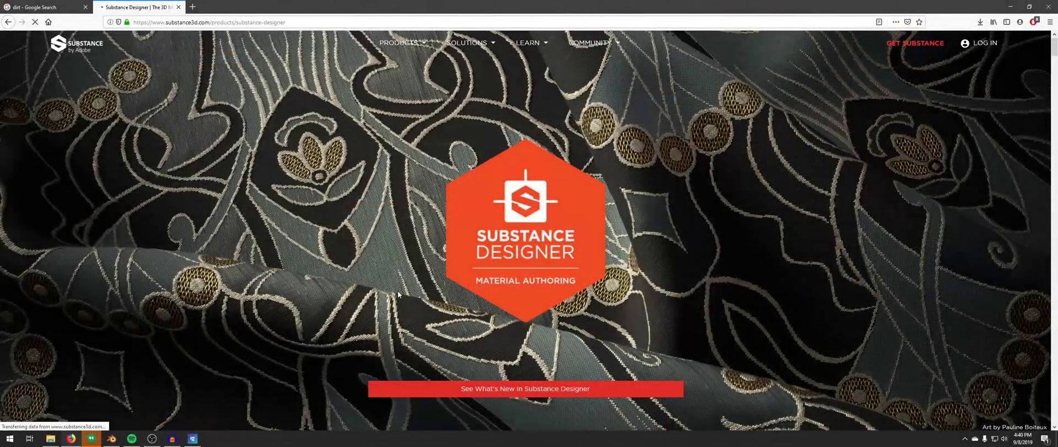
- Scroll the Substance Designer product page down to the Import a Variety of Content video
scroll(398, 290, down, 5)
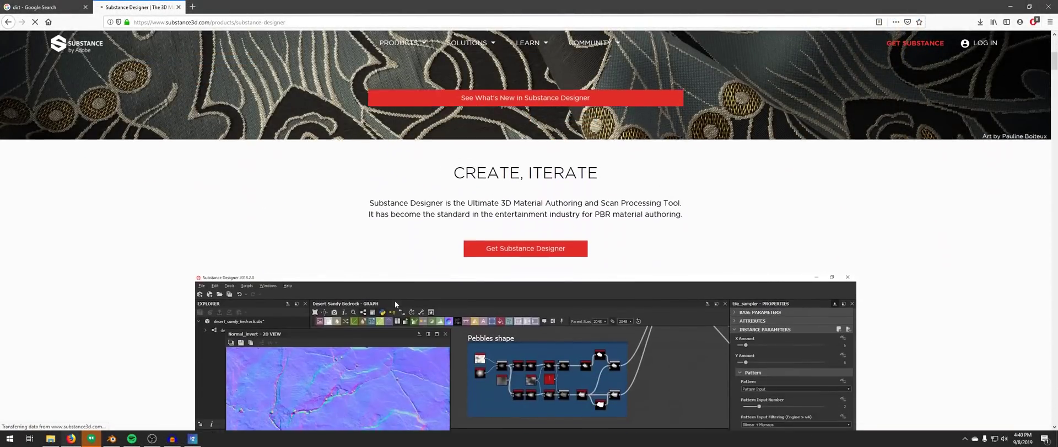
scroll(395, 300, down, 2)
scroll(395, 303, down, 3)
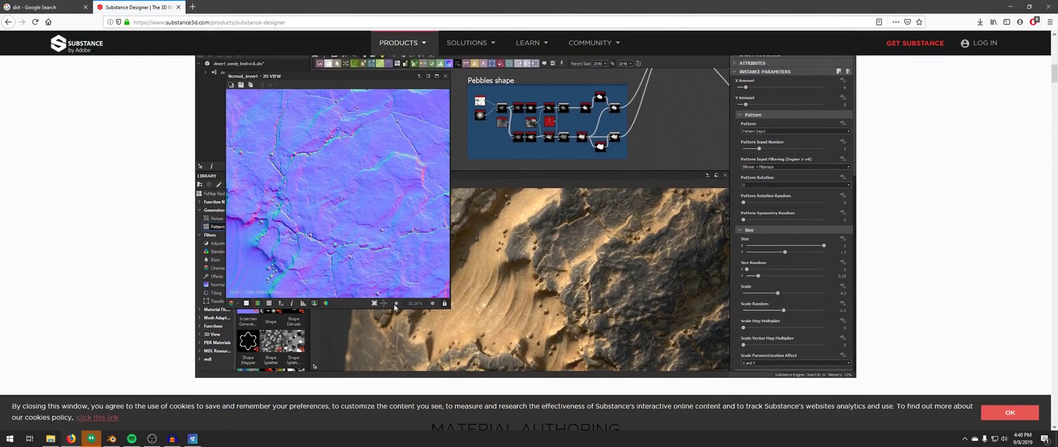
scroll(394, 303, up, 1)
click(151, 439)
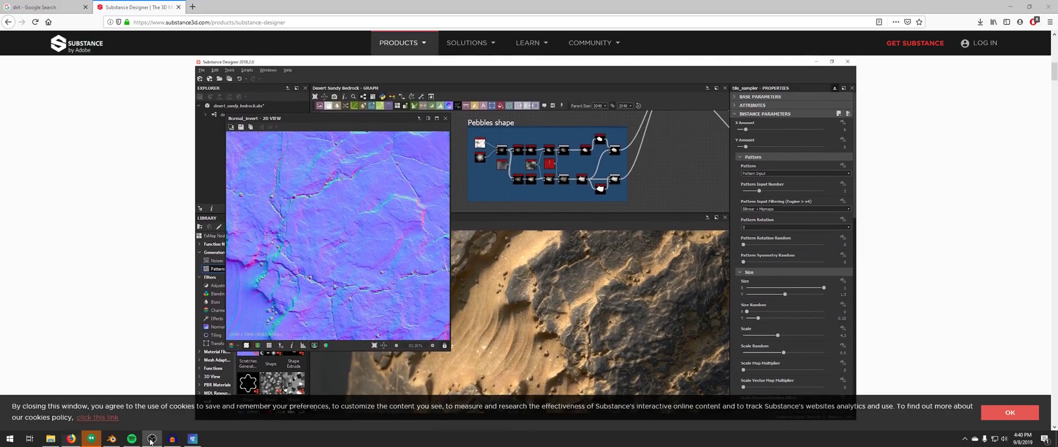
click(151, 439)
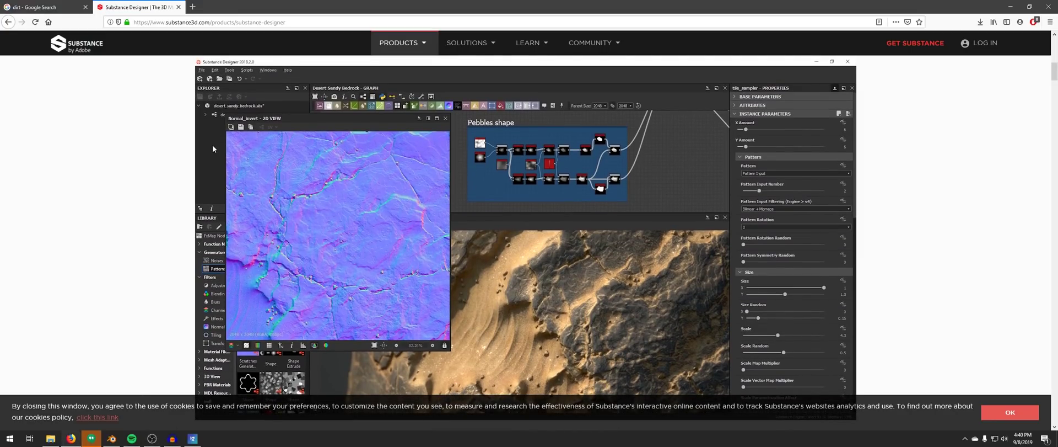
scroll(207, 188, down, 5)
scroll(207, 191, down, 6)
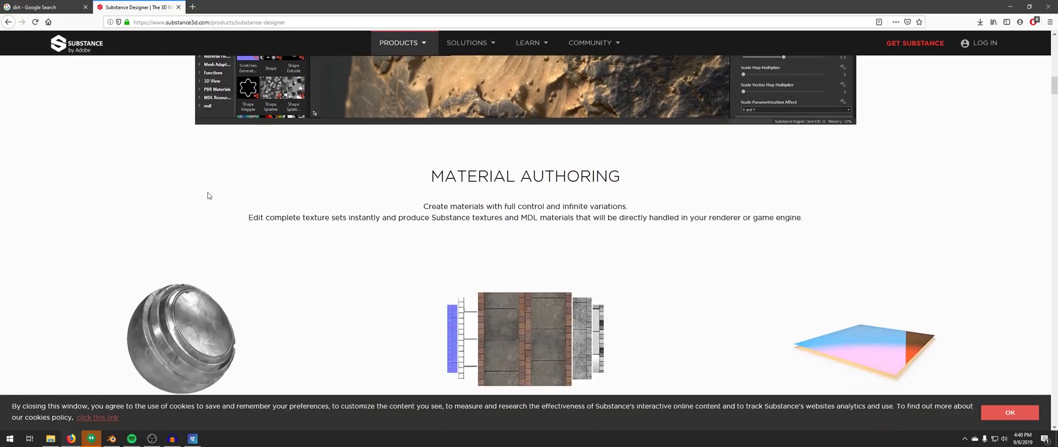
scroll(208, 194, down, 9)
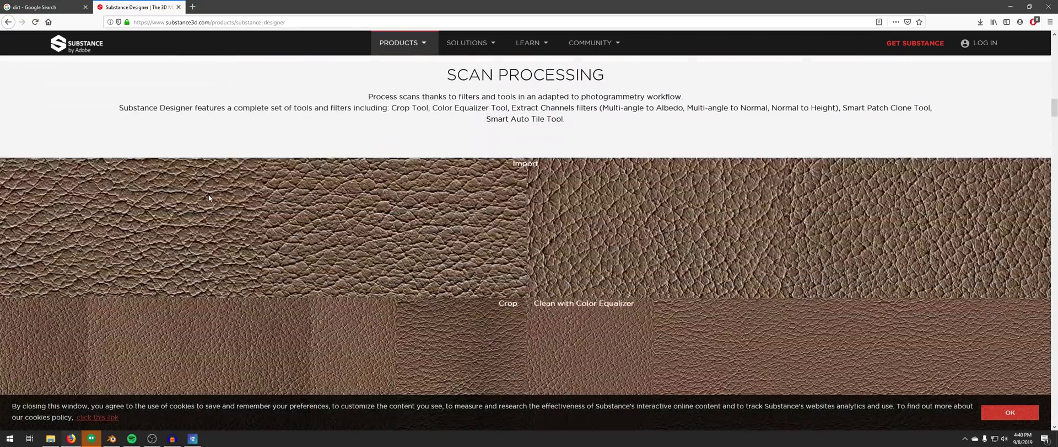
scroll(209, 198, down, 9)
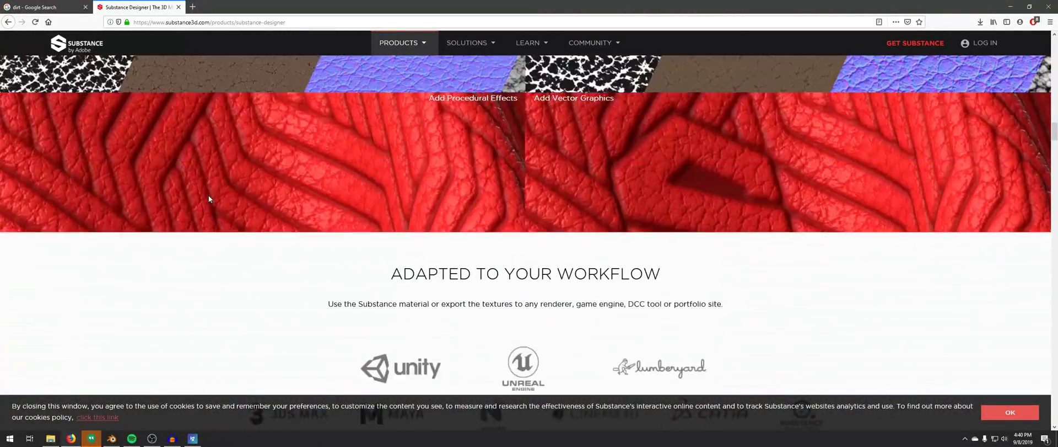
scroll(209, 200, down, 10)
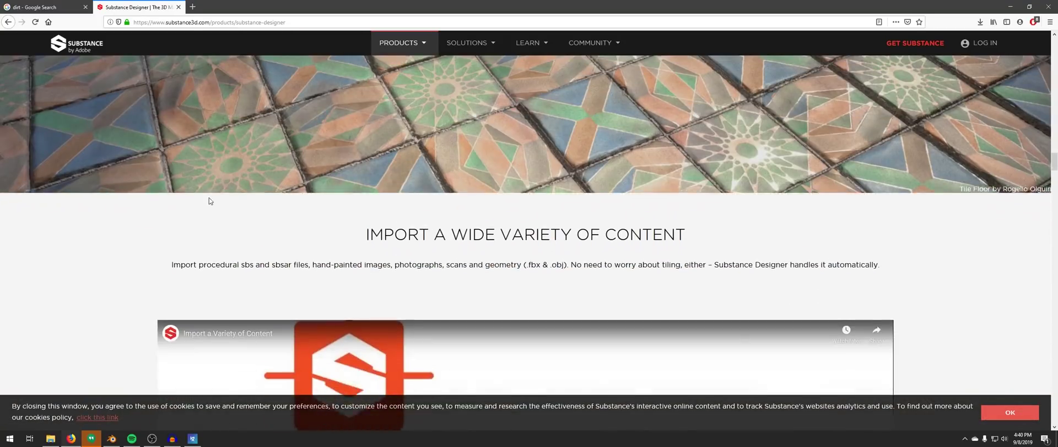
scroll(210, 201, down, 10)
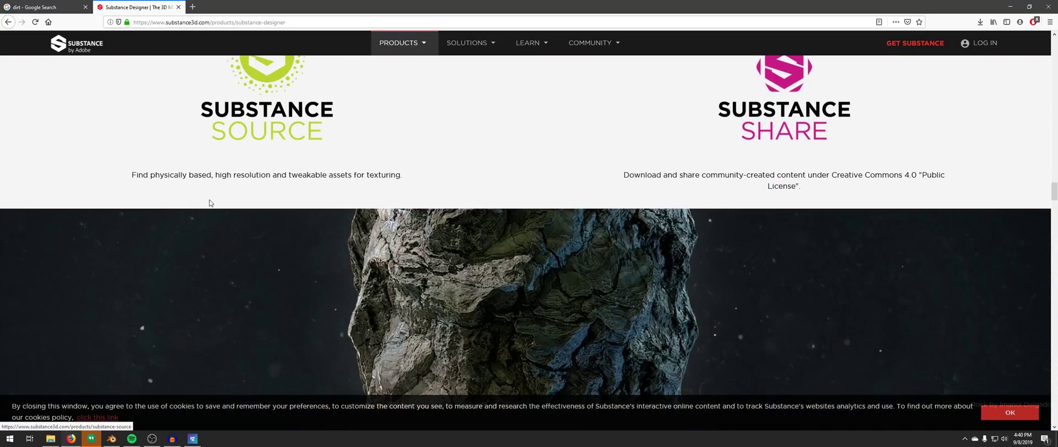
scroll(209, 201, down, 3)
scroll(215, 202, up, 12)
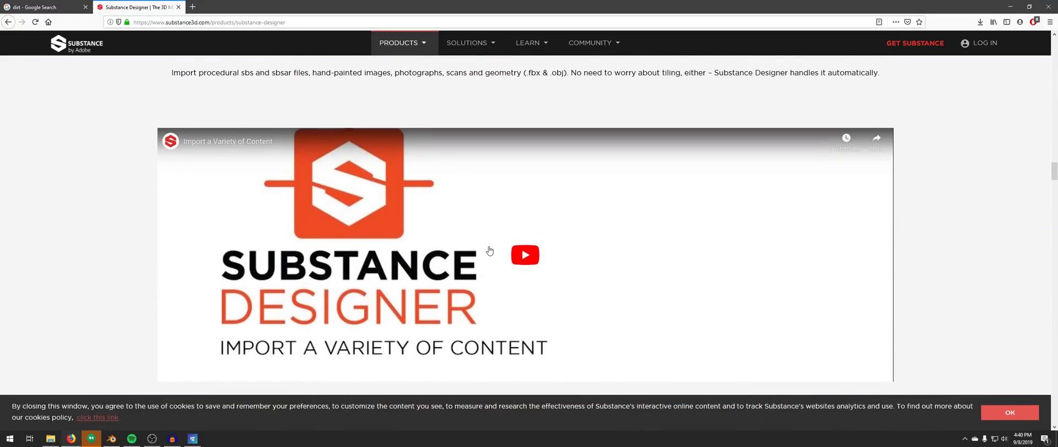
scroll(489, 251, down, 3)
scroll(503, 201, up, 2)
- Play the Import a Variety of Content video, skipping ahead through 0:09, 0:18, 0:21 and 0:24
click(524, 211)
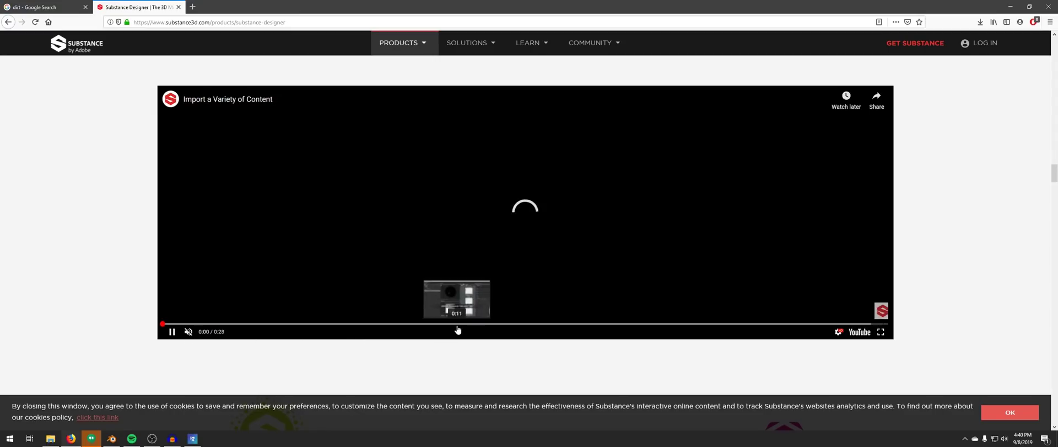
click(408, 325)
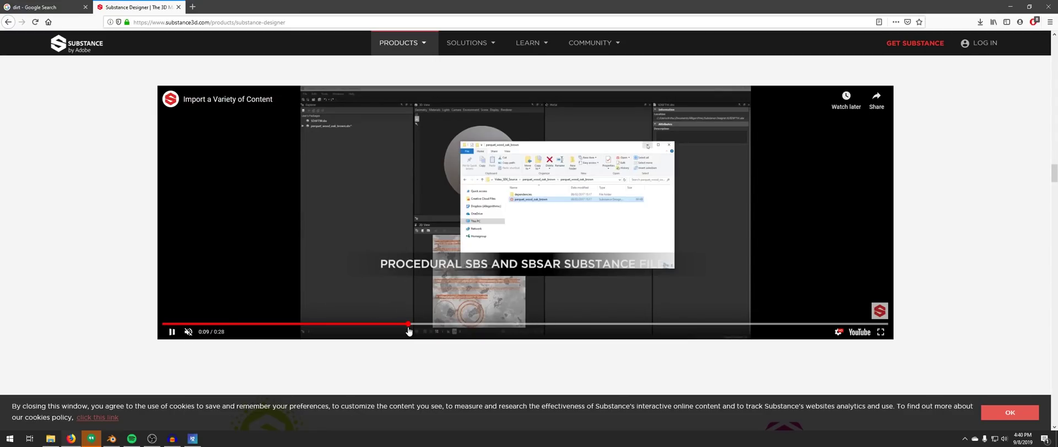
click(497, 325)
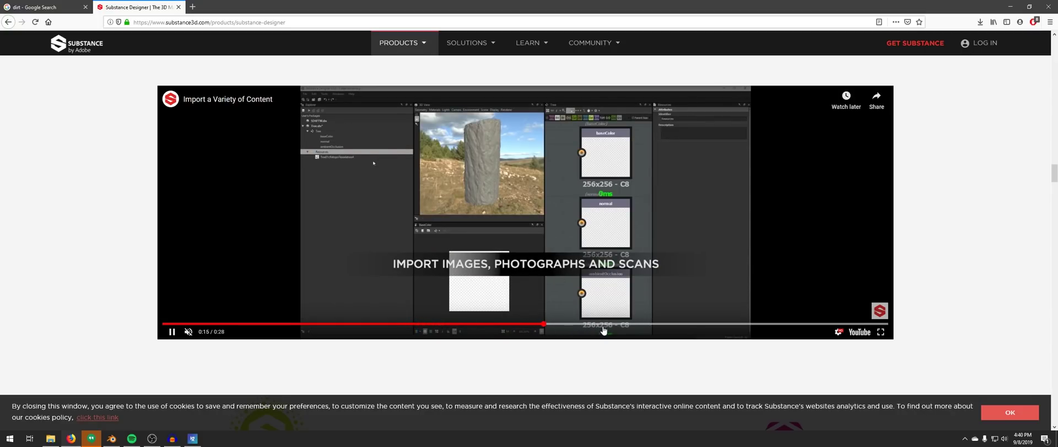
click(629, 325)
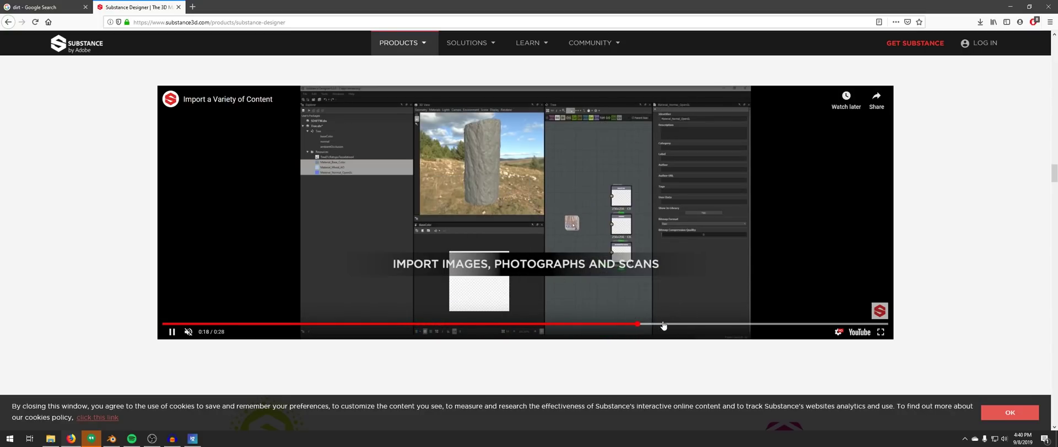
click(699, 325)
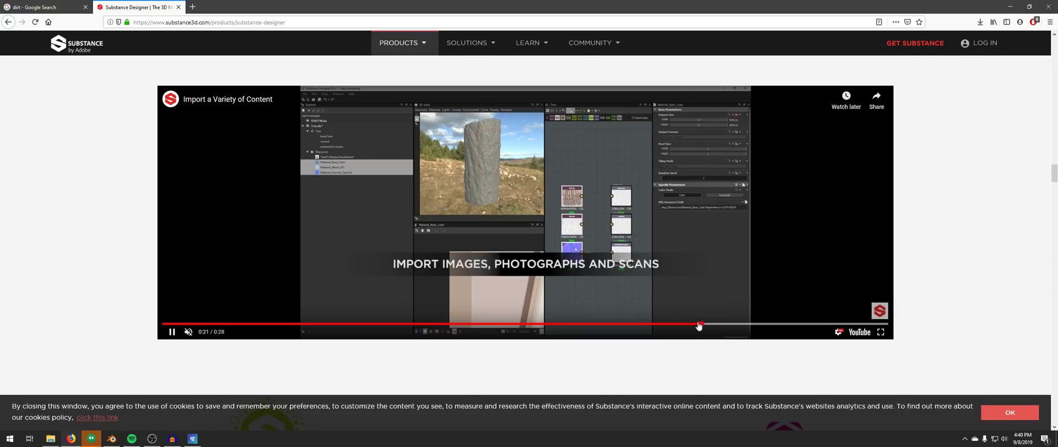
click(769, 325)
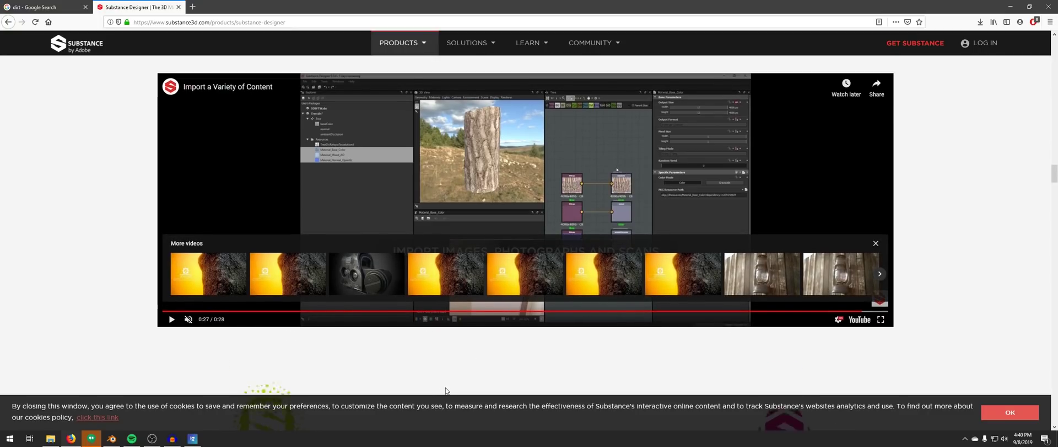
scroll(428, 369, down, 10)
scroll(420, 358, down, 4)
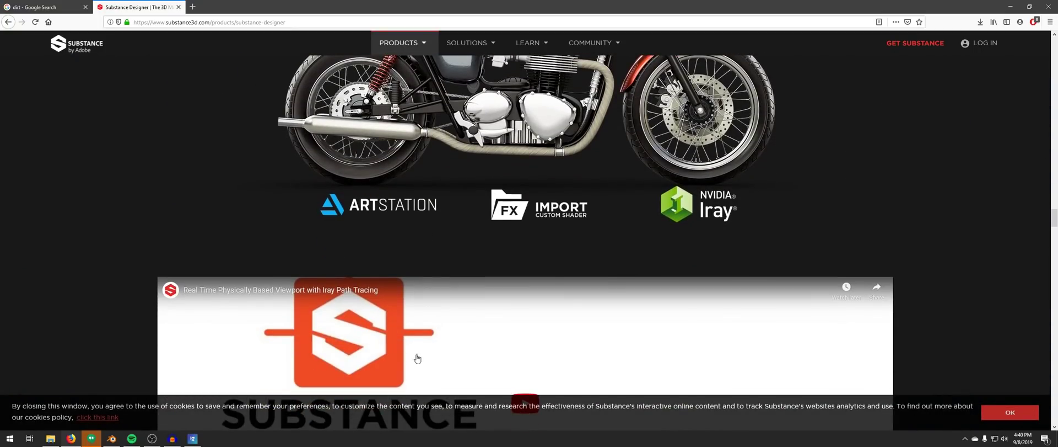
scroll(133, 315, down, 3)
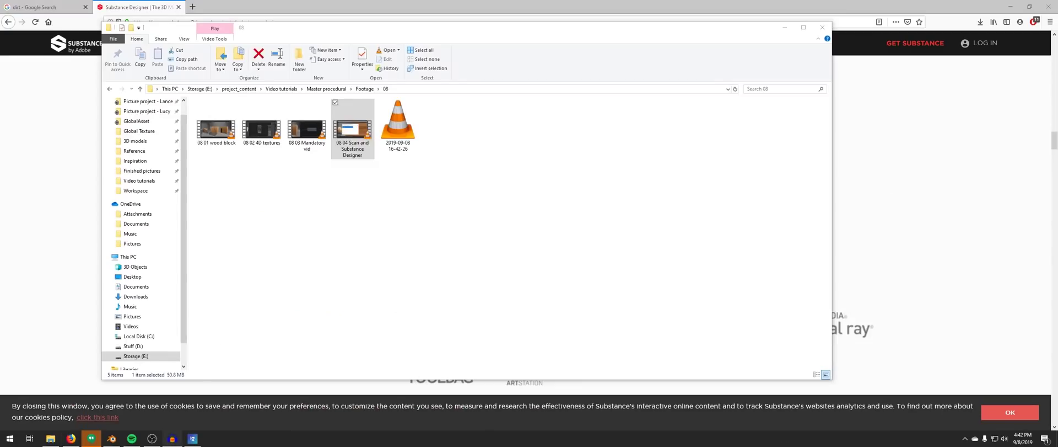
- Return to Blender, then zoom in and orbit to inspect the wood sphere's grain and bumps
click(111, 439)
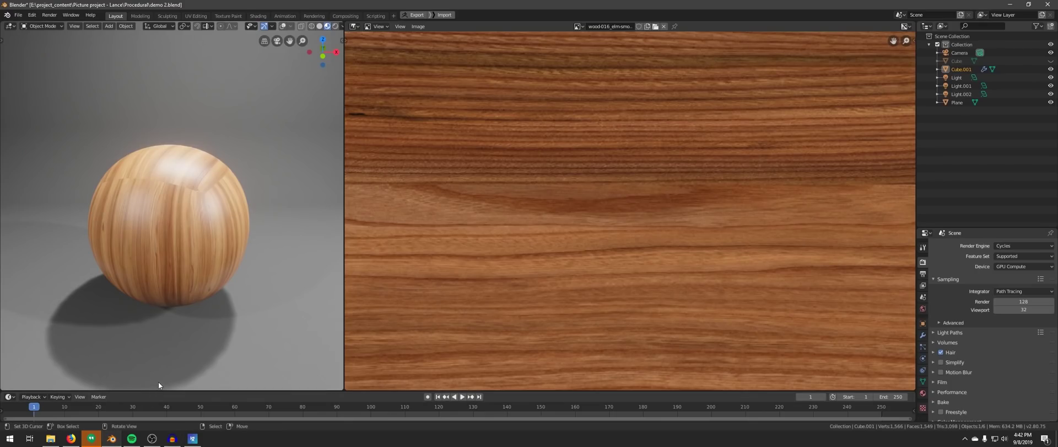
scroll(166, 226, up, 3)
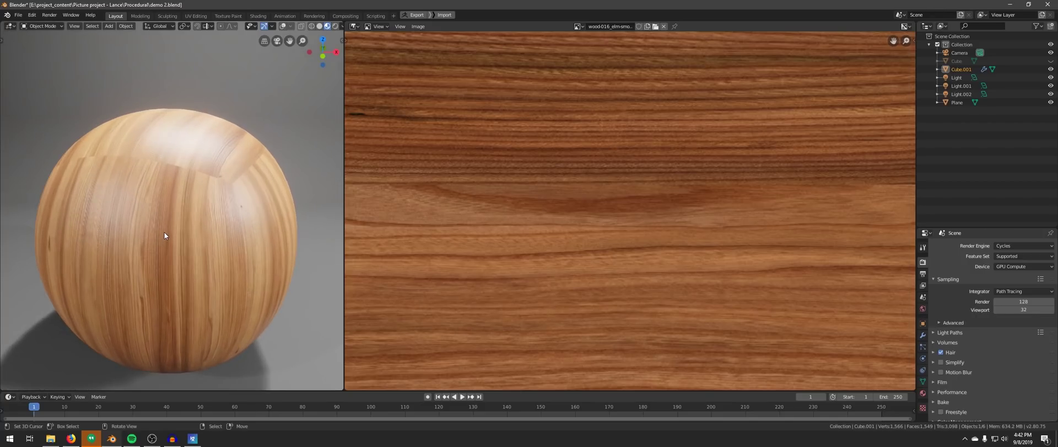
scroll(193, 236, up, 2)
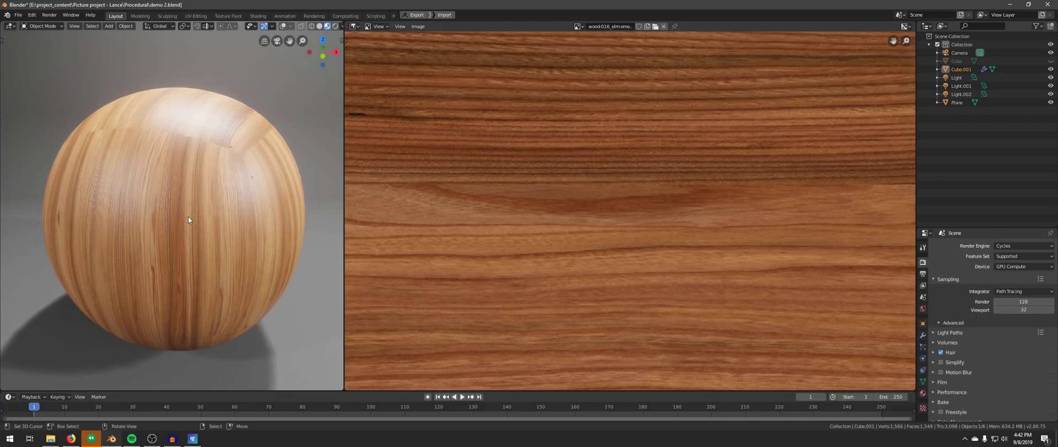
scroll(188, 225, up, 2)
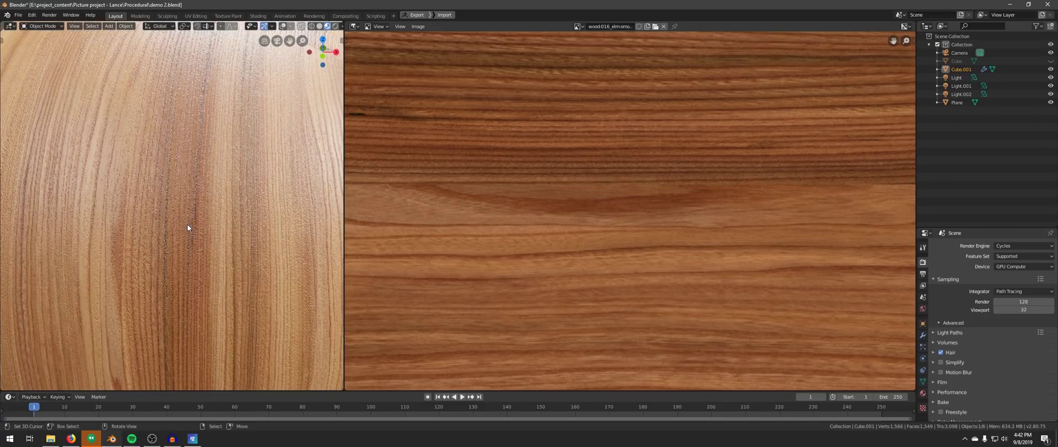
scroll(187, 226, up, 3)
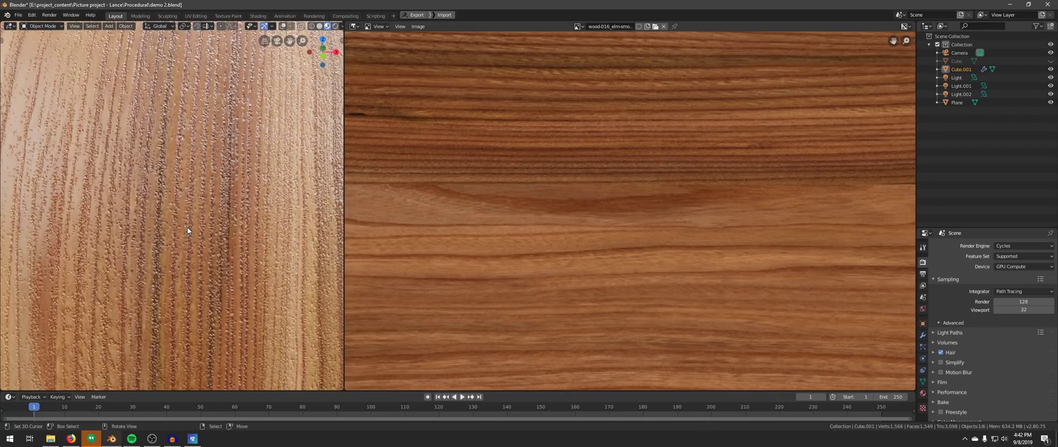
middle_drag(188, 230, 200, 211)
scroll(196, 263, down, 8)
scroll(582, 233, up, 3)
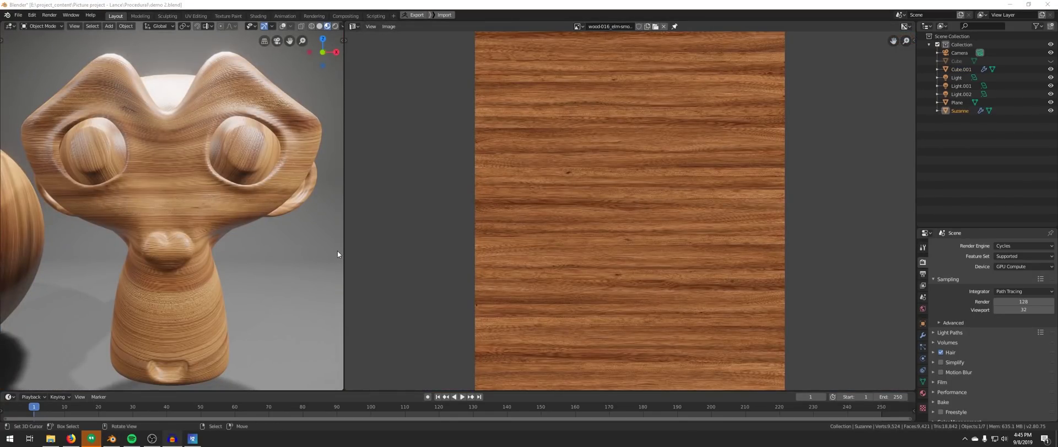
- Show Suzanne's UV islands over the wood image, select them all, and view her from above
mouse_move(229, 234)
middle_down()
mouse_move(224, 211)
mouse_move(220, 255)
mouse_move(174, 220)
mouse_move(229, 238)
middle_up()
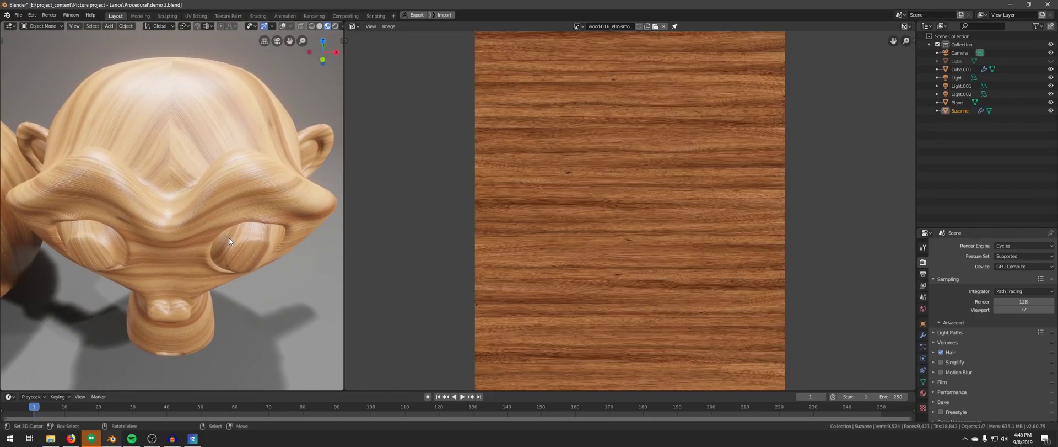
scroll(230, 234, down, 2)
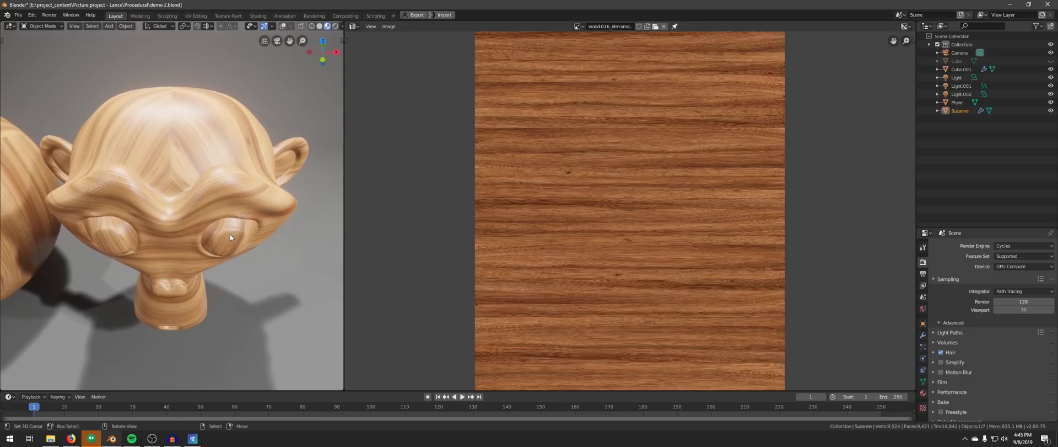
key(Tab)
key(a)
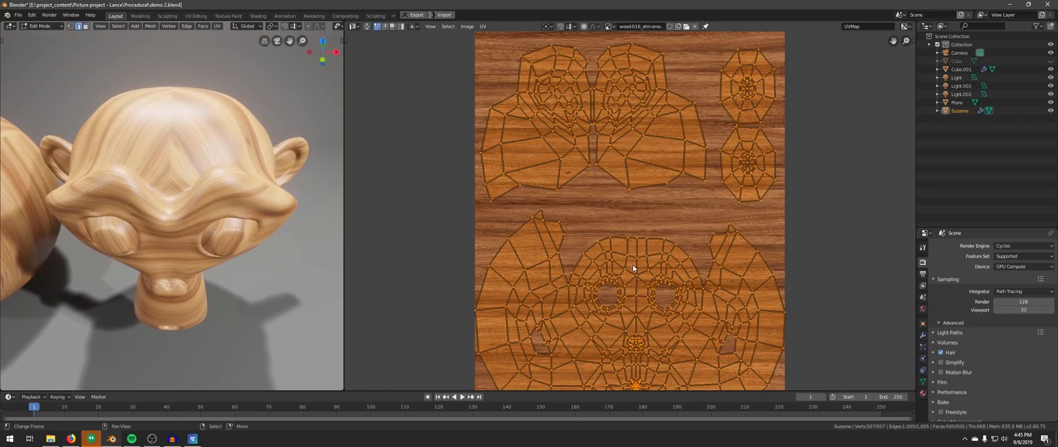
mouse_move(633, 263)
middle_down()
mouse_move(619, 196)
mouse_move(619, 262)
middle_up()
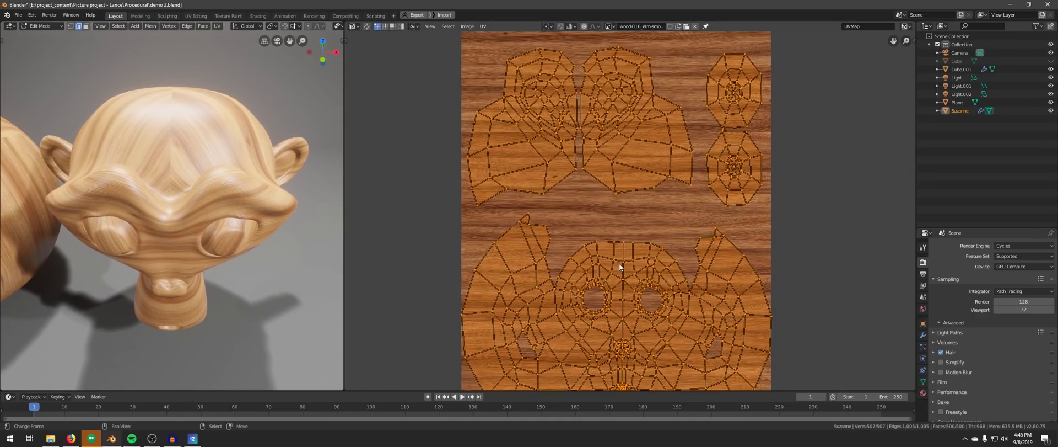
key(Tab)
middle_drag(177, 219, 178, 260)
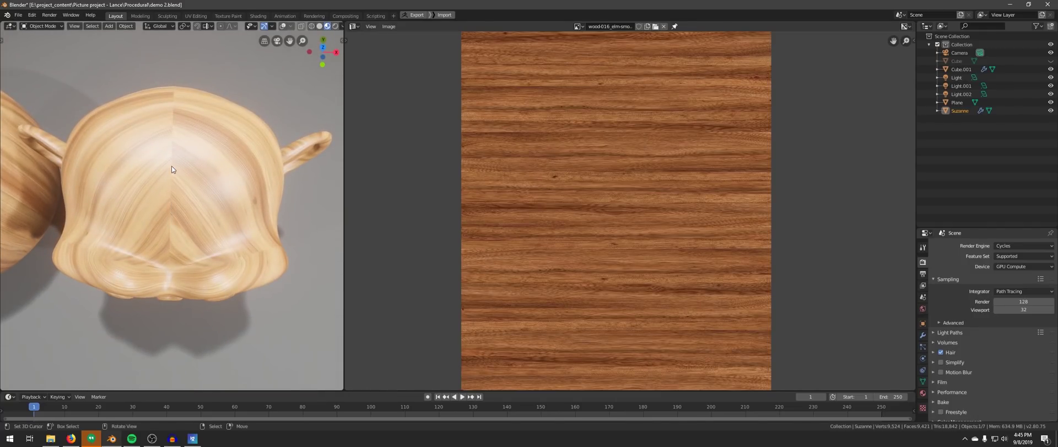
scroll(174, 120, up, 3)
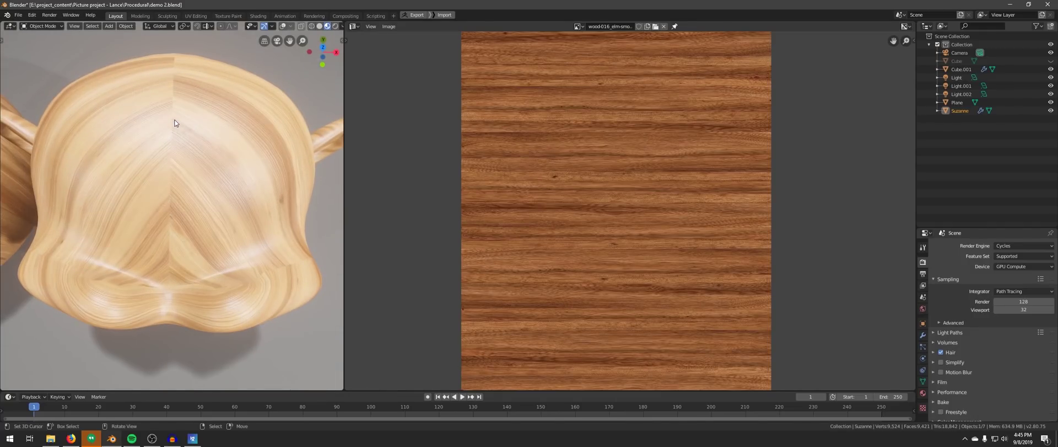
key(Tab)
middle_drag(574, 257, 578, 292)
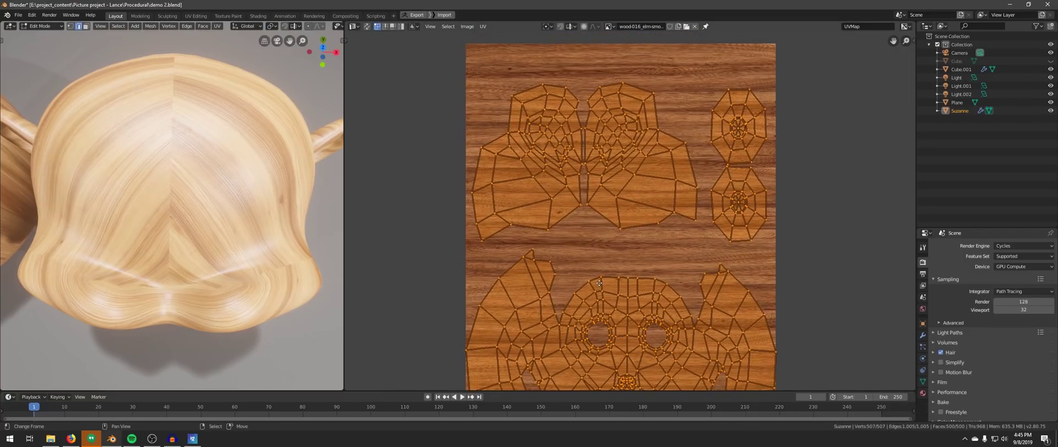
key(Tab)
- Box-zoom with Shift+B onto Suzanne's grain seam and orbit around the head
middle_drag(254, 232, 214, 227)
key(shift+b)
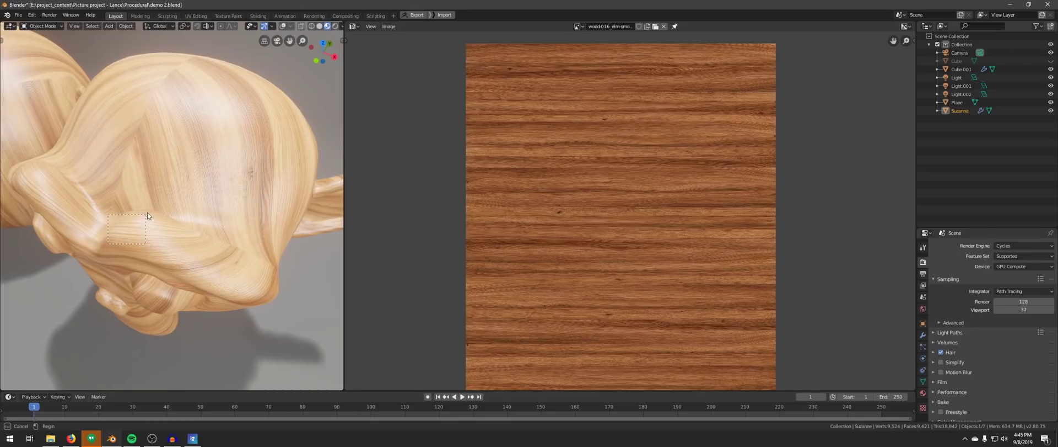
drag(147, 213, 148, 214)
middle_drag(177, 217, 217, 226)
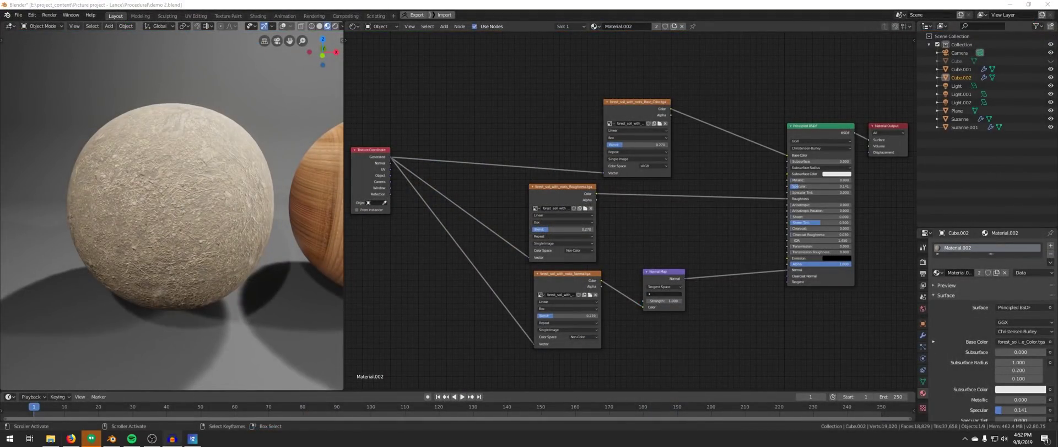
- Select the stone-textured Suzanne and send its Base Color image texture to a Viewer node
scroll(157, 236, up, 5)
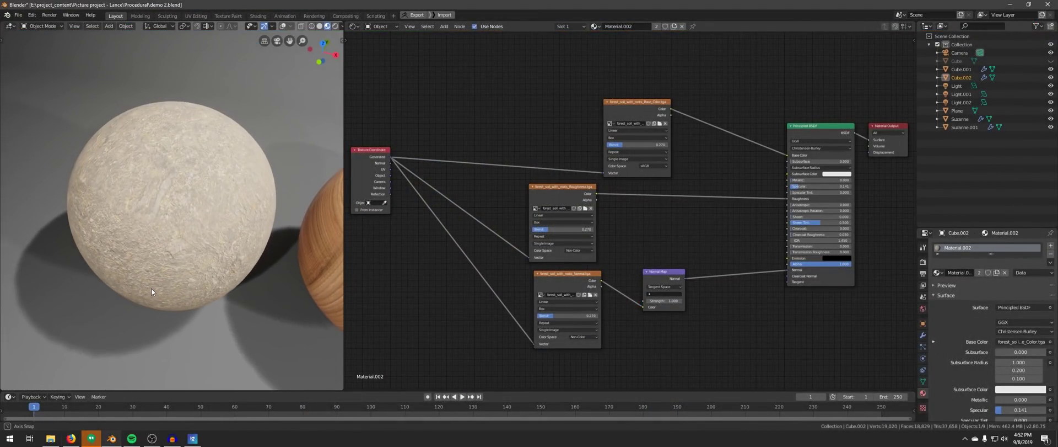
middle_drag(151, 288, 275, 219)
scroll(174, 277, down, 3)
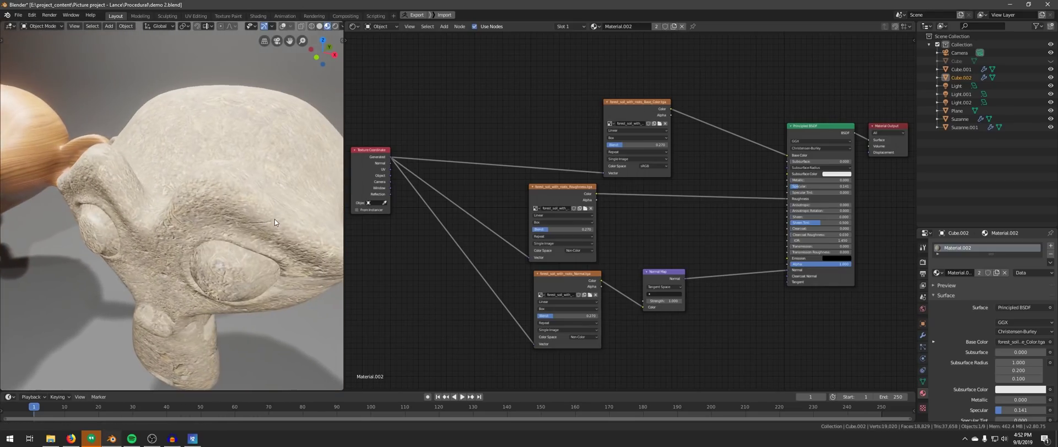
click(268, 209)
scroll(241, 213, up, 2)
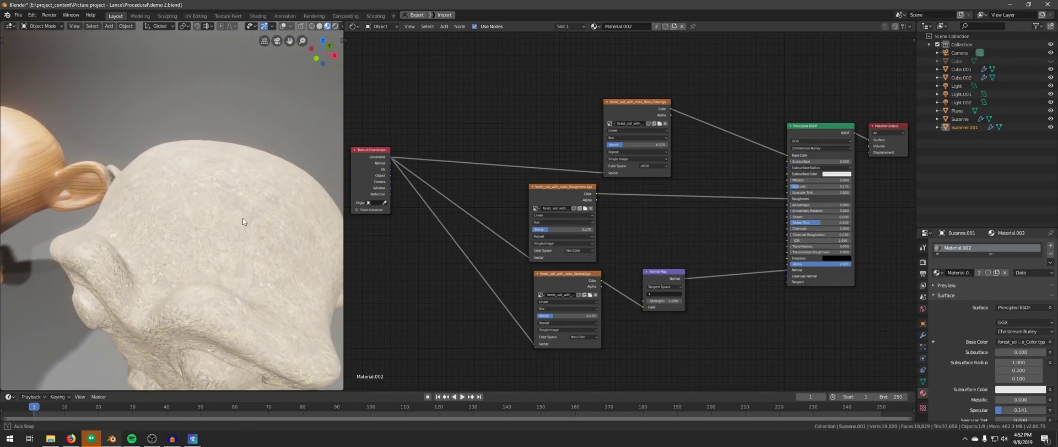
scroll(182, 334, up, 3)
middle_drag(190, 328, 240, 300)
ctrl+shift+click(652, 110)
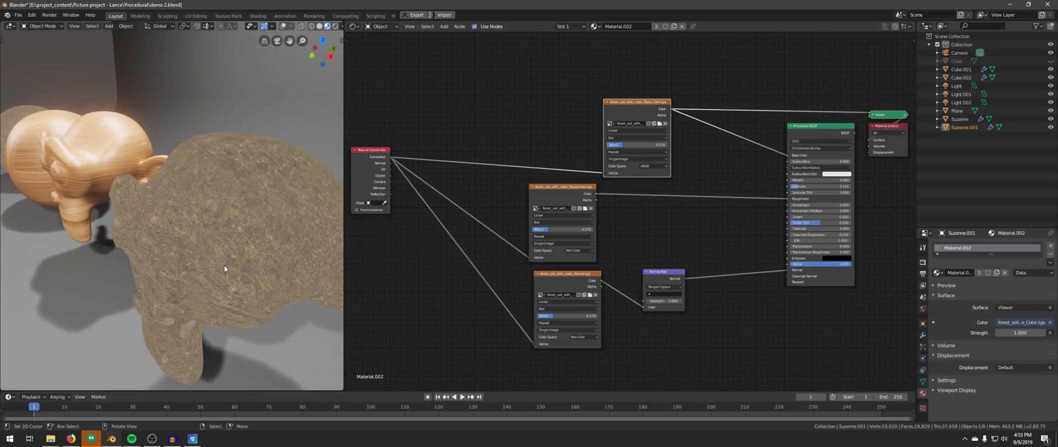
middle_drag(224, 265, 314, 259)
middle_drag(267, 230, 88, 261)
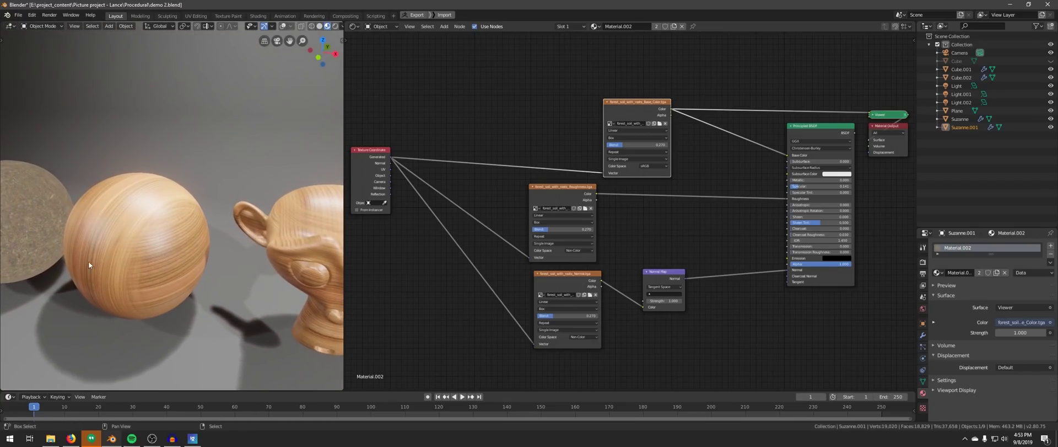
- Set the Mapping node's Scale X, Y and Z to 10 for the soil sphere
click(143, 234)
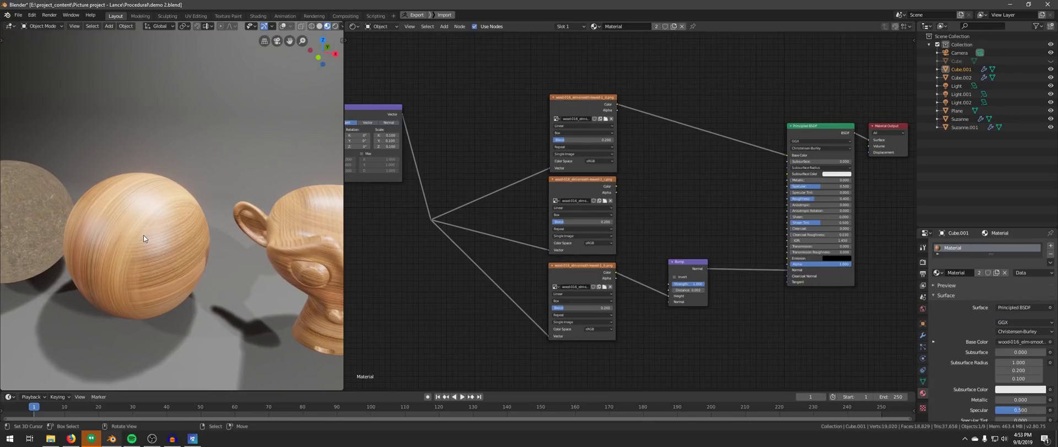
middle_drag(143, 235, 270, 244)
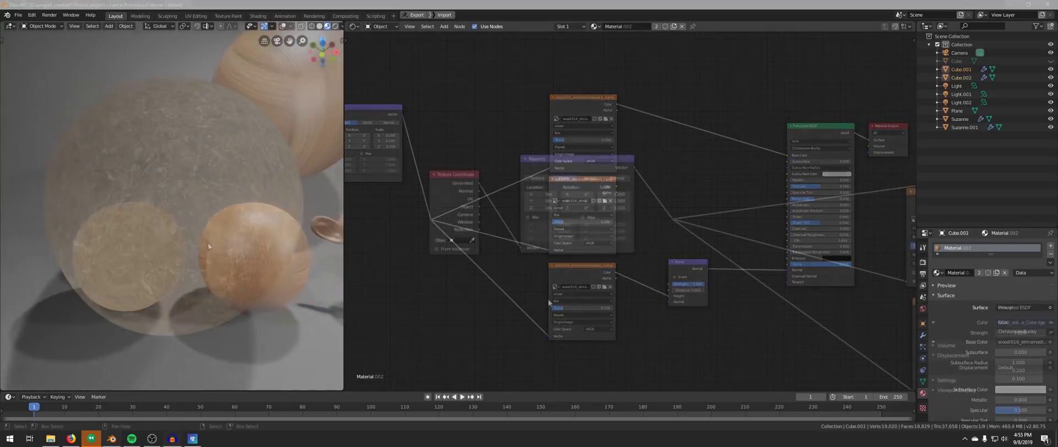
middle_drag(547, 312, 555, 325)
mouse_move(209, 243)
middle_down()
mouse_move(207, 273)
mouse_move(204, 248)
middle_up()
scroll(640, 246, up, 1)
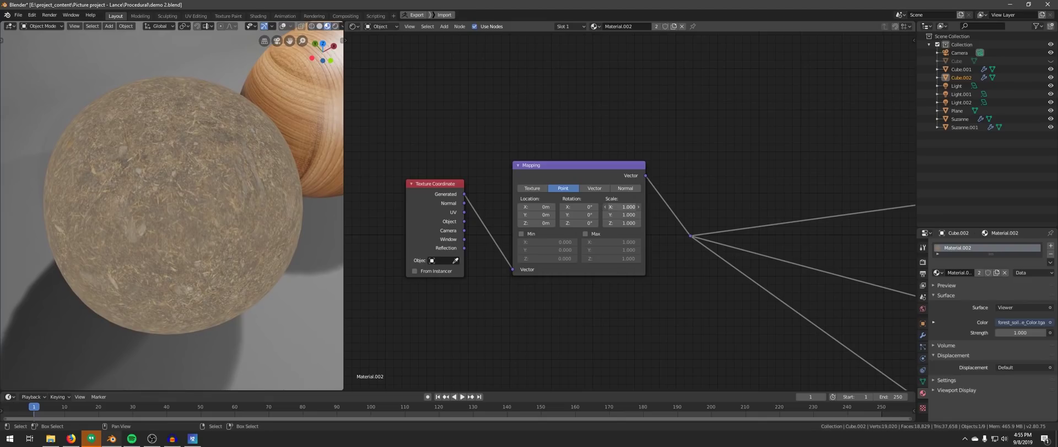
drag(620, 206, 620, 222)
key(Return)
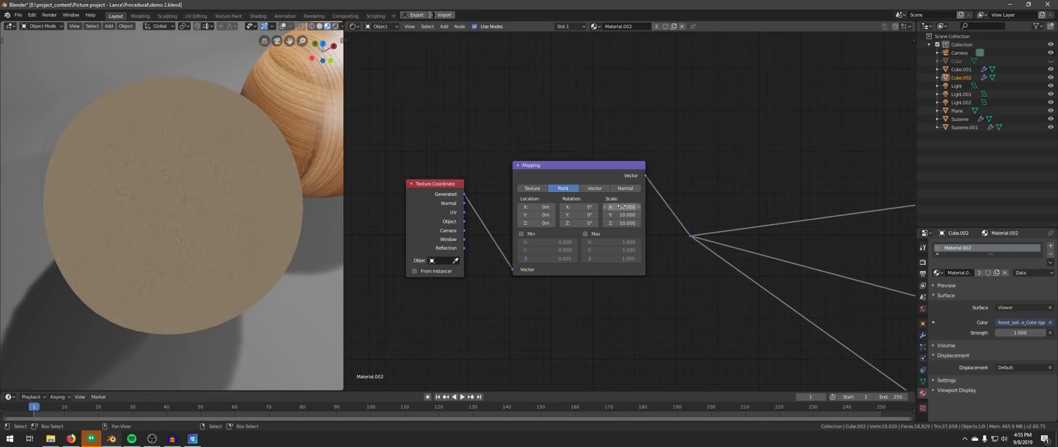
key(XF86AudioPlay)
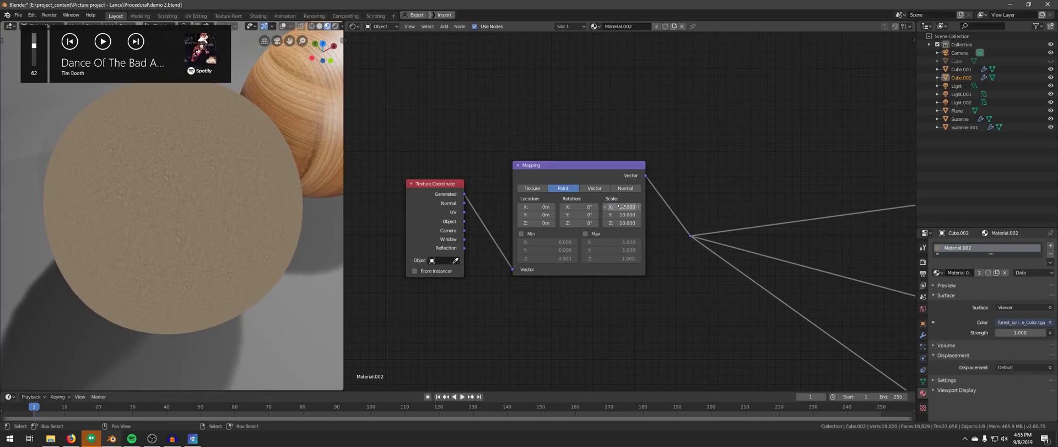
- Switch the node editor area to the Image Editor showing the forest soil colour image
middle_drag(570, 113, 600, 144)
scroll(195, 226, up, 3)
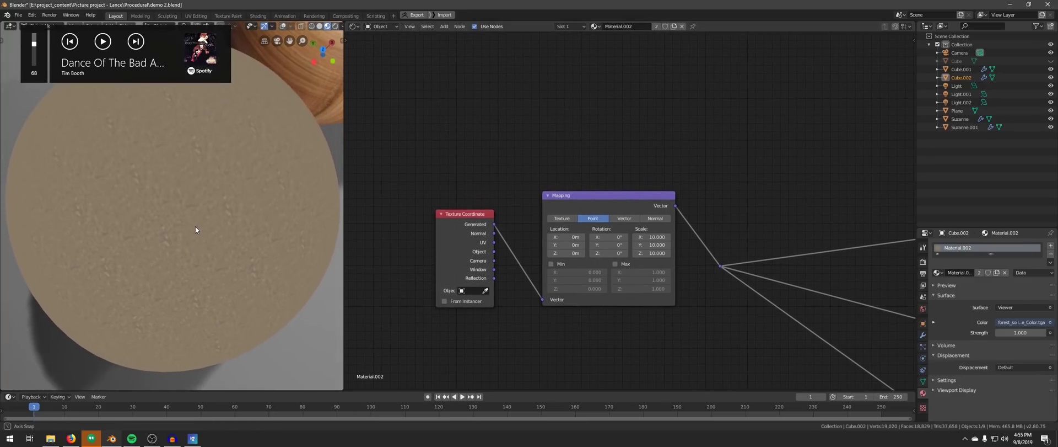
key(shift+F10)
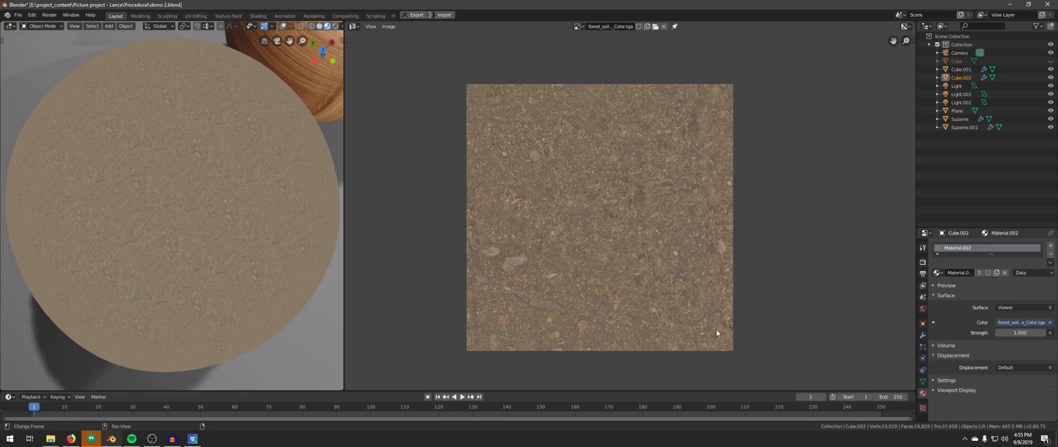
scroll(568, 154, down, 1)
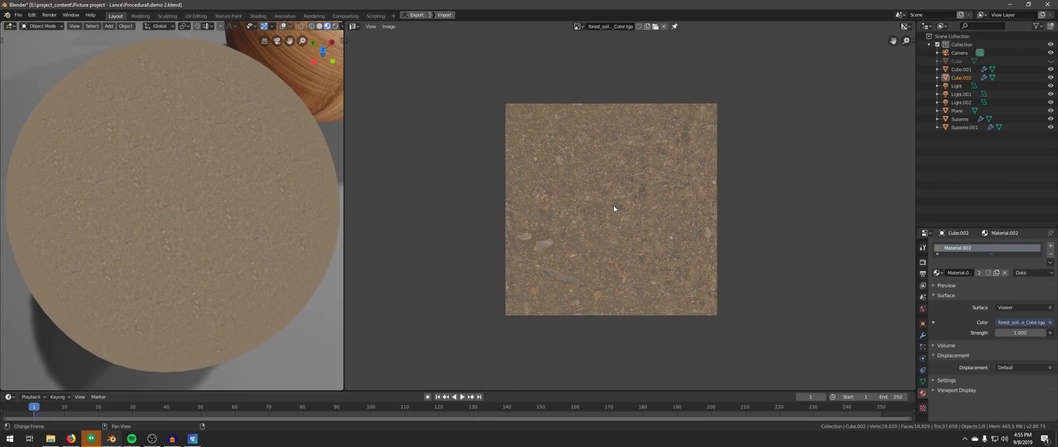
middle_drag(244, 246, 254, 199)
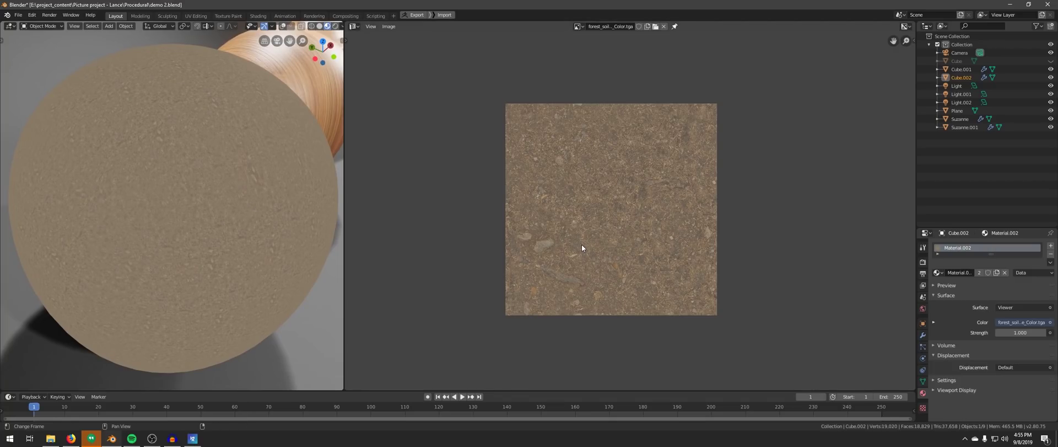
middle_drag(260, 237, 256, 264)
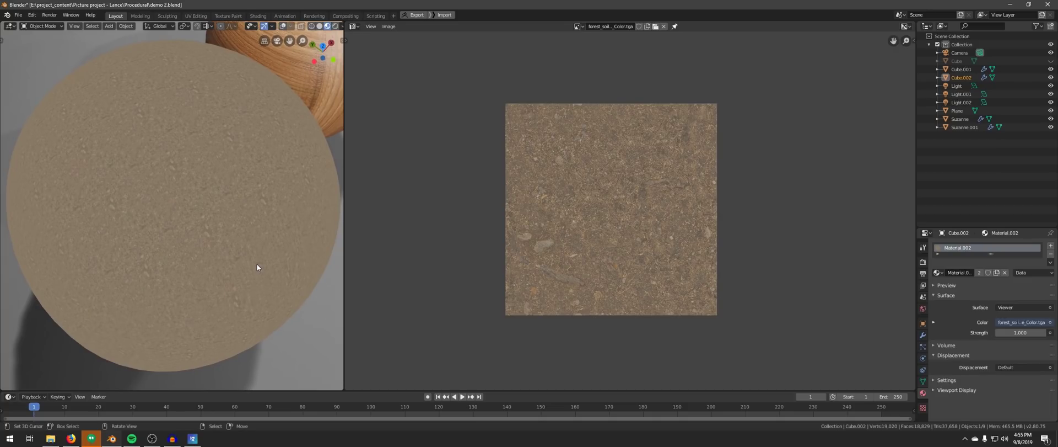
scroll(257, 264, down, 2)
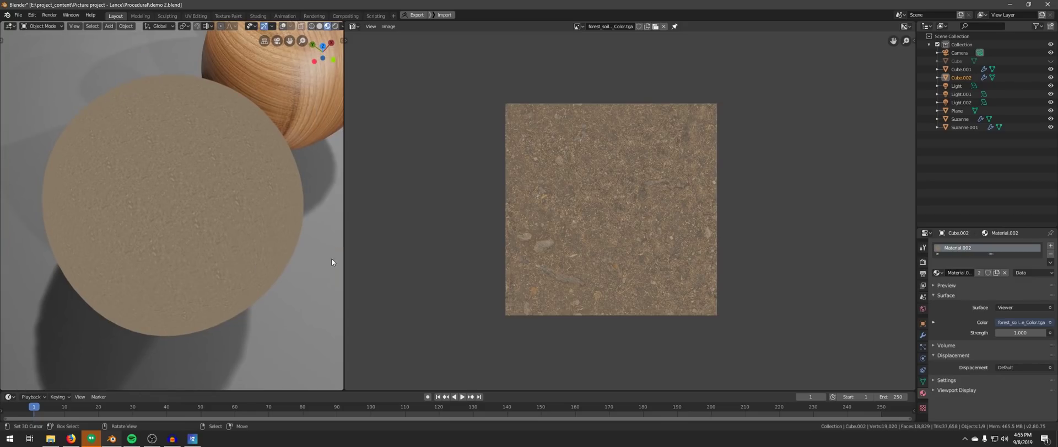
scroll(593, 264, up, 5)
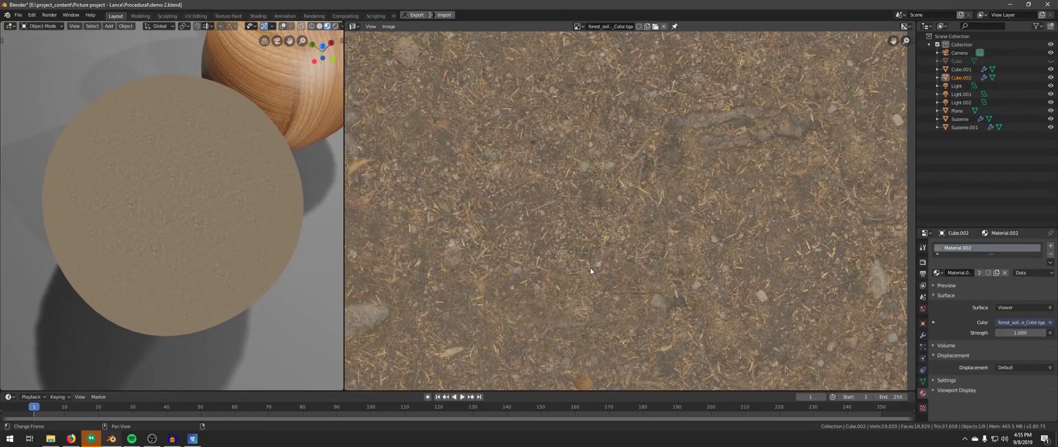
scroll(590, 271, down, 4)
middle_drag(253, 262, 238, 266)
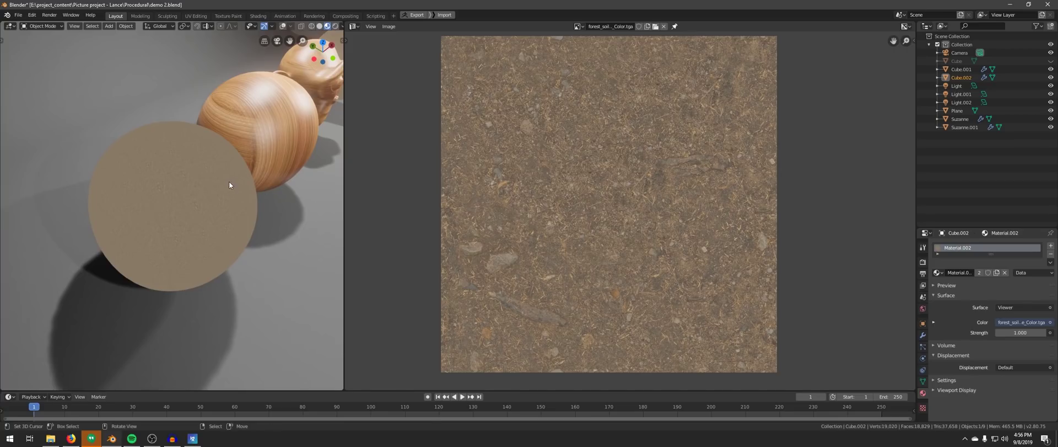
middle_drag(230, 182, 130, 204)
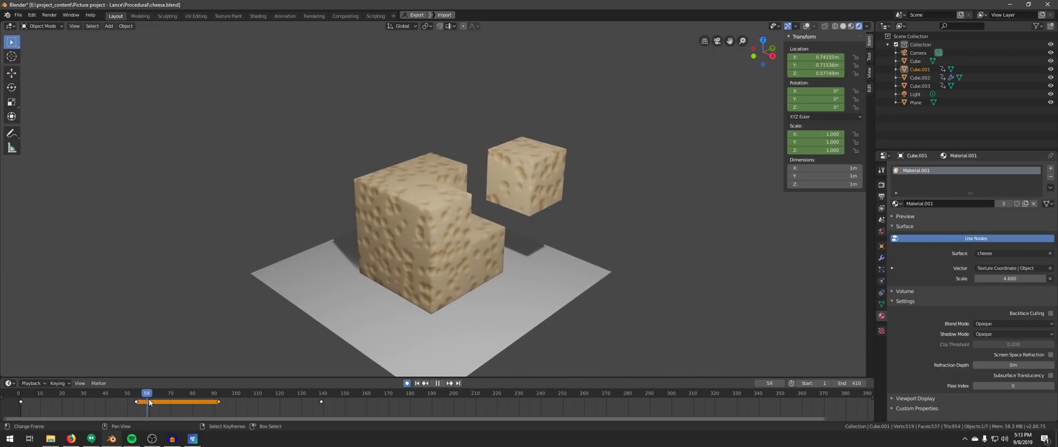
- Scrub the cheese animation through frames 139 and 218, then select and orbit around the chair
drag(224, 405, 322, 401)
middle_drag(485, 216, 462, 209)
scroll(481, 223, up, 5)
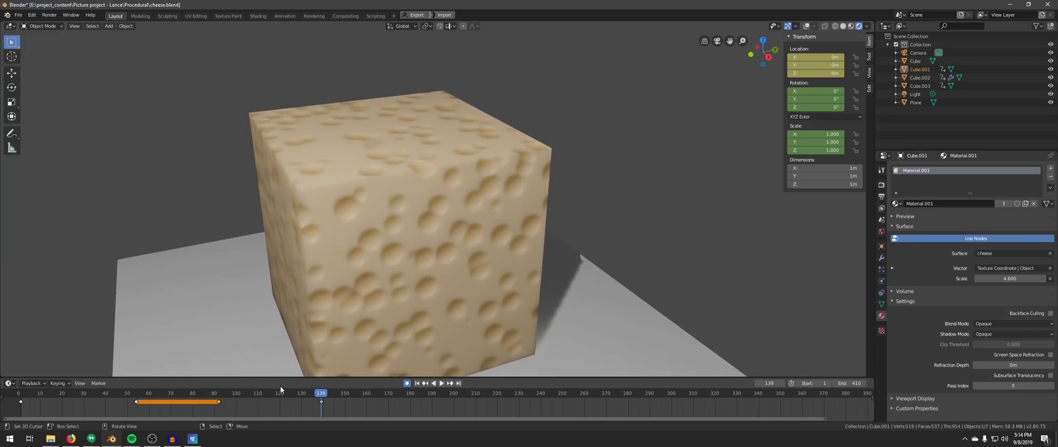
scroll(408, 297, down, 5)
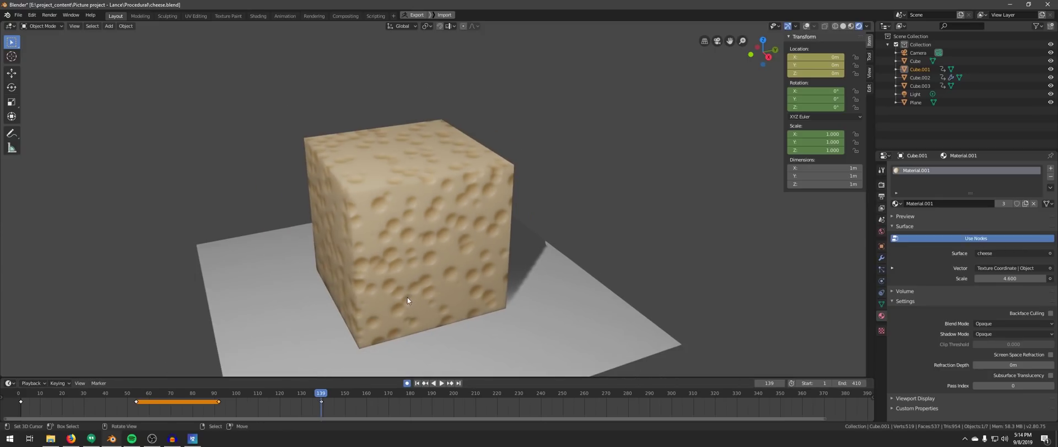
middle_drag(405, 301, 388, 319)
drag(322, 392, 492, 393)
middle_drag(398, 207, 419, 193)
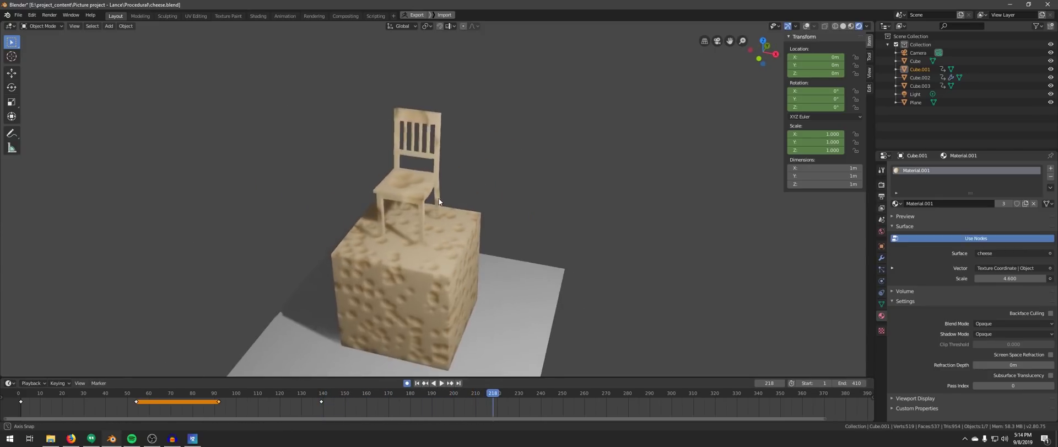
click(432, 183)
scroll(431, 183, up, 4)
middle_drag(510, 234, 475, 234)
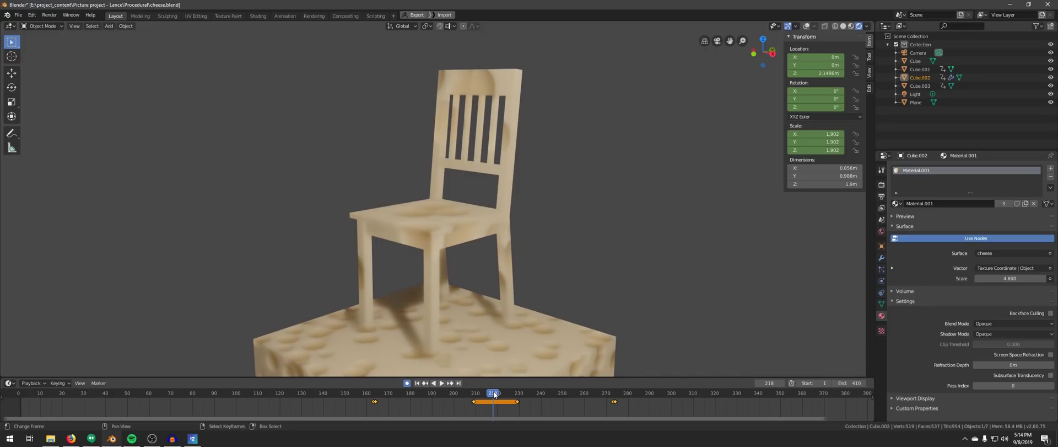
- Advance through frame 275 to frame 293, where the chair has become a cheese block
drag(495, 393, 618, 393)
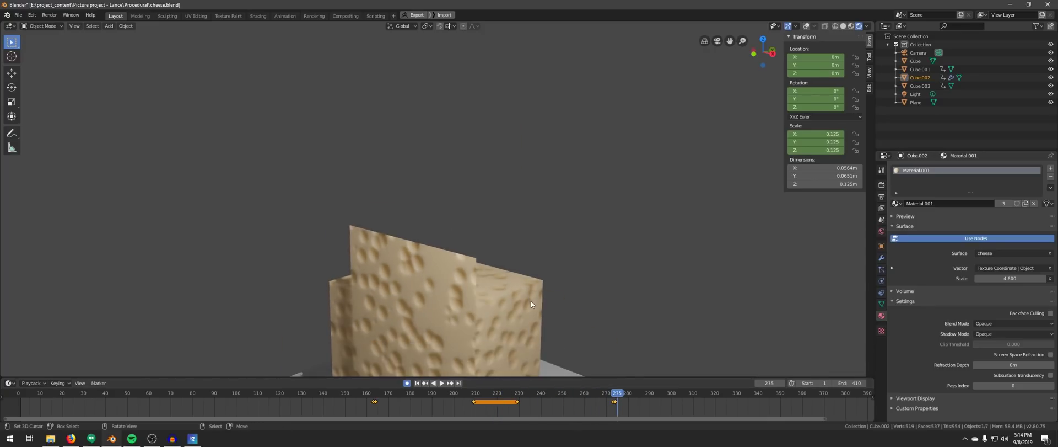
middle_drag(504, 226, 543, 253)
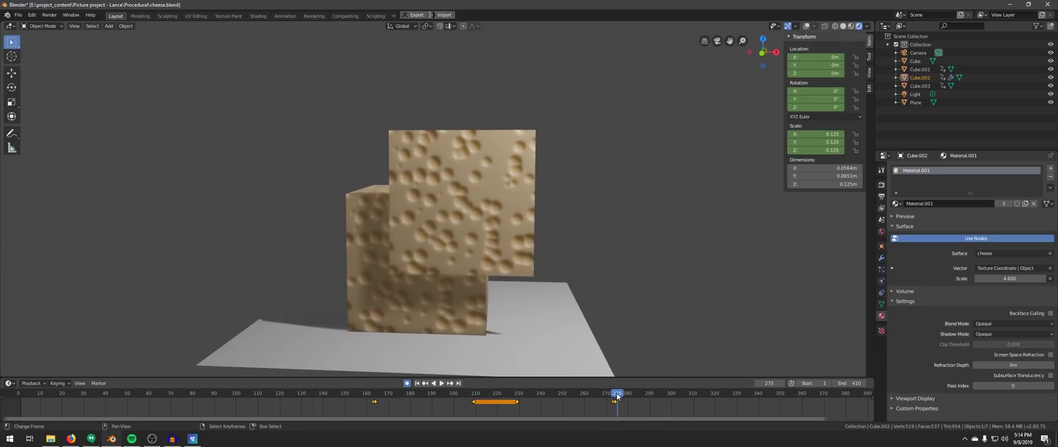
drag(617, 395, 656, 396)
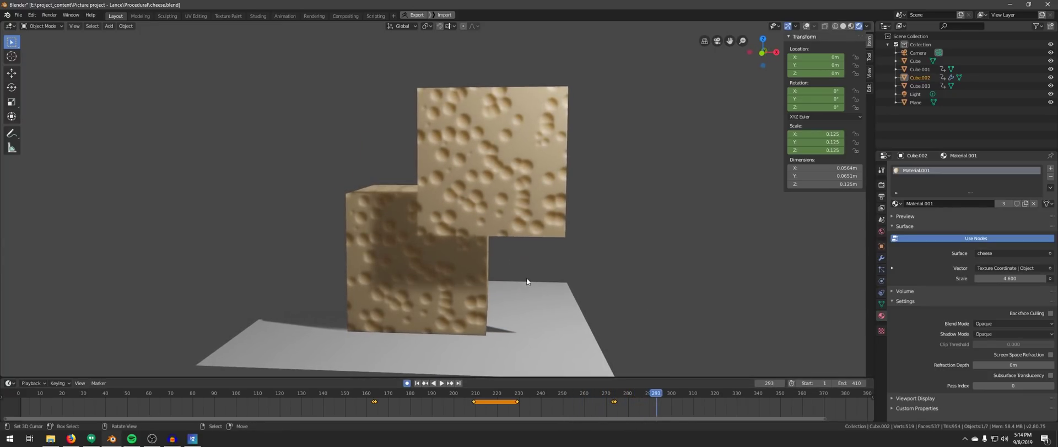
middle_drag(527, 281, 517, 238)
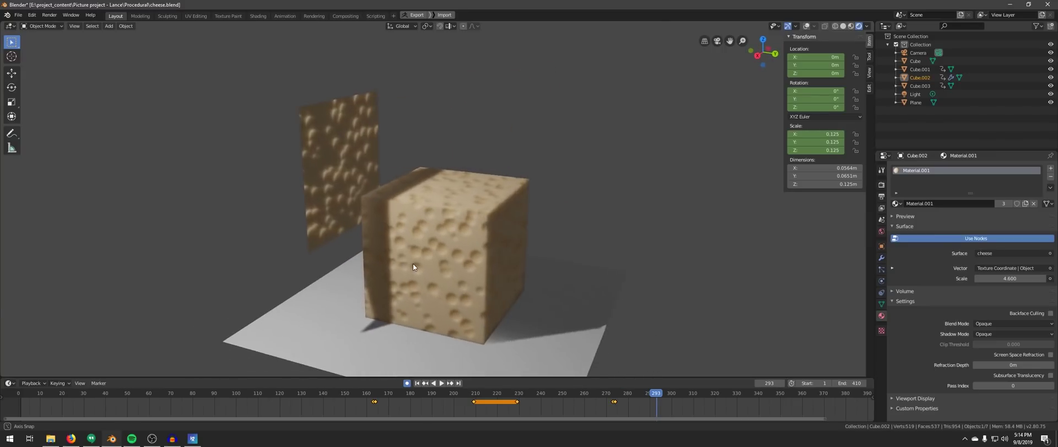
middle_drag(412, 262, 501, 263)
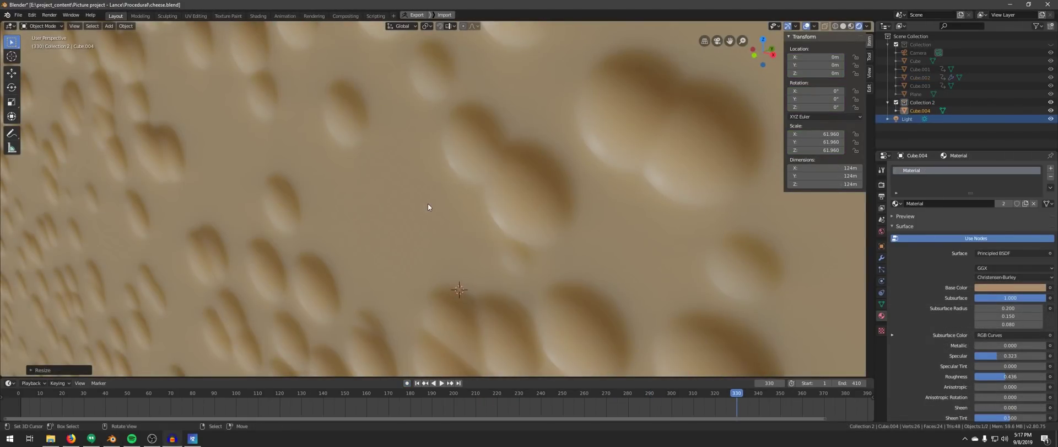
- Place the 3D cursor on the cheese surface and zoom out from the oversized cube
click(428, 204)
scroll(546, 296, down, 6)
scroll(545, 298, down, 8)
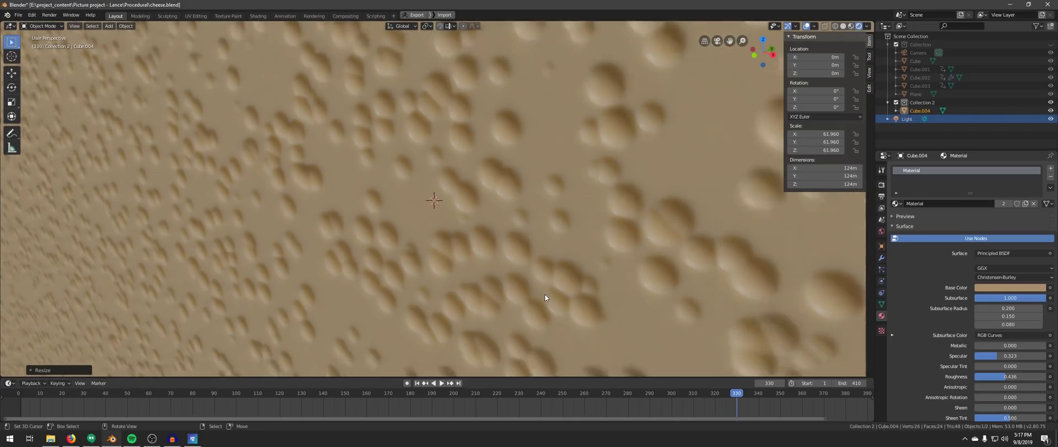
scroll(544, 294, down, 6)
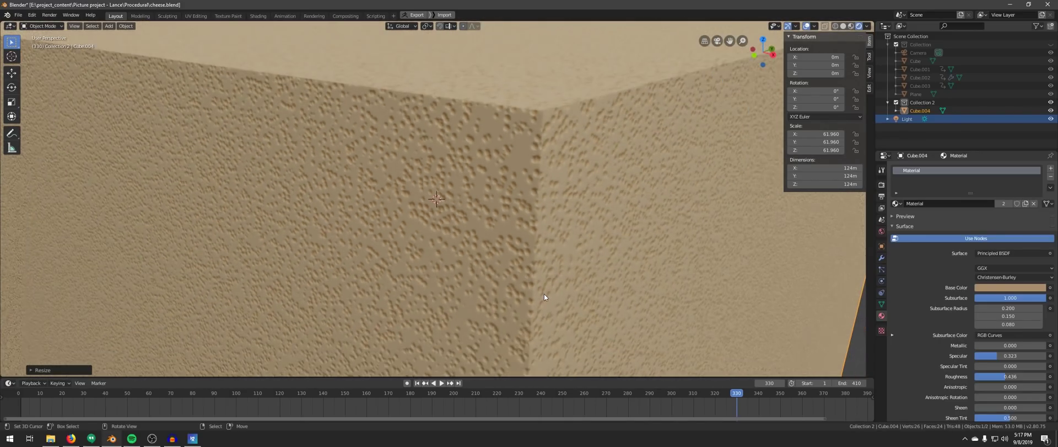
scroll(529, 205, down, 3)
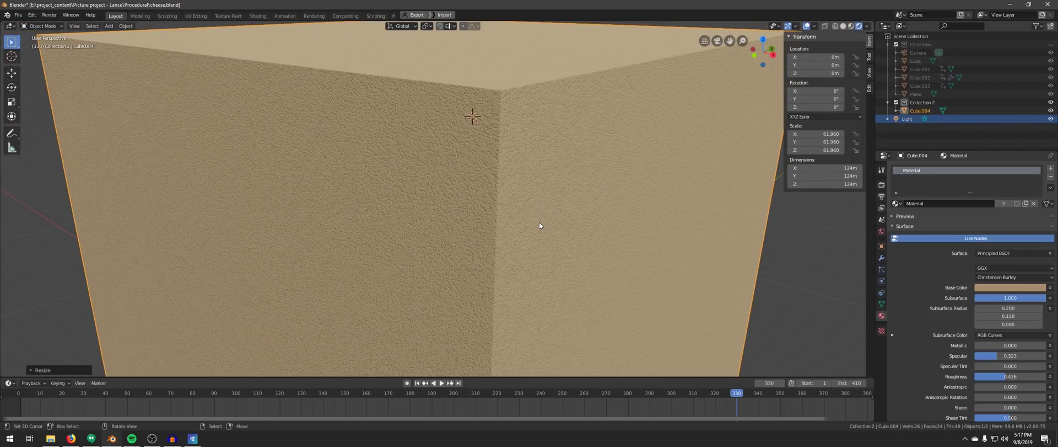
- Clear the cube's scale to 1.000 with Alt+S, then frame and orbit the 2 m cheese cube
key(alt+s)
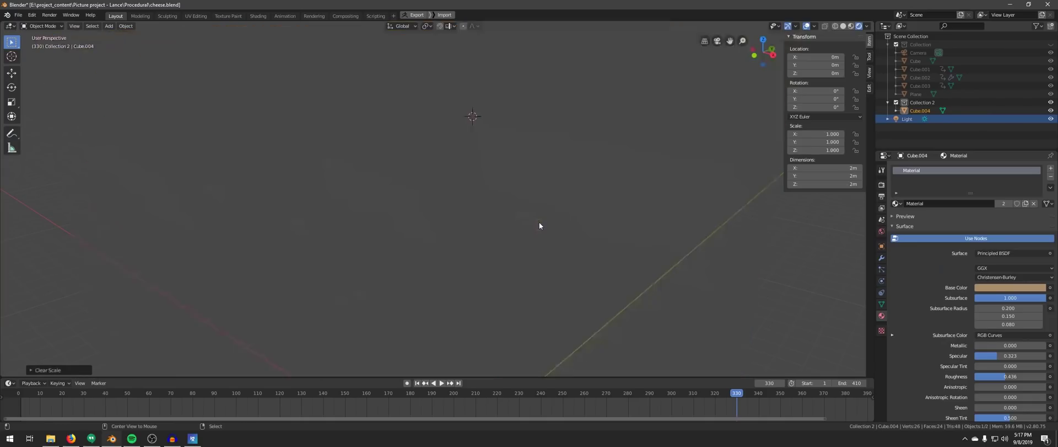
key(grave)
click(573, 260)
middle_drag(578, 263, 520, 295)
scroll(512, 304, down, 1)
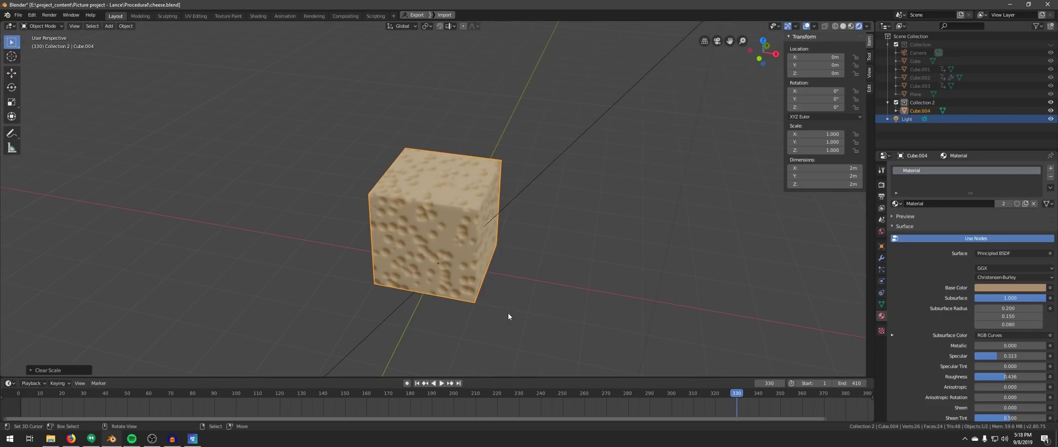
mouse_move(547, 306)
middle_down()
mouse_move(539, 297)
mouse_move(544, 305)
mouse_move(555, 286)
mouse_move(527, 292)
mouse_move(568, 291)
mouse_move(547, 290)
middle_up()
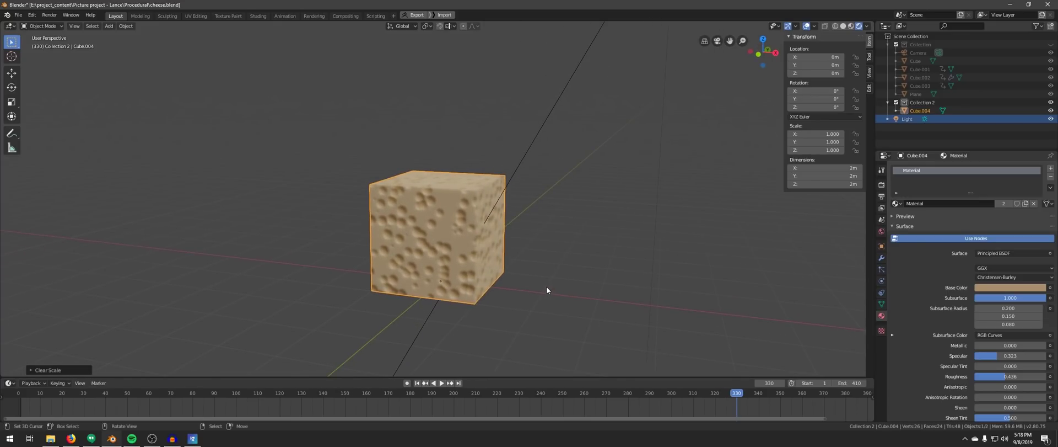
key(g)
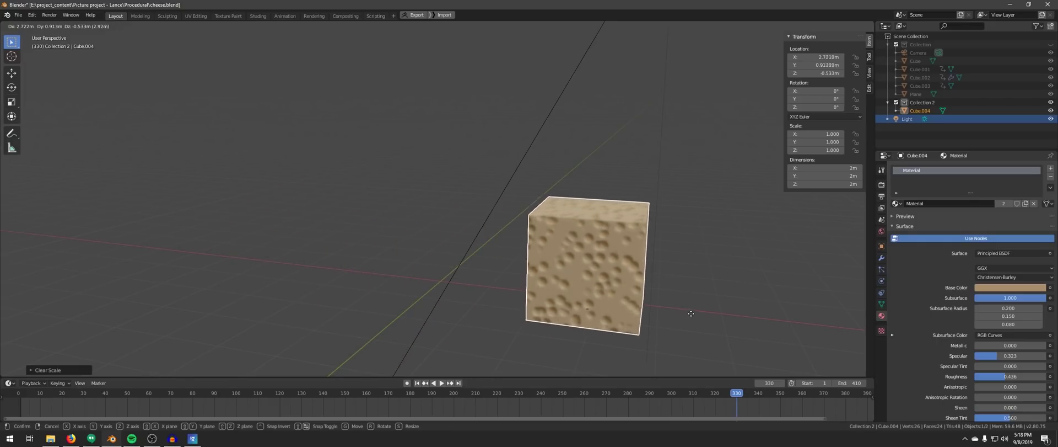
right_click(526, 290)
key(g)
key(x)
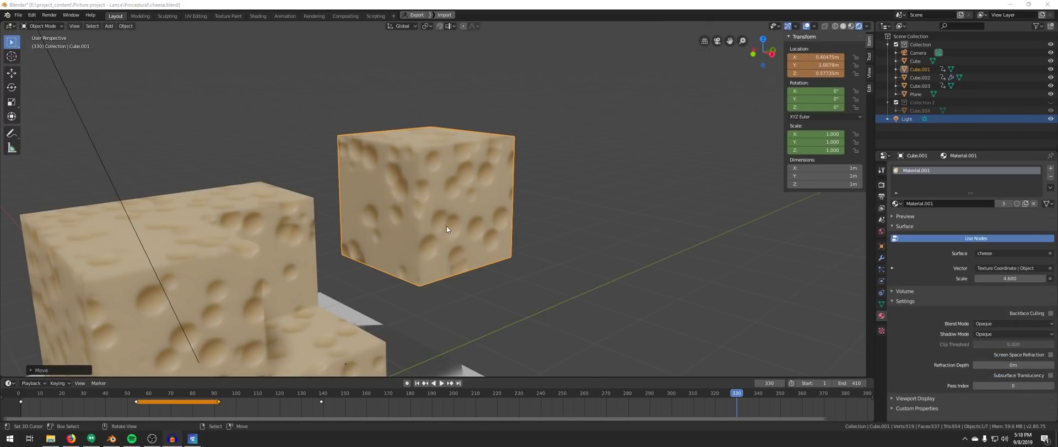
middle_drag(524, 282, 571, 286)
key(r)
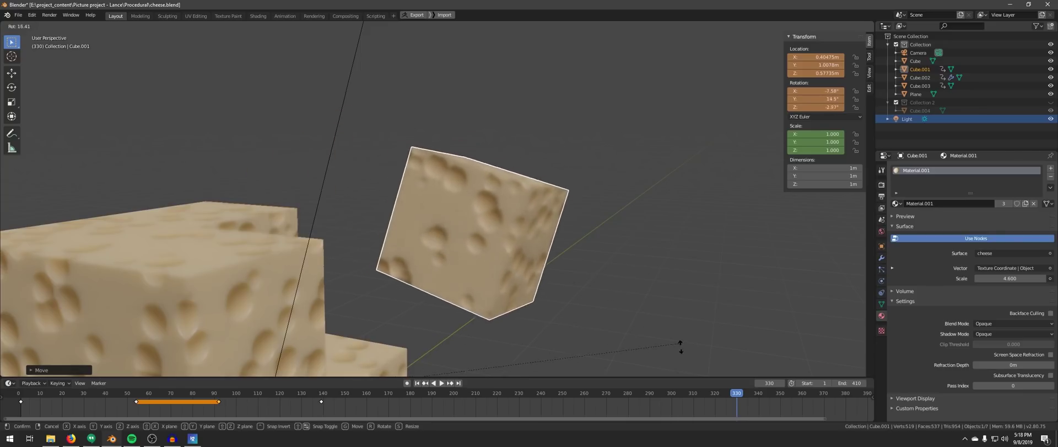
key(Escape)
middle_drag(567, 220, 515, 239)
key(g)
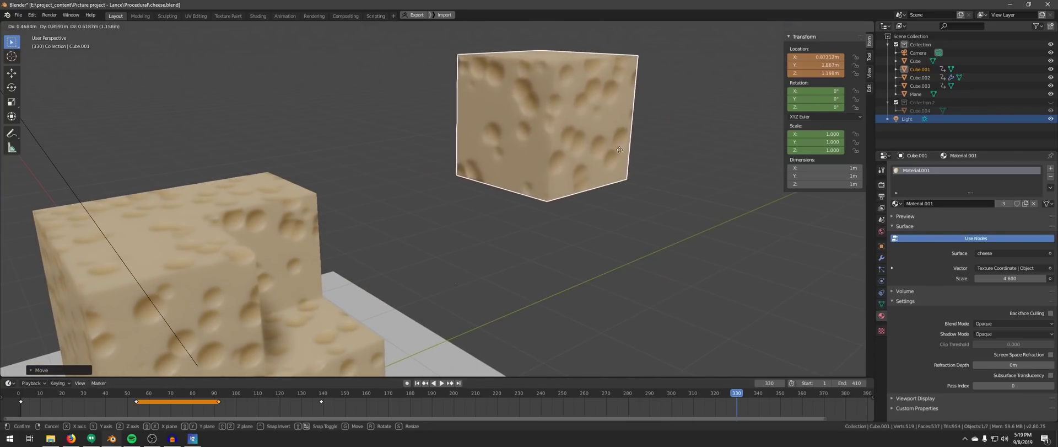
scroll(508, 265, down, 3)
click(338, 273)
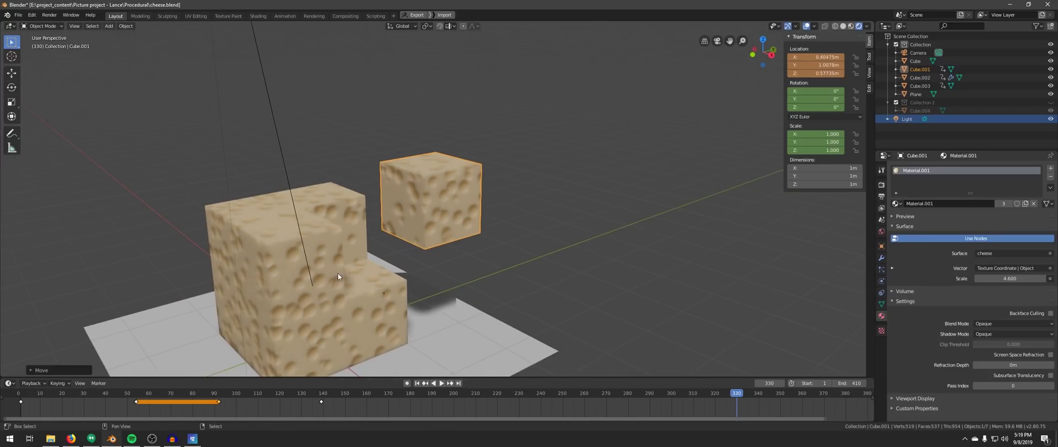
middle_drag(338, 272, 359, 230)
click(358, 230)
key(g)
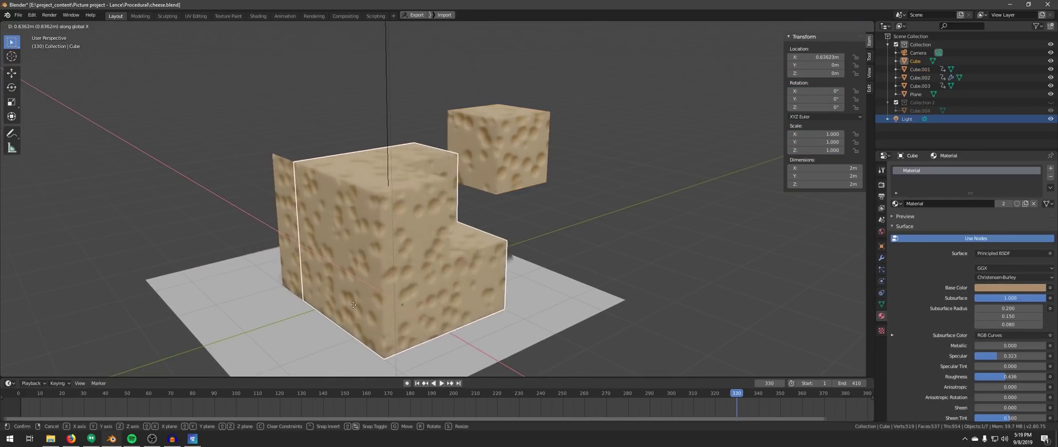
key(x)
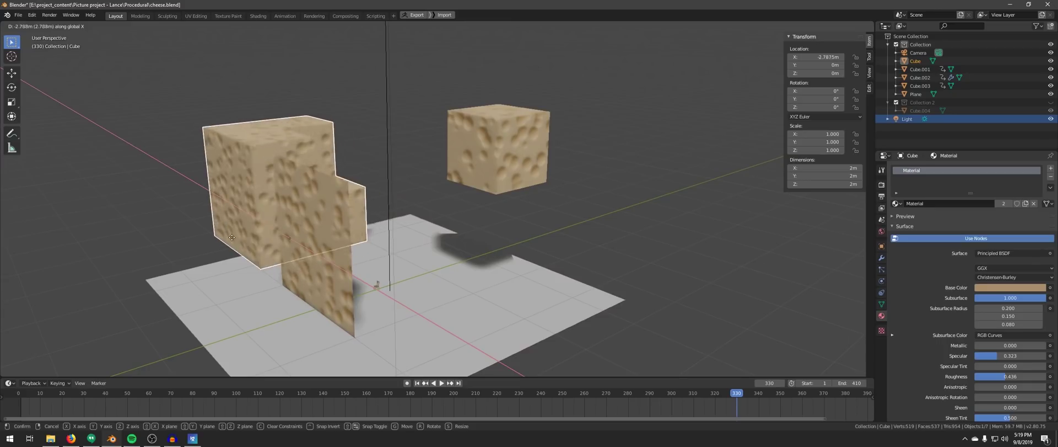
key(Escape)
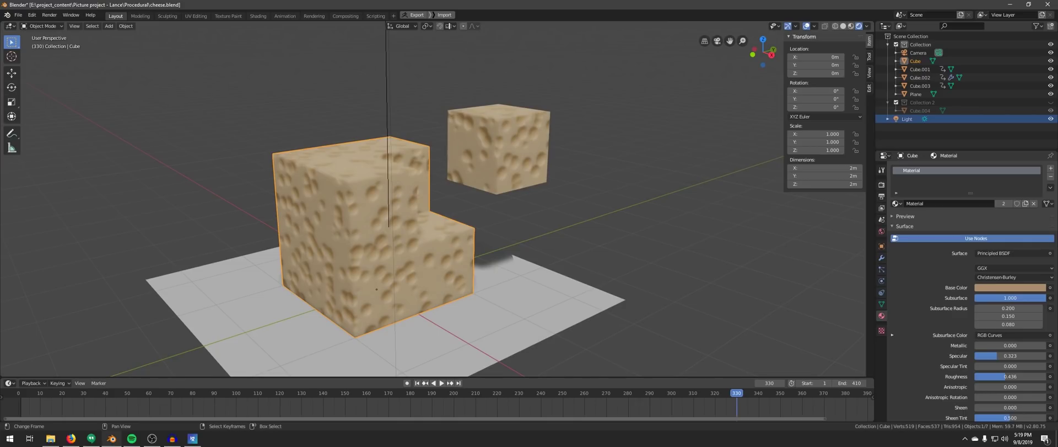
middle_drag(492, 306, 551, 248)
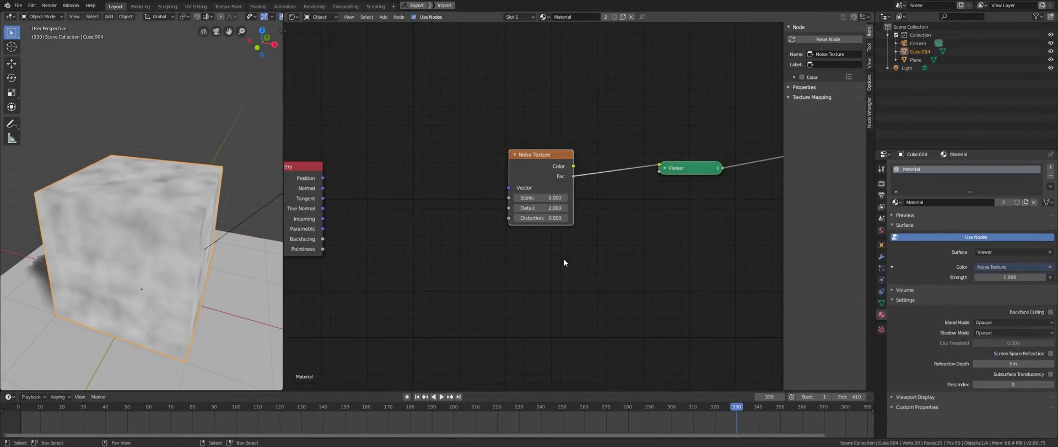
- Nudge the Noise Texture node up-left and bring the Geometry node into view
mouse_move(564, 260)
middle_down()
mouse_move(580, 273)
mouse_move(553, 270)
middle_up()
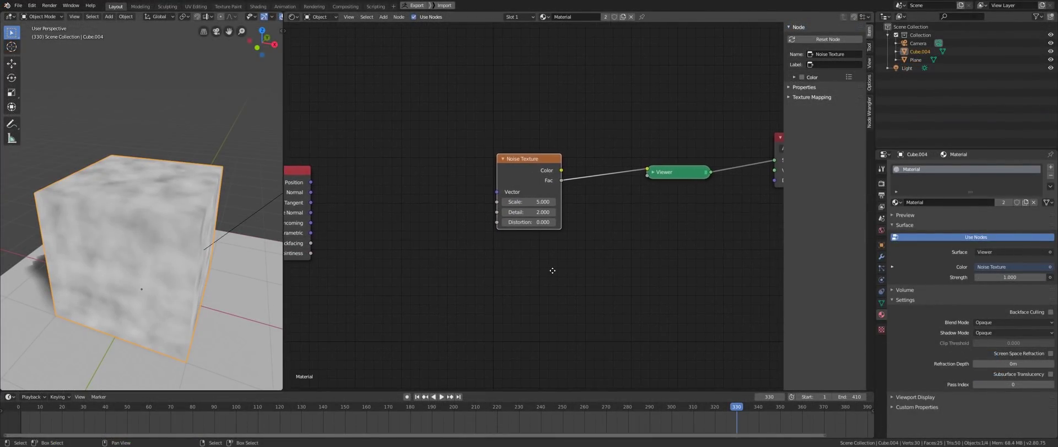
drag(531, 164, 524, 154)
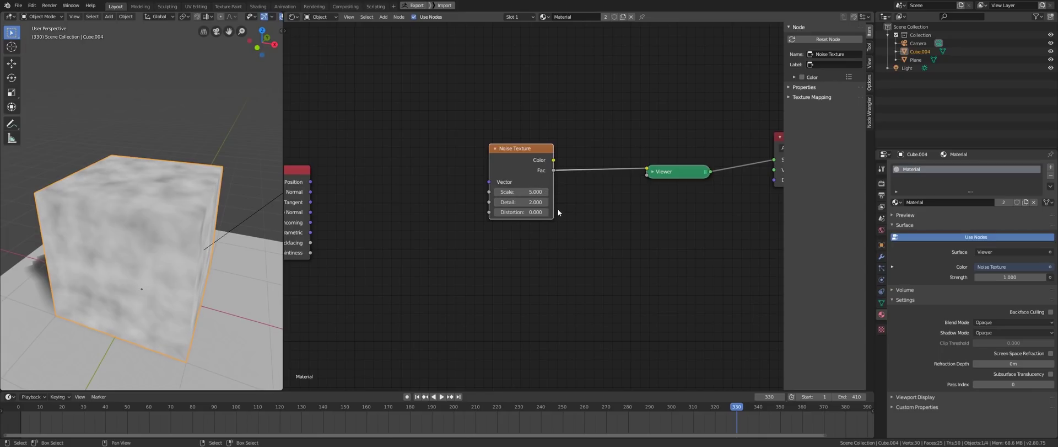
scroll(557, 210, up, 2)
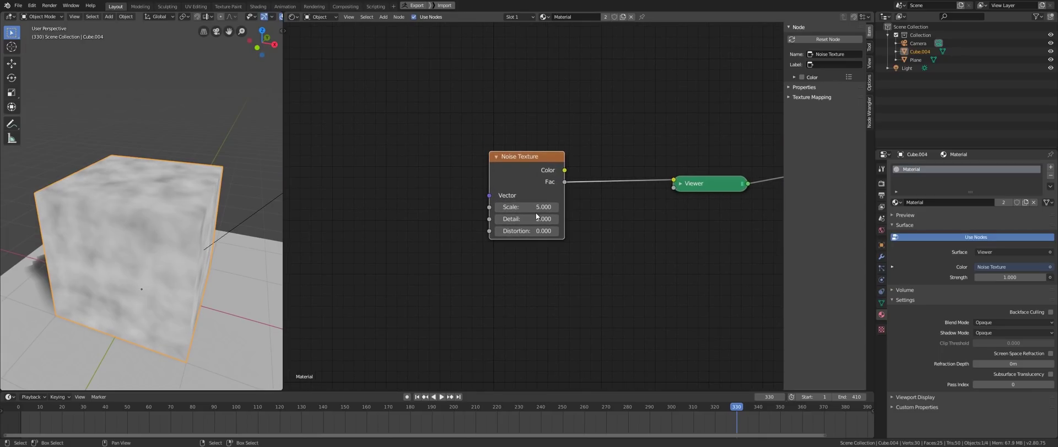
scroll(523, 219, down, 1)
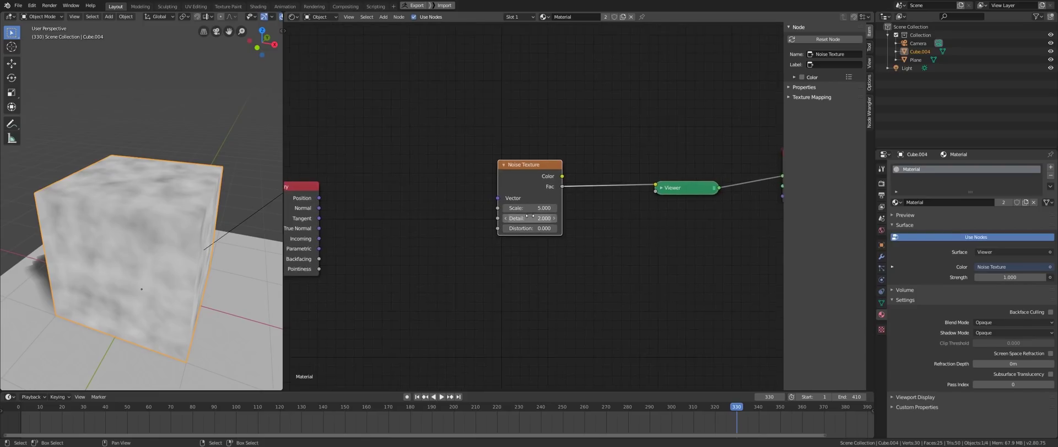
middle_drag(524, 219, 532, 231)
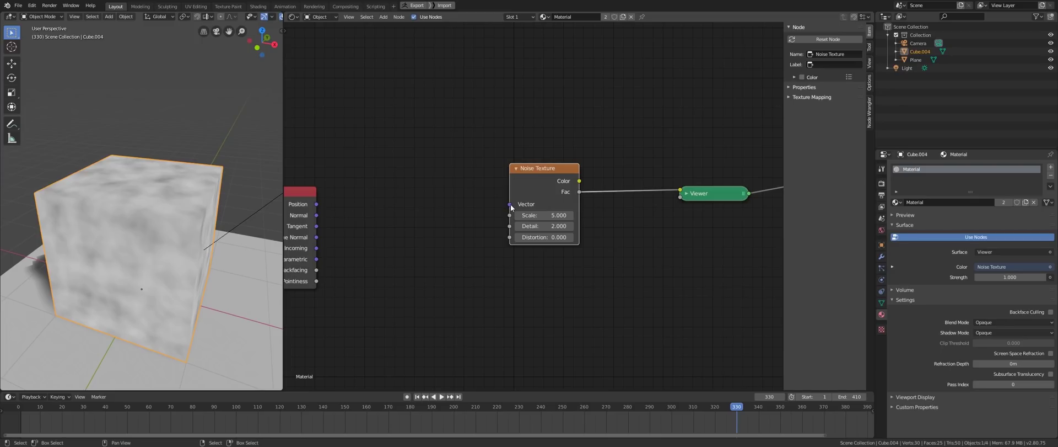
- Pull links from the Noise Texture's Vector input and Color output, discarding the Color link
drag(509, 204, 532, 201)
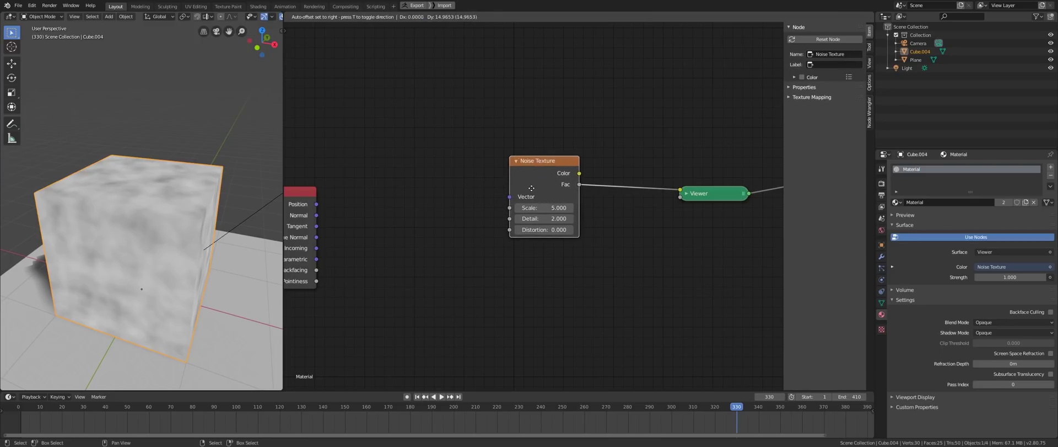
middle_drag(618, 272, 617, 277)
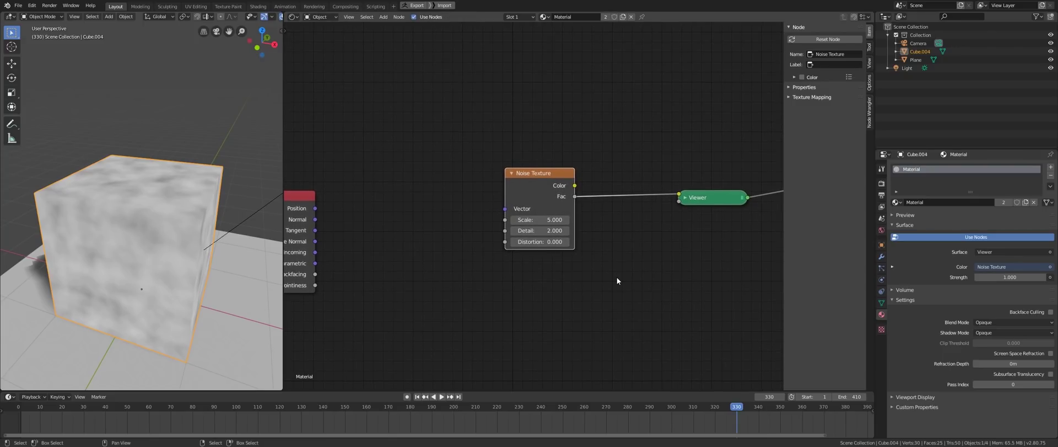
mouse_move(575, 186)
mouse_down()
mouse_move(598, 180)
mouse_move(576, 197)
mouse_up()
middle_drag(595, 220, 586, 225)
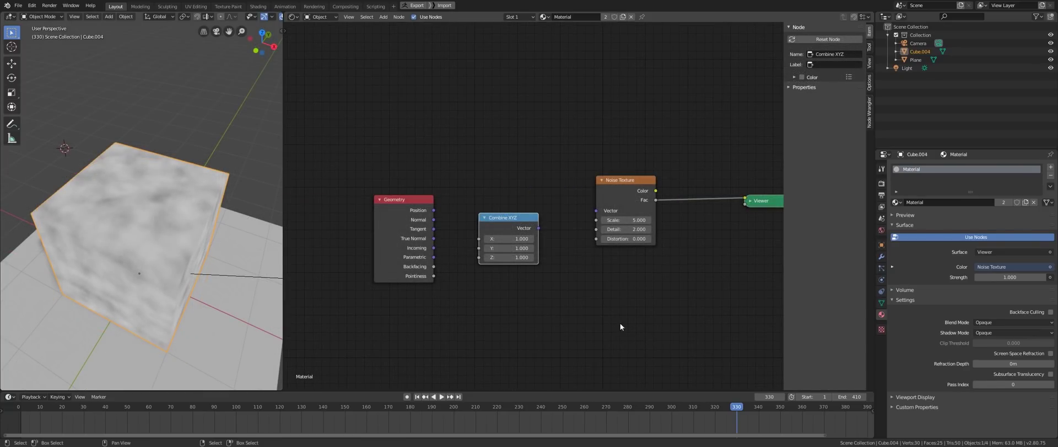
- Connect Combine XYZ's Vector output to the Noise Texture Vector and increase its X value
middle_drag(620, 326, 625, 326)
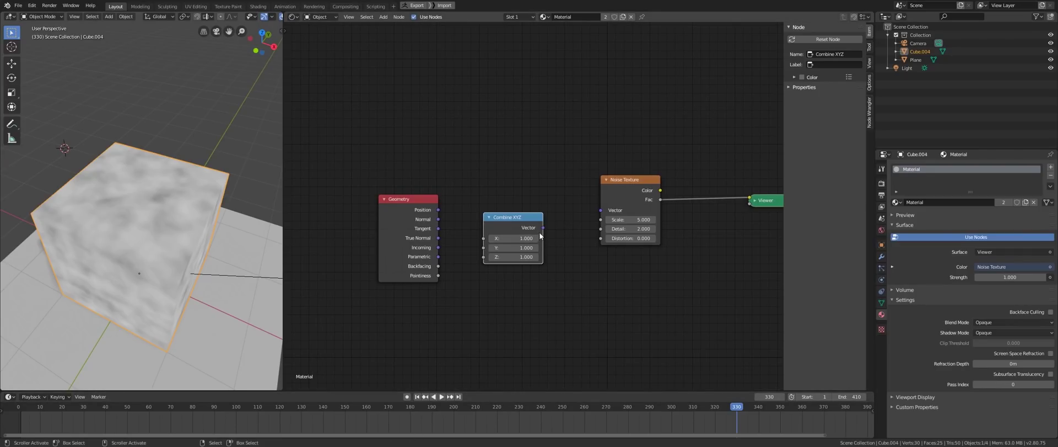
drag(543, 226, 605, 210)
middle_drag(250, 249, 162, 246)
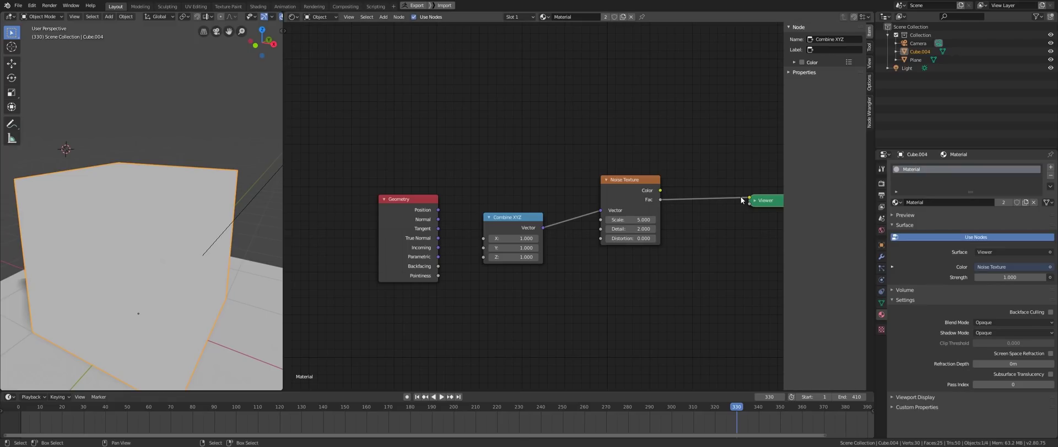
middle_drag(742, 202, 729, 207)
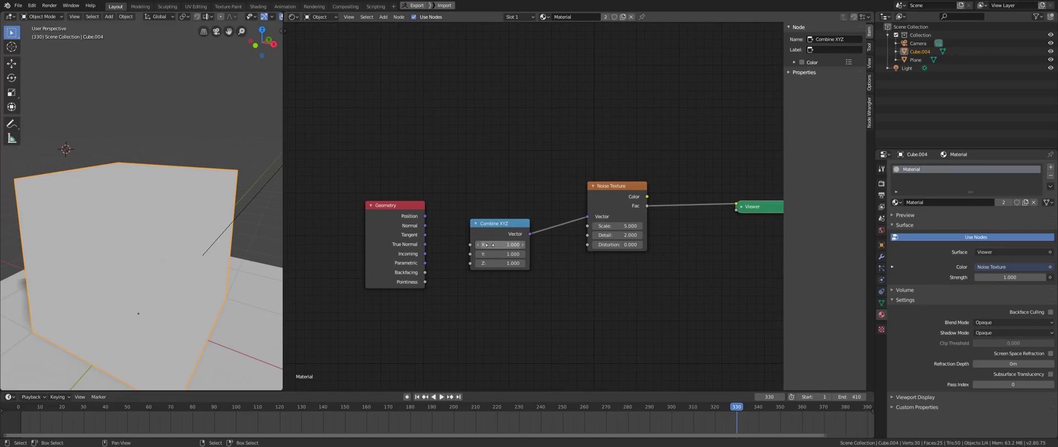
drag(492, 245, 497, 244)
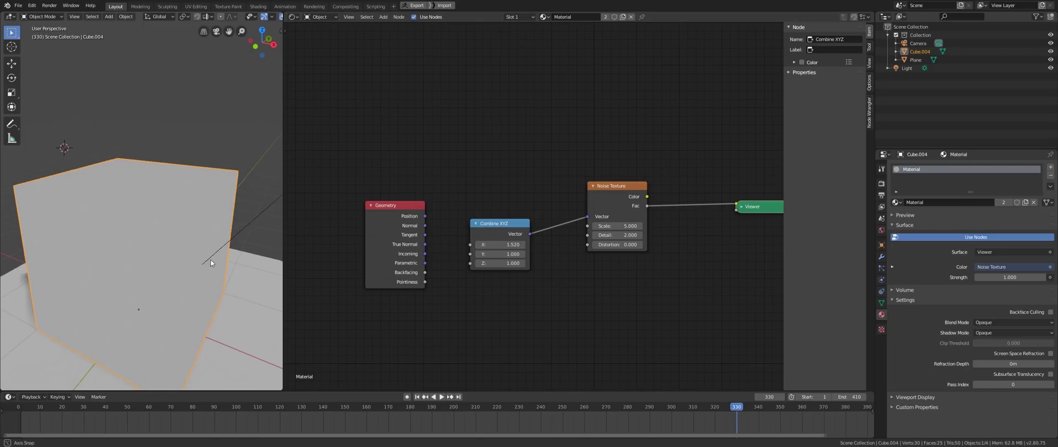
scroll(592, 276, down, 1)
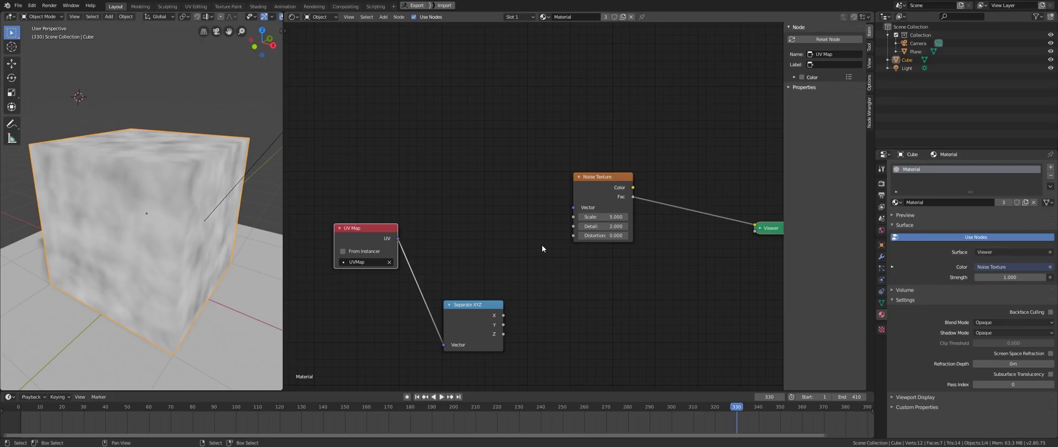
- Link the UV Map output to the Noise Texture Vector and set the noise Scale to 11.500
drag(399, 238, 621, 217)
middle_drag(198, 243, 184, 271)
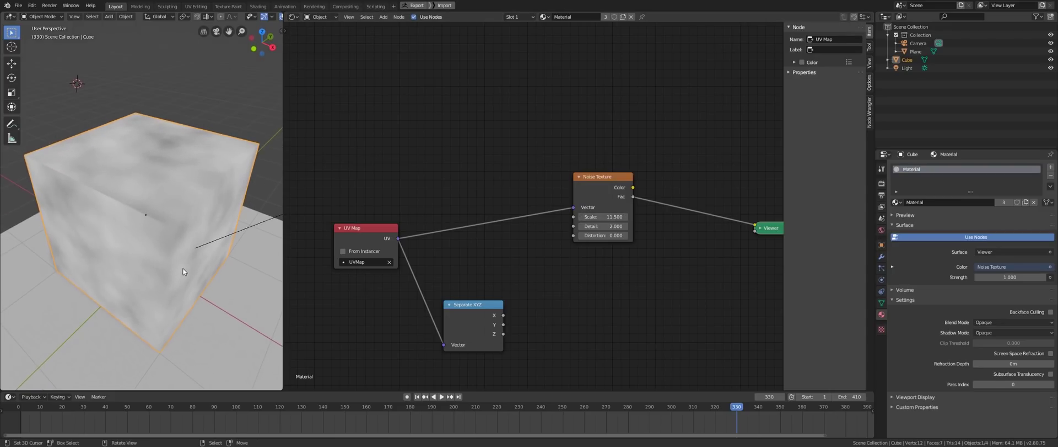
- Preview the Separate XYZ X, Y and Z outputs on the cube in turn
middle_drag(505, 280, 515, 255)
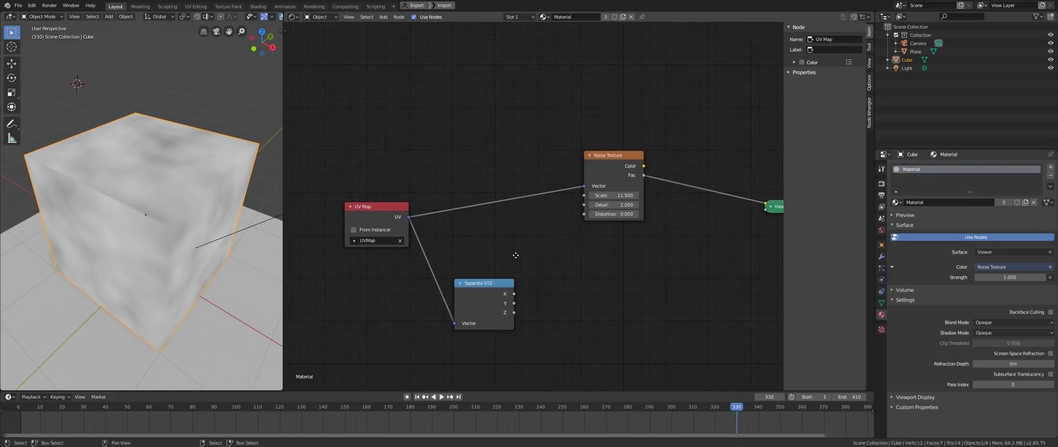
ctrl+shift+click(487, 290)
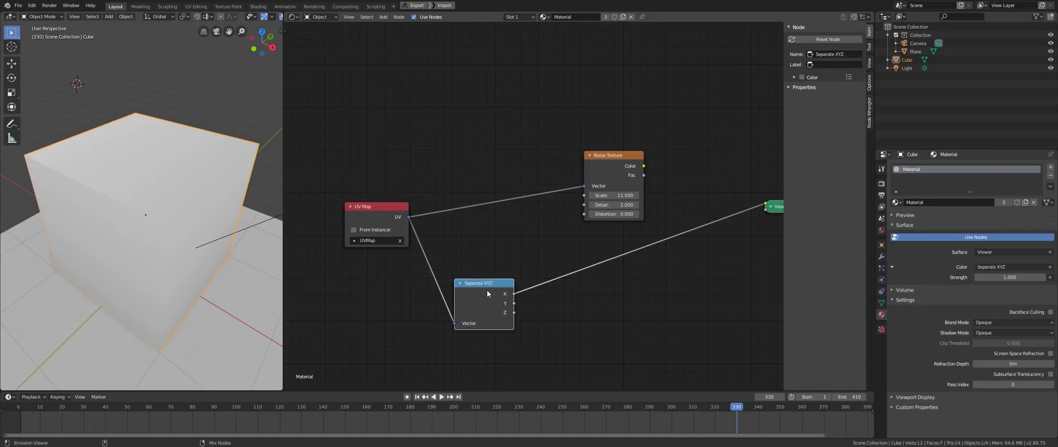
ctrl+shift+click(487, 289)
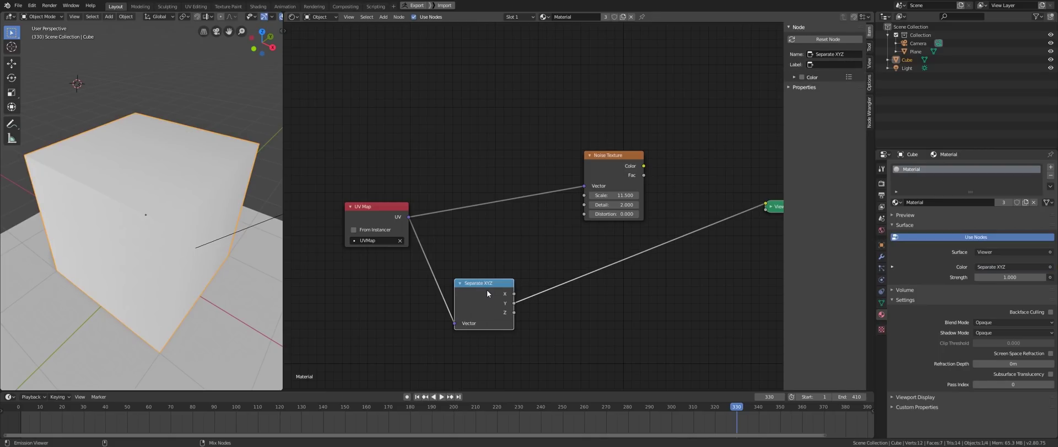
ctrl+shift+click(488, 290)
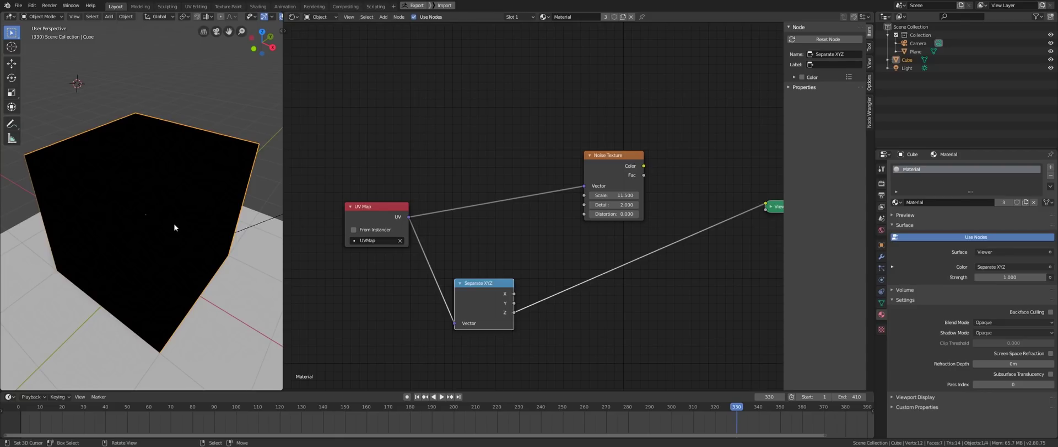
mouse_move(174, 226)
middle_down()
mouse_move(182, 208)
mouse_move(207, 201)
mouse_move(166, 213)
middle_up()
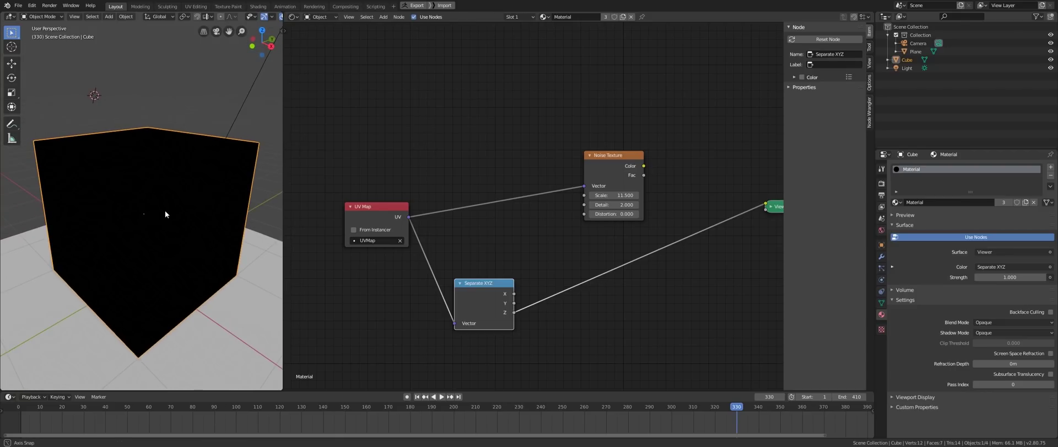
drag(481, 307, 491, 293)
middle_drag(587, 323, 594, 330)
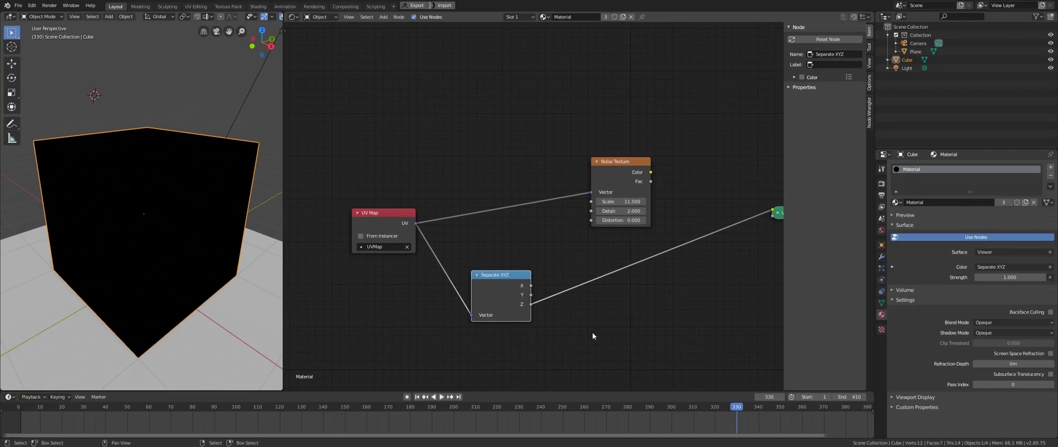
- Preview the Noise Texture Color and Fac, then cycle back through the Separate XYZ outputs
ctrl+shift+click(631, 177)
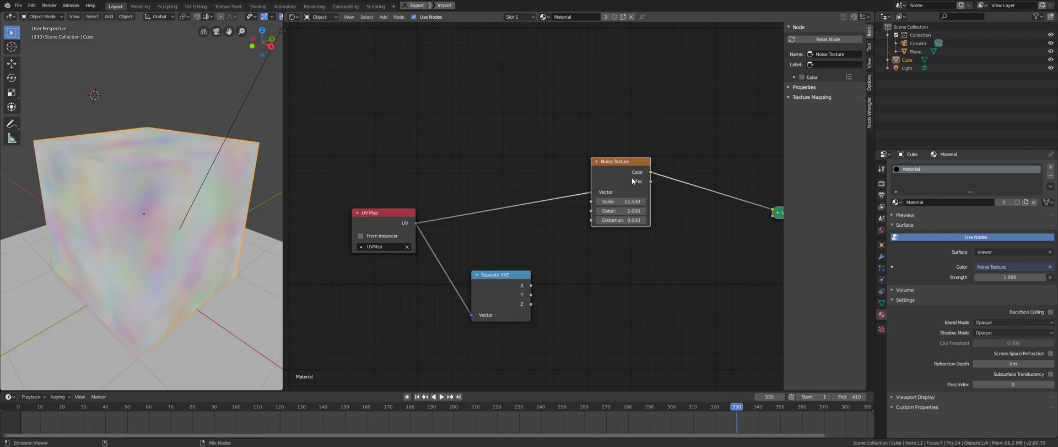
ctrl+shift+click(632, 177)
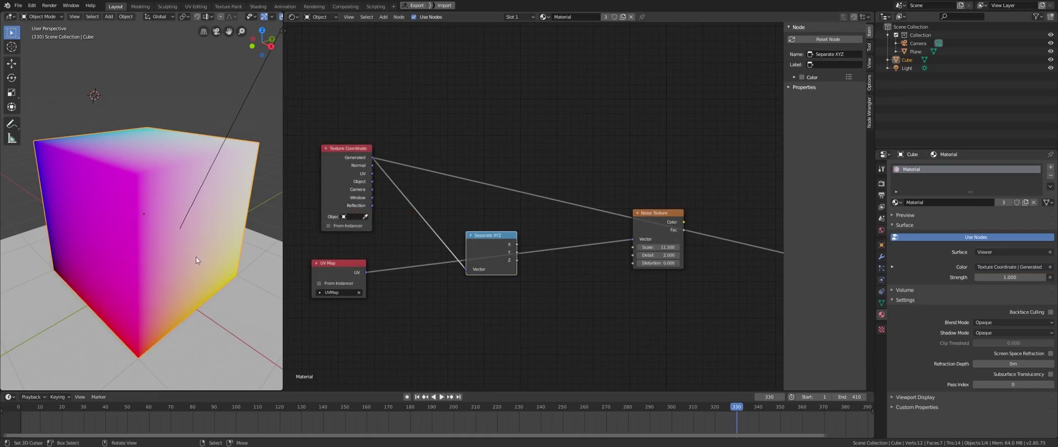
middle_drag(243, 250, 265, 253)
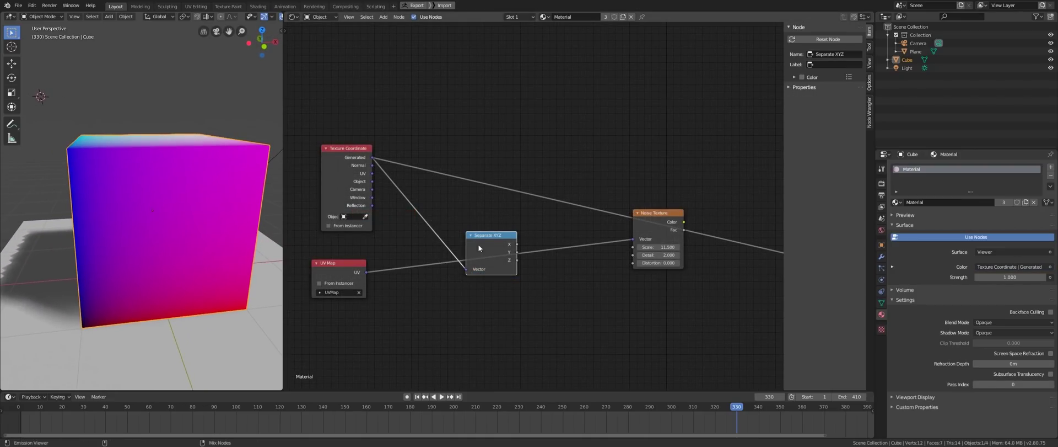
ctrl+shift+click(500, 244)
ctrl+shift+click(501, 243)
- Preview the Separate XYZ Z gradient and change the Combine XYZ X and Y values
ctrl+shift+click(501, 244)
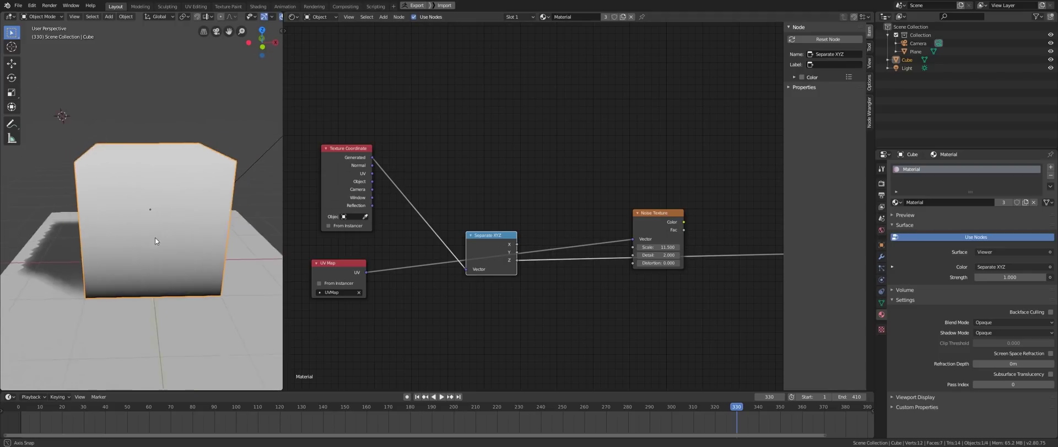
middle_drag(155, 240, 112, 243)
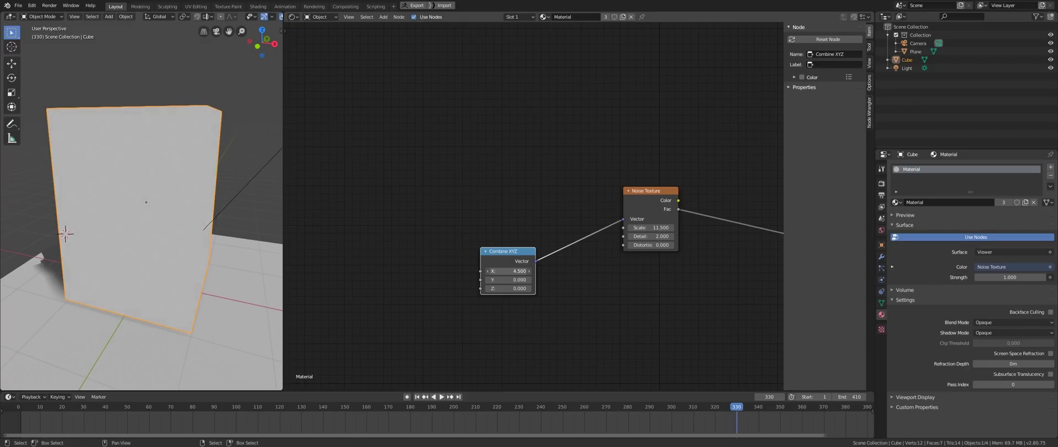
mouse_move(508, 271)
mouse_down()
mouse_move(551, 280)
mouse_move(496, 288)
mouse_up()
- Delete the Combine XYZ node
middle_drag(565, 290, 570, 275)
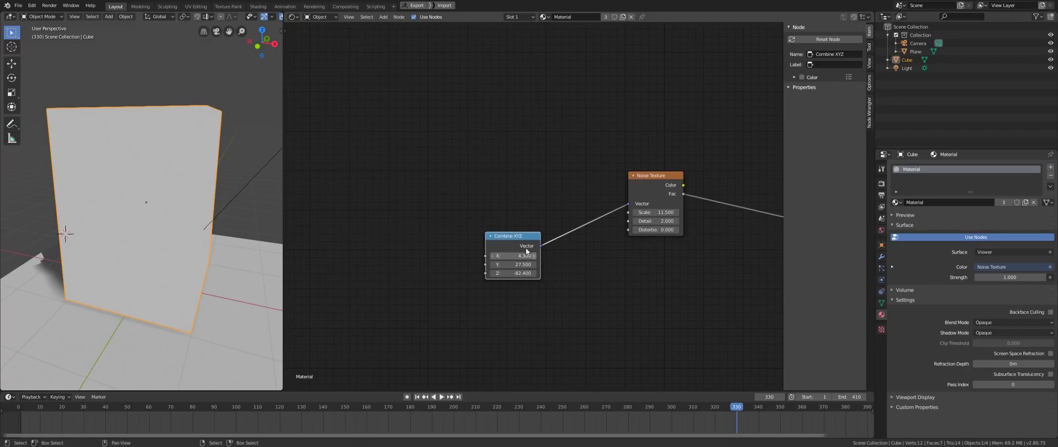
drag(526, 247, 527, 244)
key(x)
middle_drag(527, 241, 546, 251)
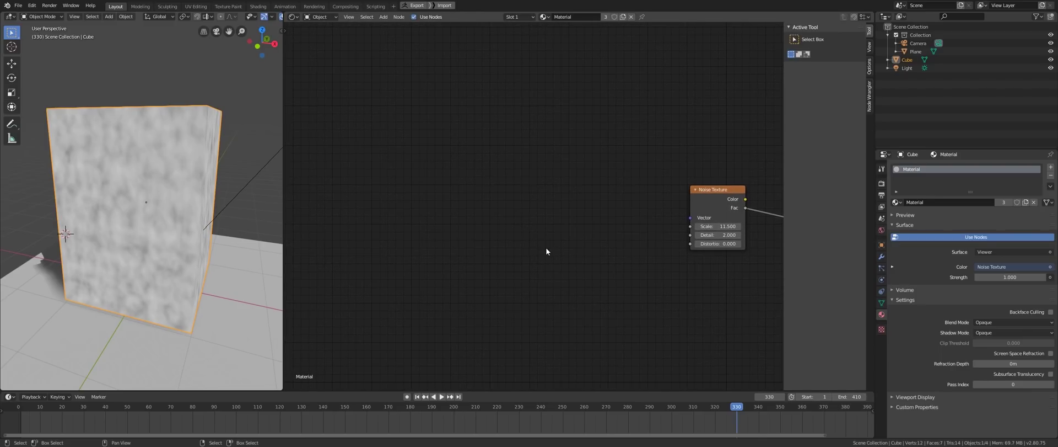
- Add a Texture Coordinate node and place it up-left in the node tree
key(shift+a)
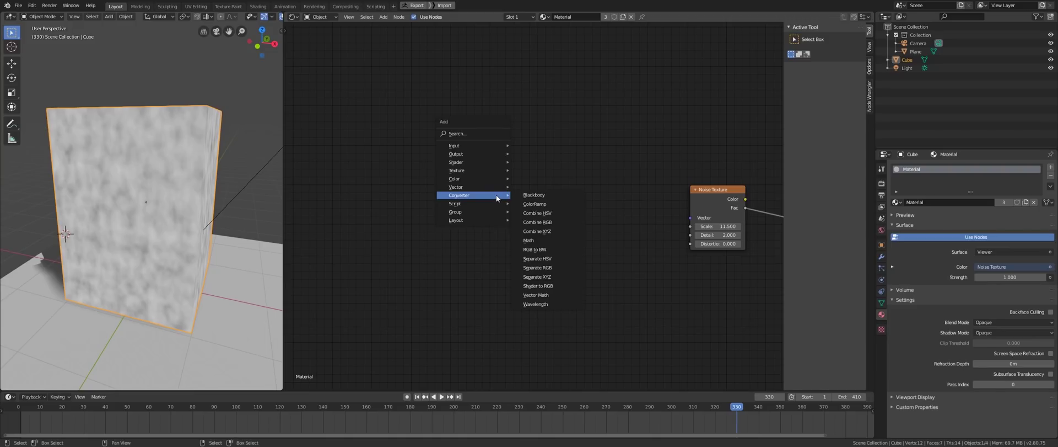
mouse_move(471, 150)
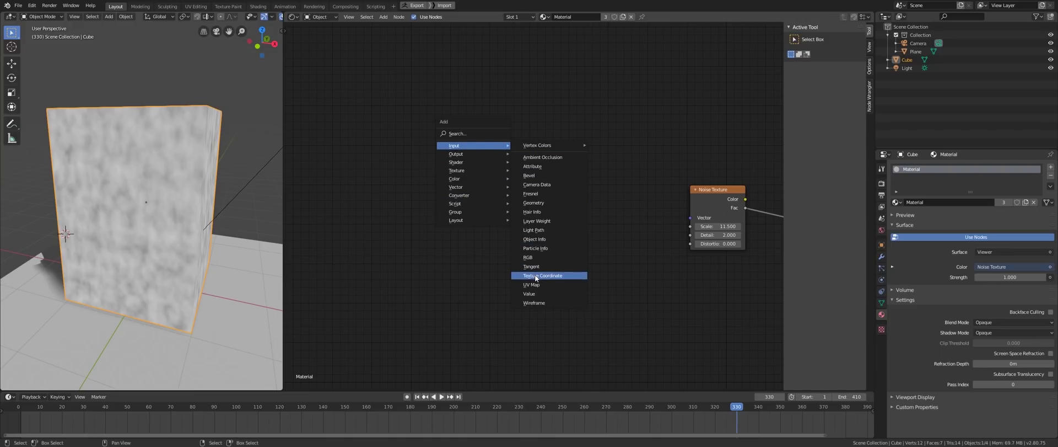
click(535, 274)
click(414, 160)
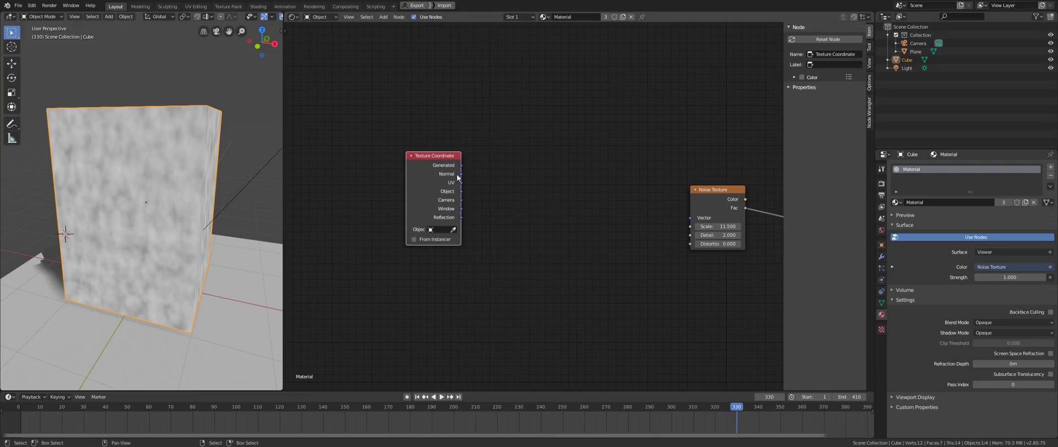
scroll(466, 177, up, 1)
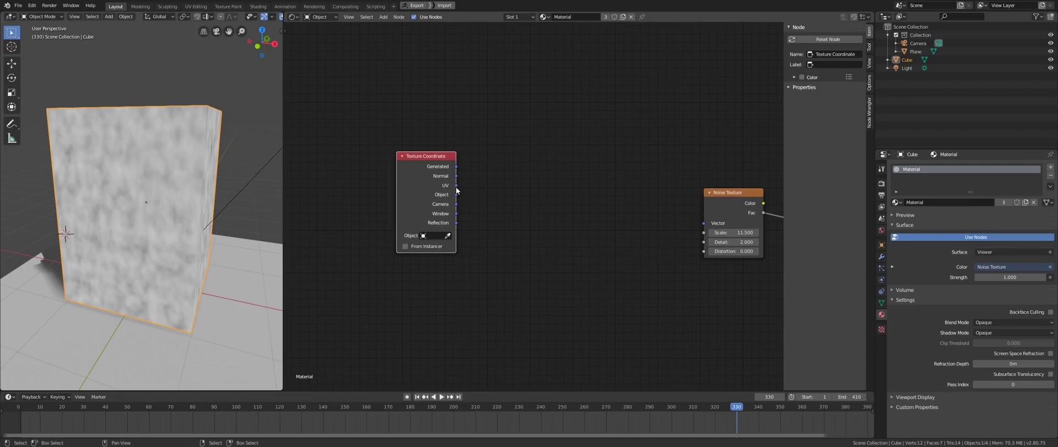
middle_drag(494, 185, 494, 158)
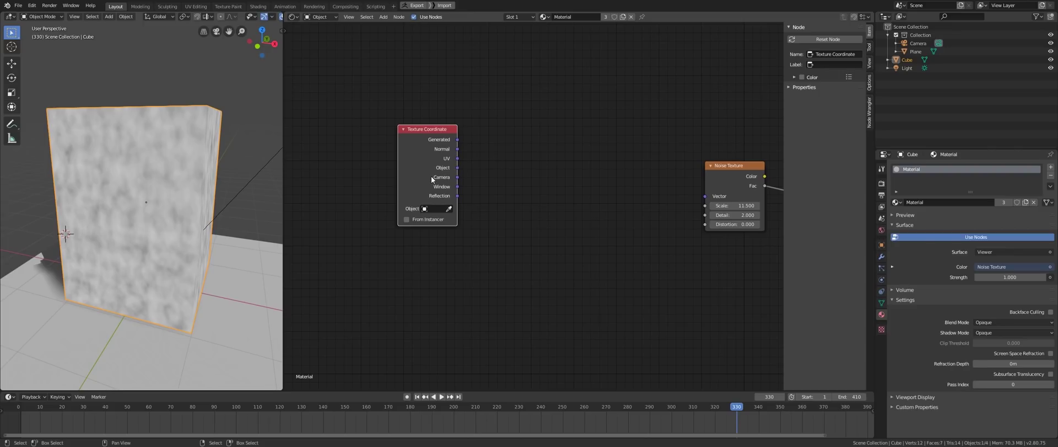
drag(426, 174, 354, 127)
middle_drag(520, 182, 550, 191)
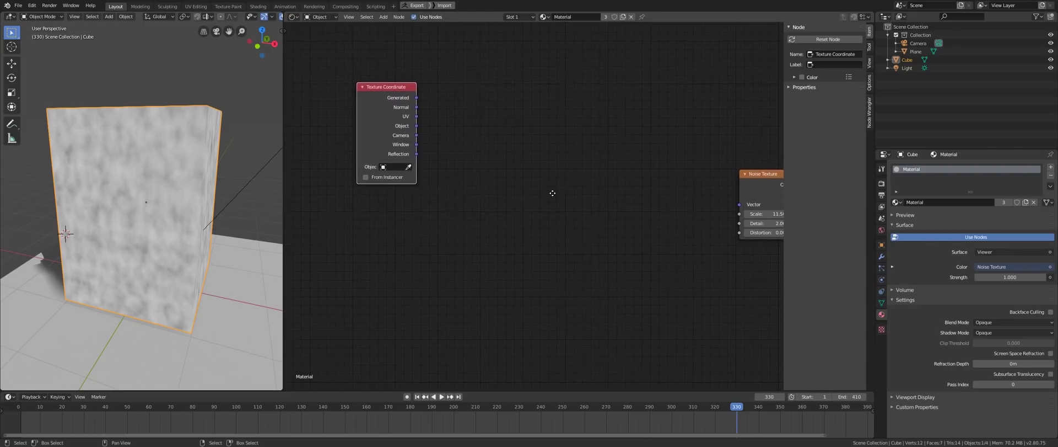
- Add a Geometry input node below the Texture Coordinate node
key(shift+a)
mouse_move(543, 194)
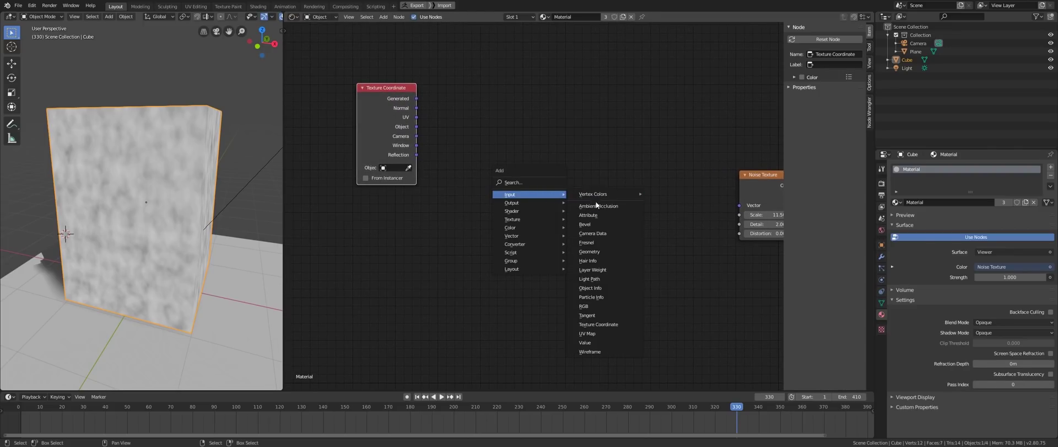
click(599, 252)
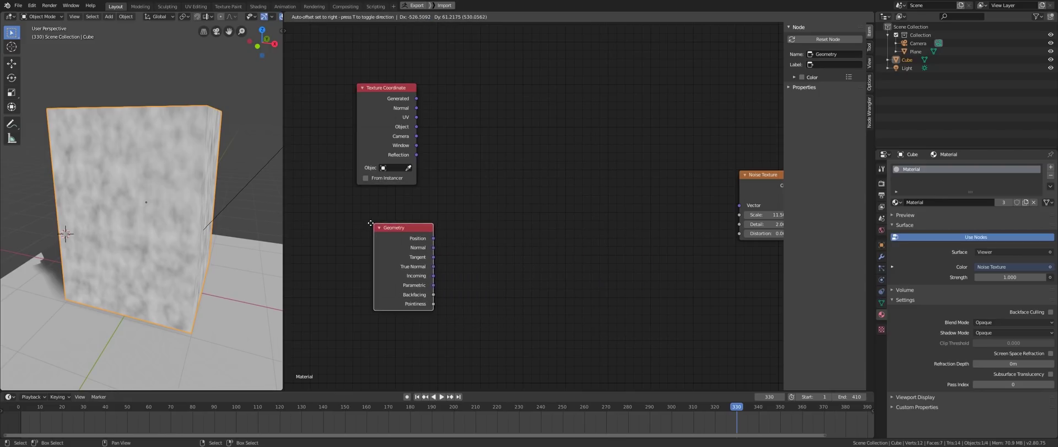
click(364, 226)
scroll(503, 213, up, 2)
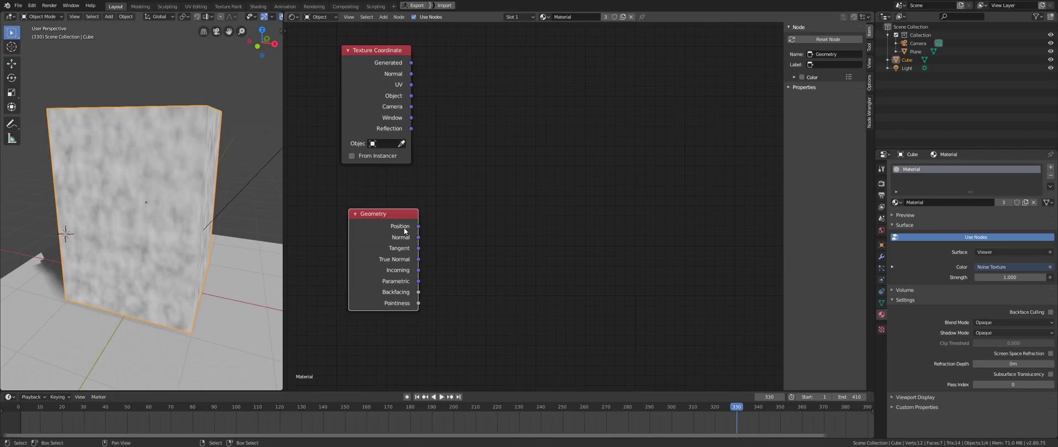
middle_drag(404, 227, 453, 232)
scroll(499, 222, down, 3)
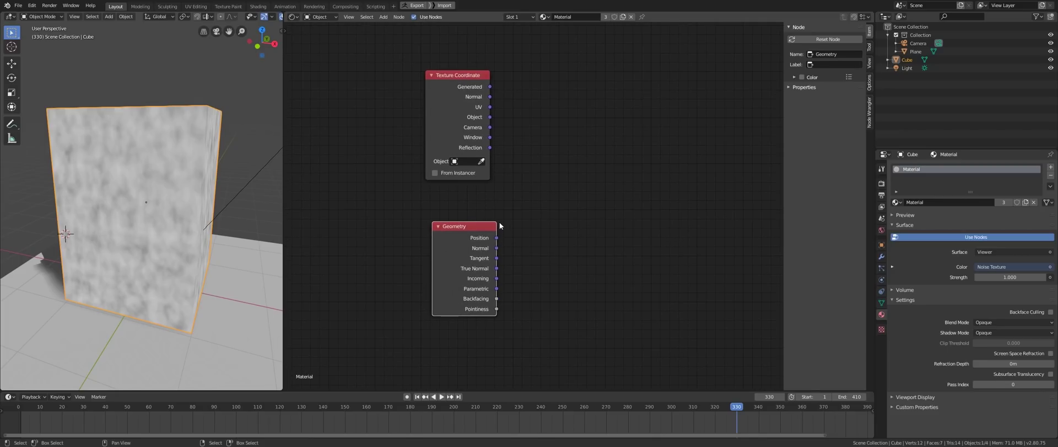
- Preview the Generated coordinates and insert a Separate XYZ node on the Generated link
ctrl+shift+click(456, 153)
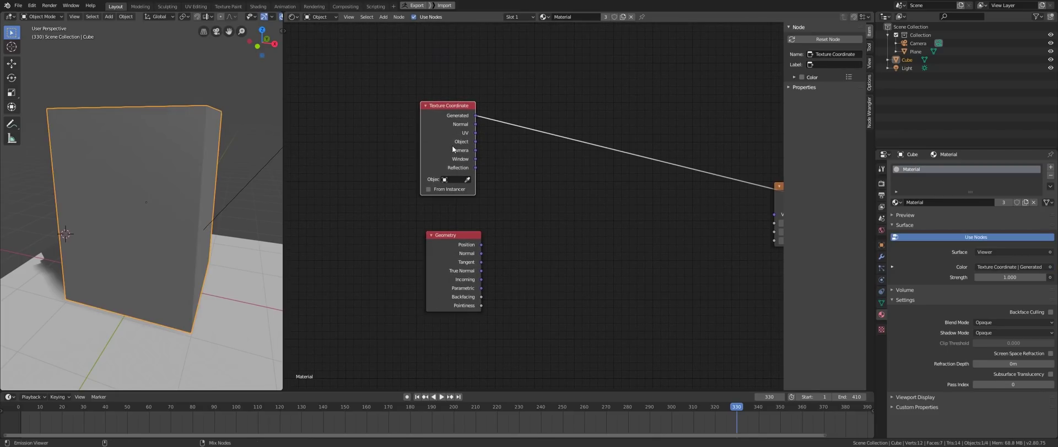
key(shift+a)
mouse_move(622, 233)
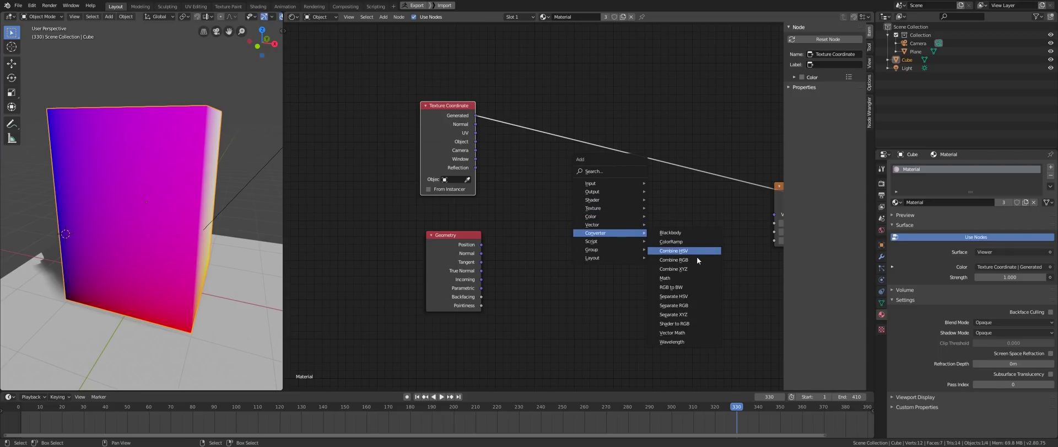
click(674, 314)
click(581, 132)
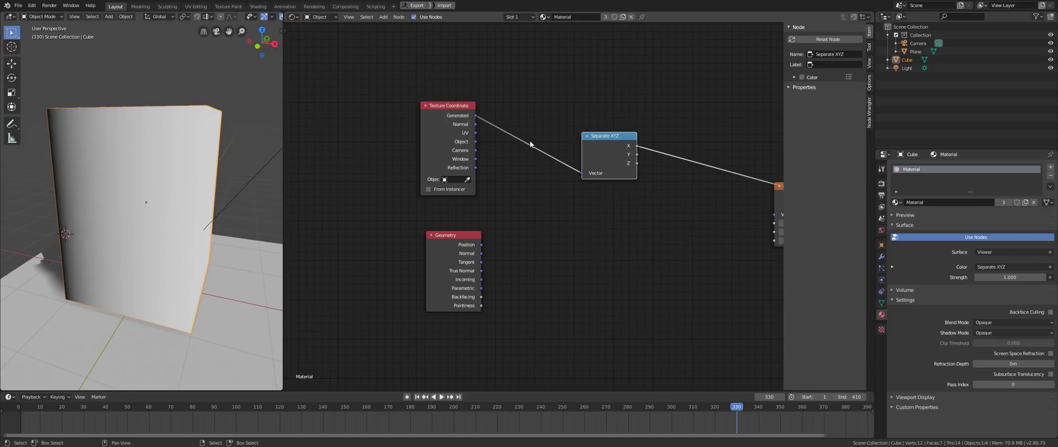
middle_drag(531, 140, 513, 176)
middle_drag(155, 165, 174, 199)
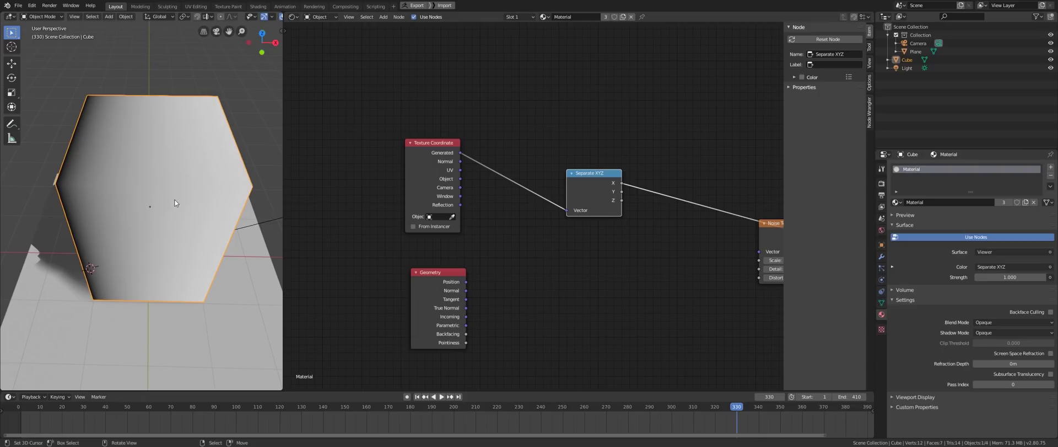
drag(574, 194, 568, 190)
middle_drag(170, 200, 167, 177)
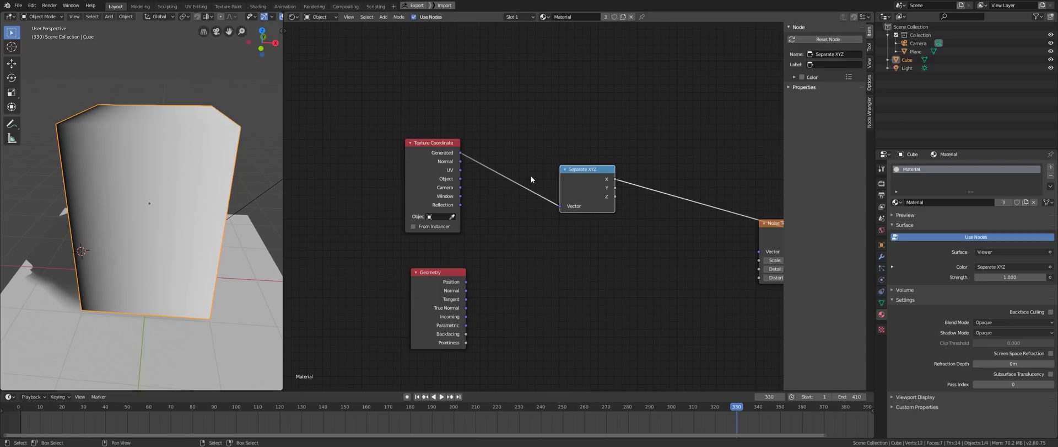
- Feed Separate XYZ's Y, then Z, into the noise, then link Generated directly to its Vector
ctrl+shift+click(600, 187)
mouse_move(138, 160)
middle_down()
mouse_move(111, 176)
mouse_move(125, 162)
middle_up()
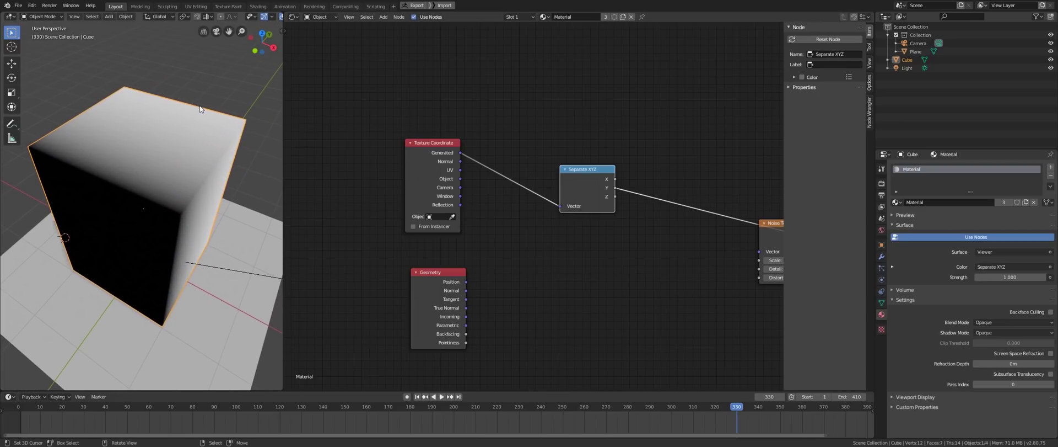
ctrl+shift+click(598, 196)
middle_drag(138, 221, 179, 207)
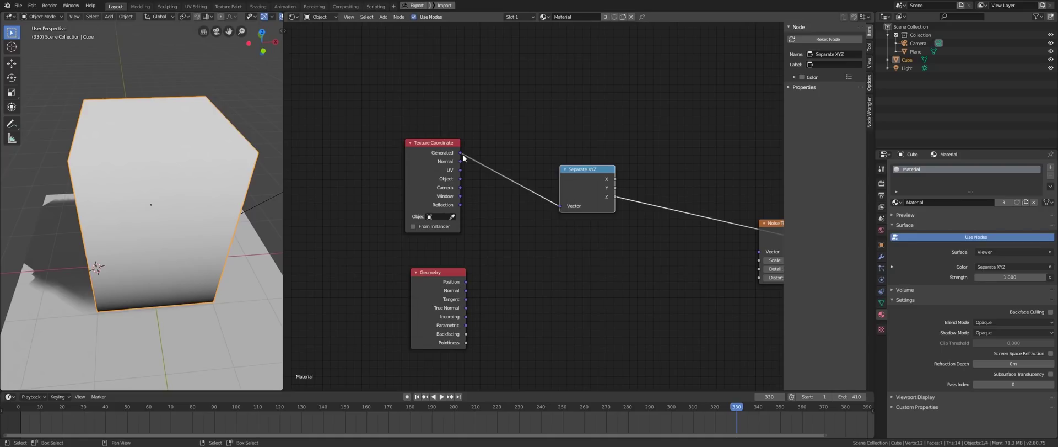
drag(459, 154, 591, 252)
ctrl+shift+click(610, 236)
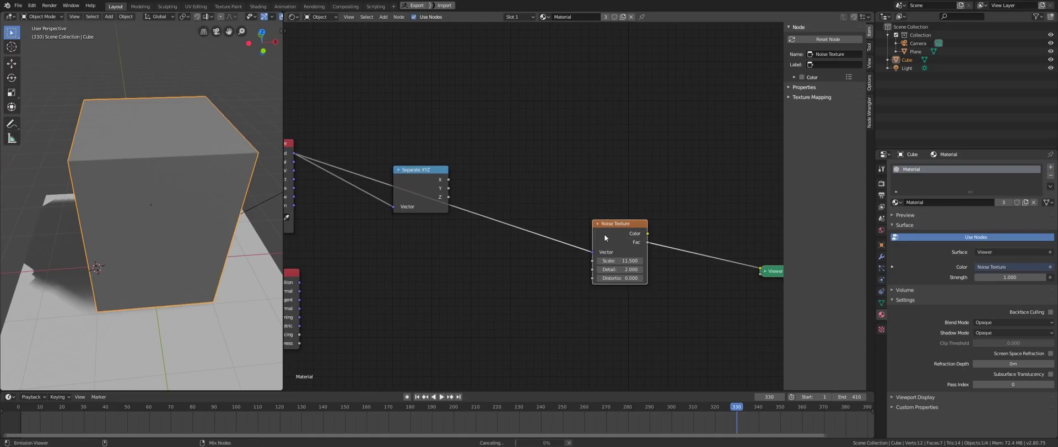
middle_drag(188, 252, 231, 231)
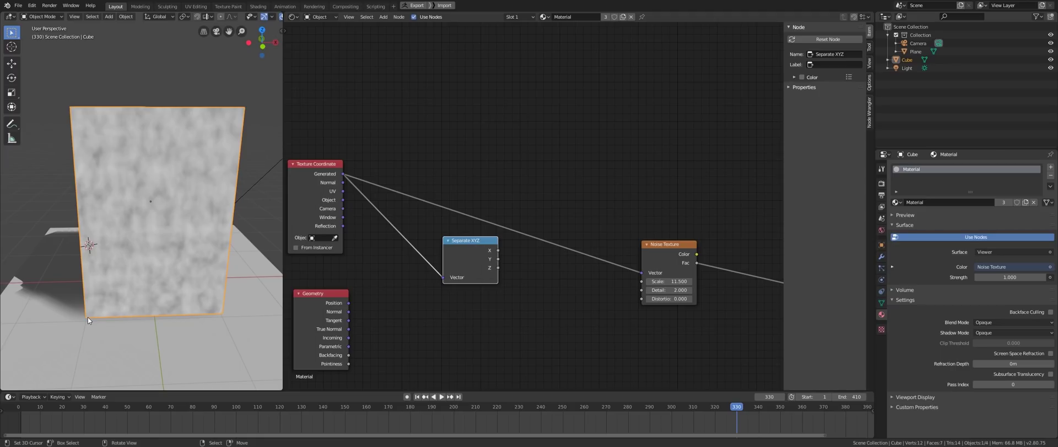
middle_drag(91, 315, 208, 153)
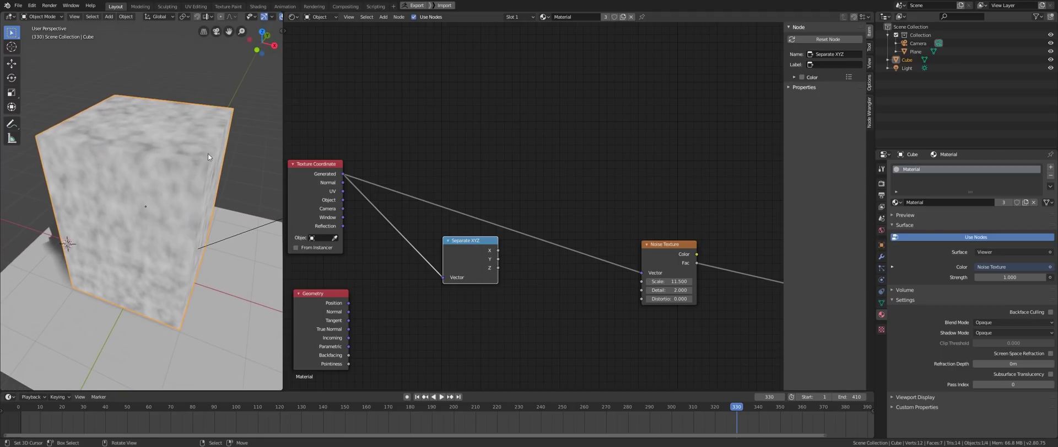
middle_drag(229, 113, 239, 126)
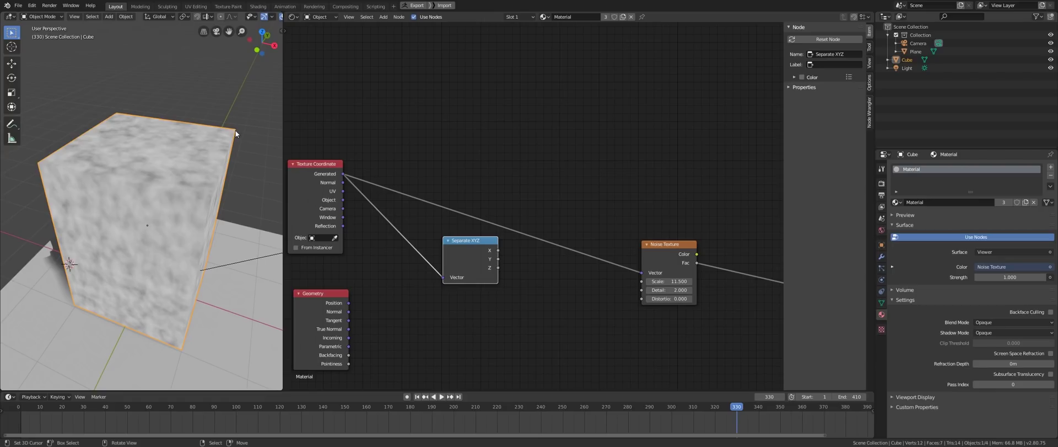
middle_drag(236, 133, 207, 204)
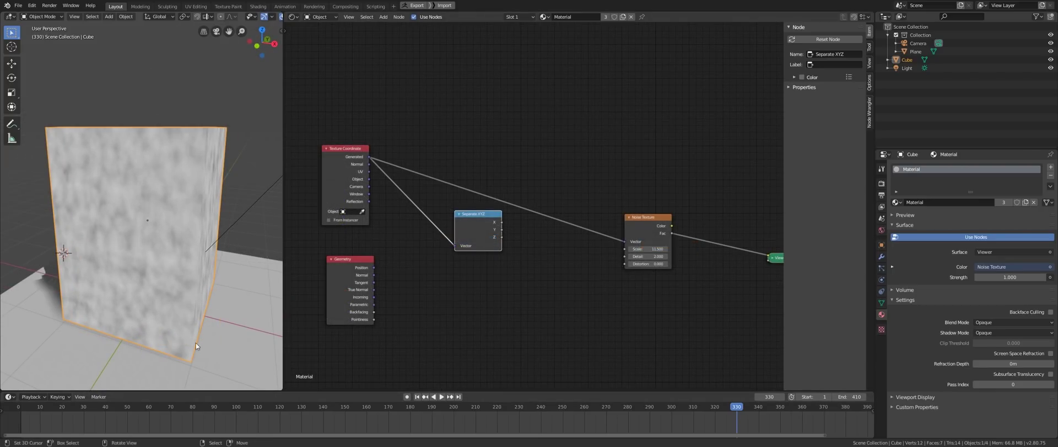
middle_drag(196, 342, 132, 300)
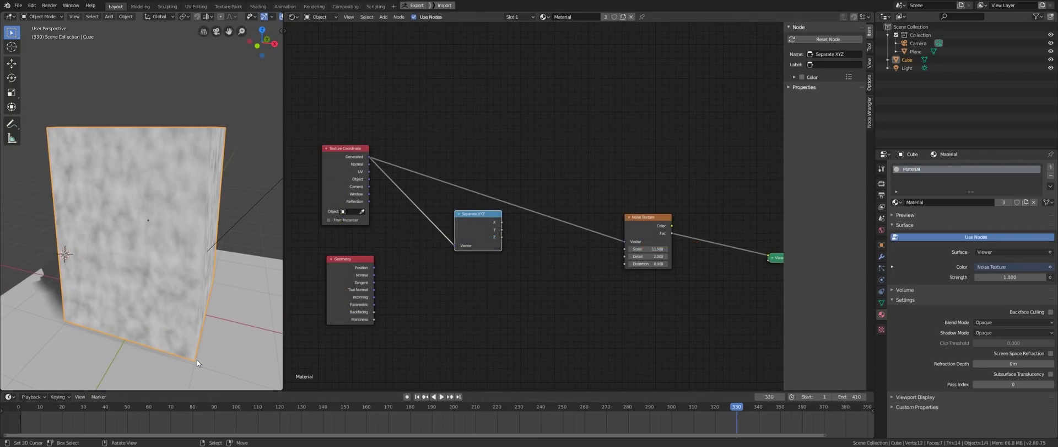
middle_drag(197, 359, 88, 349)
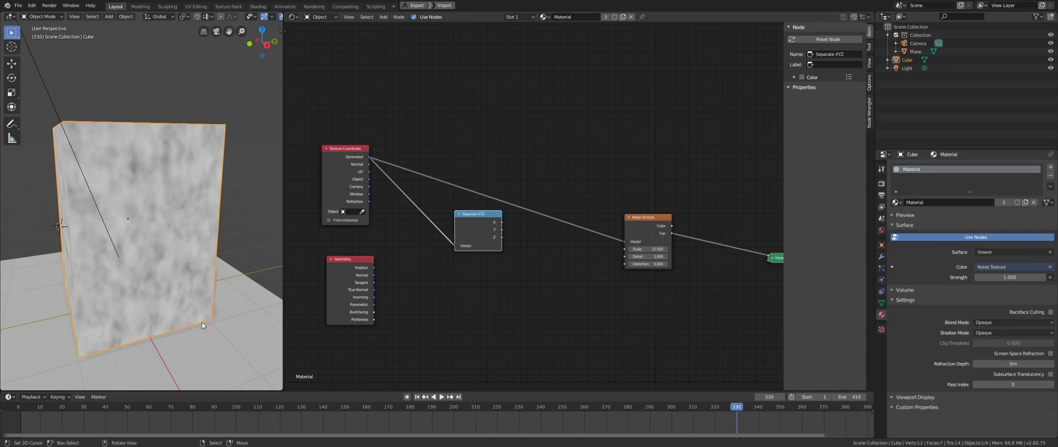
middle_drag(202, 322, 174, 309)
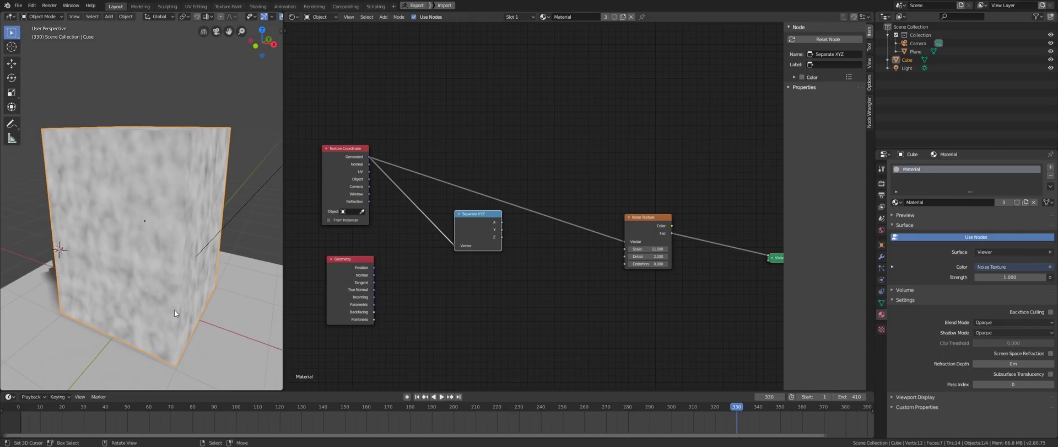
middle_drag(183, 122, 143, 253)
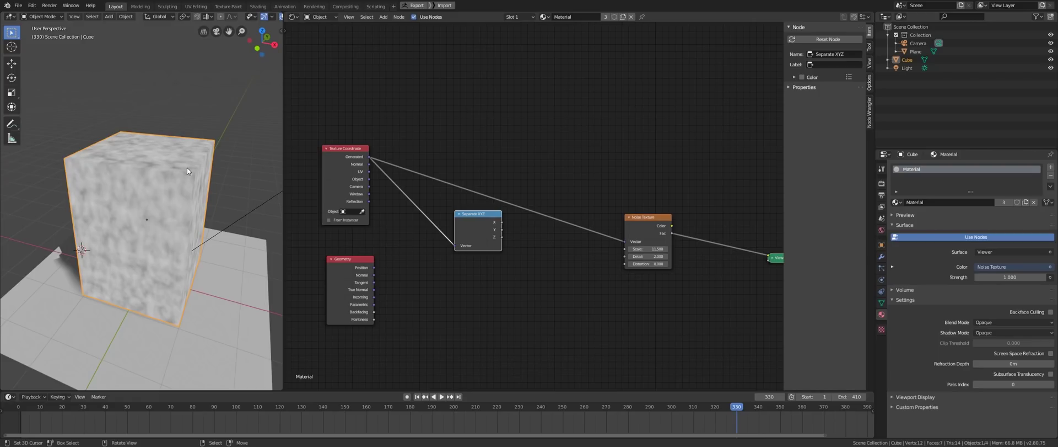
alt+middle_drag(186, 168, 186, 243)
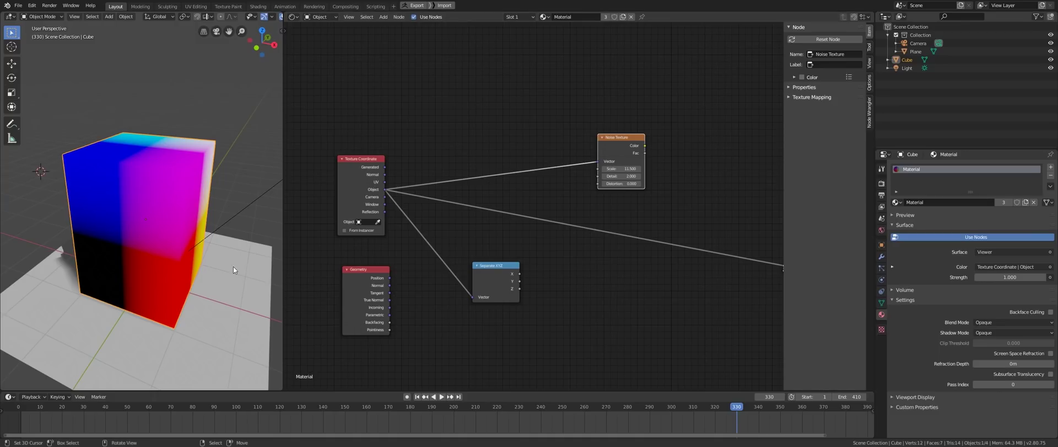
- Cycle the cube preview through Separate XYZ's X, Y and Z, ending on the half-white Z split
mouse_move(233, 267)
middle_down()
mouse_move(243, 267)
mouse_move(234, 257)
middle_up()
middle_drag(194, 224, 204, 220)
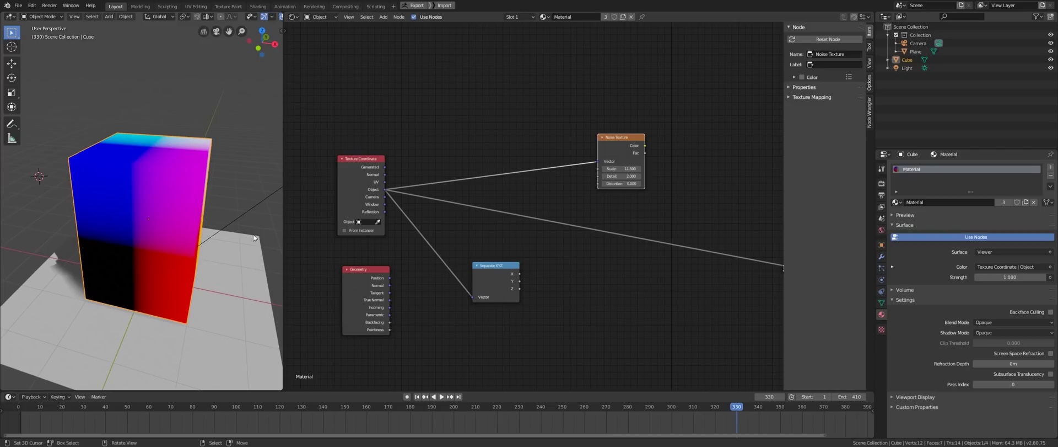
ctrl+shift+click(500, 278)
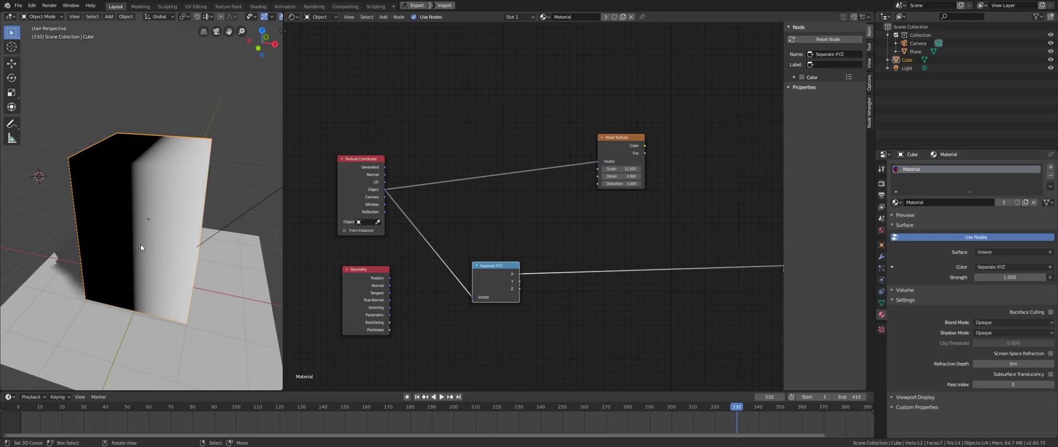
middle_drag(142, 247, 203, 253)
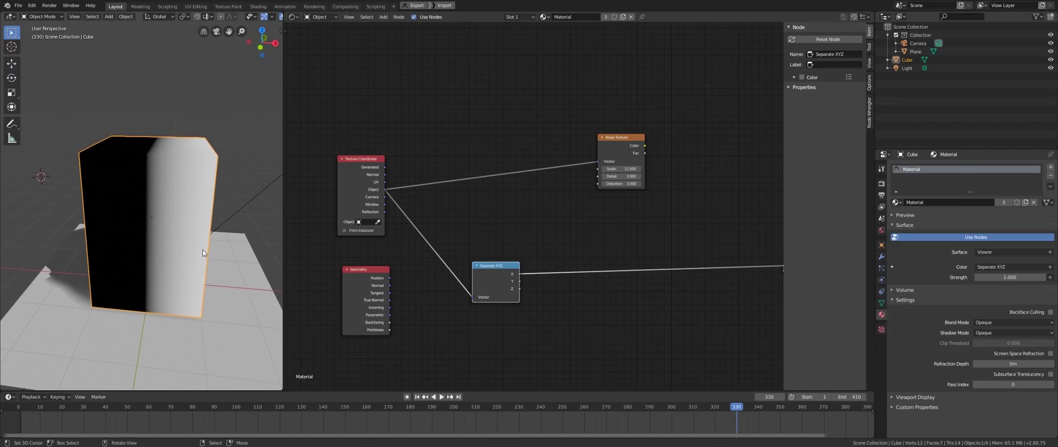
middle_drag(134, 245, 123, 271)
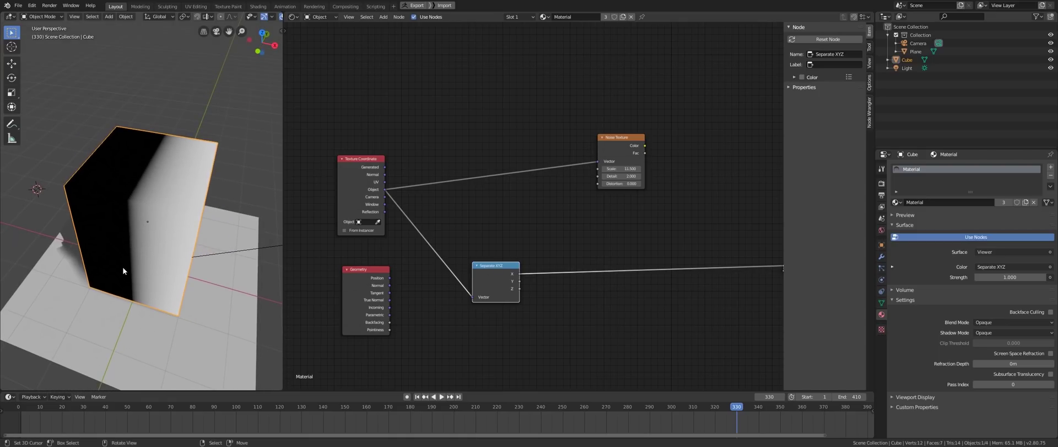
ctrl+shift+click(489, 279)
ctrl+shift+click(488, 275)
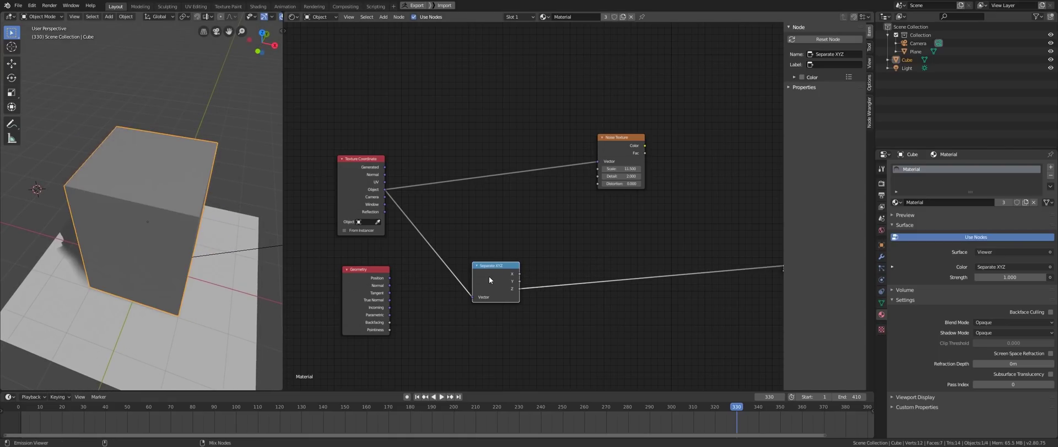
middle_drag(243, 234, 172, 223)
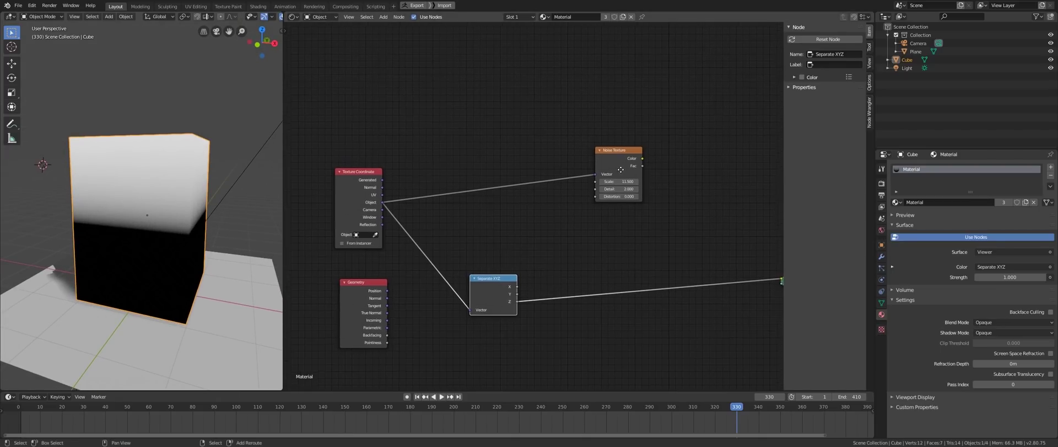
middle_drag(623, 150, 618, 165)
middle_drag(158, 203, 162, 230)
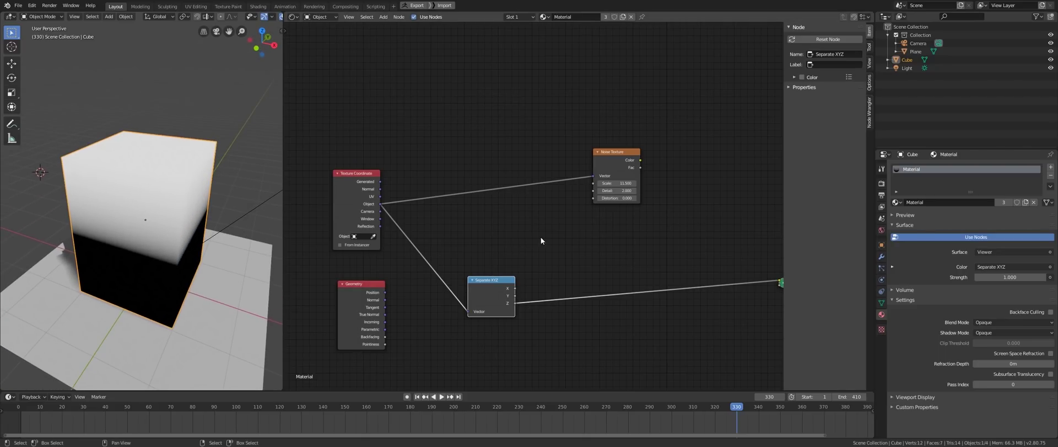
- Preview the Noise Texture Color, then its Fac, on the cube
ctrl+shift+click(608, 167)
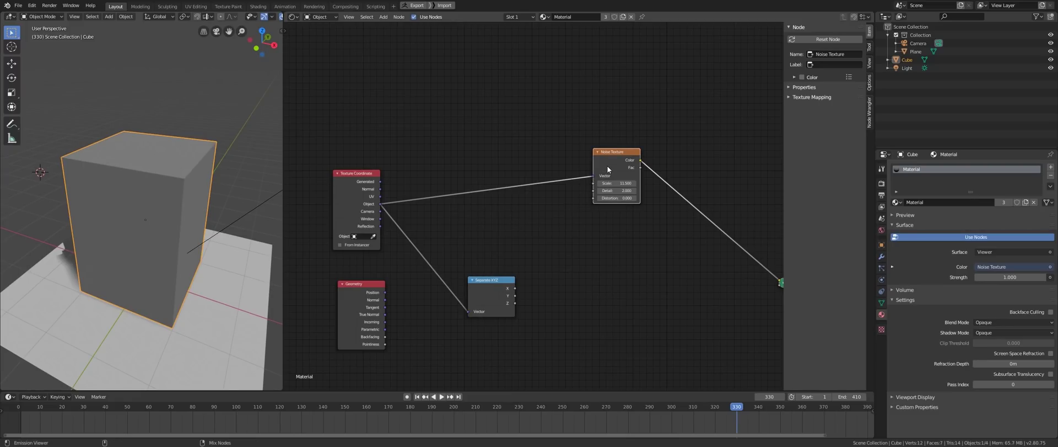
ctrl+shift+click(607, 165)
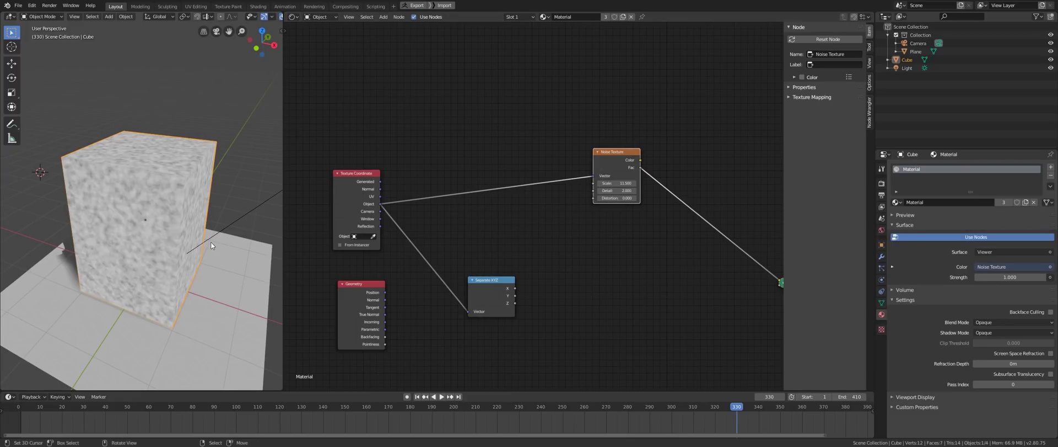
middle_drag(211, 241, 161, 206)
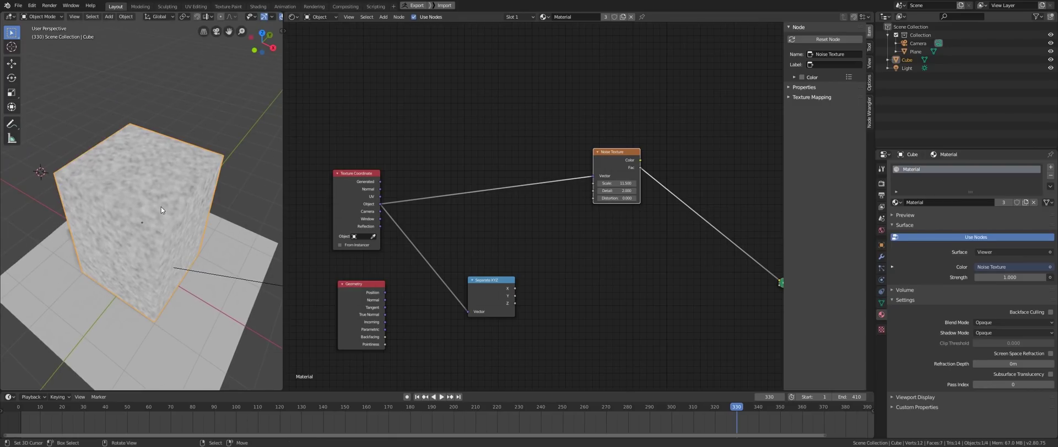
- Rotate the cube to a new orientation
key(r)
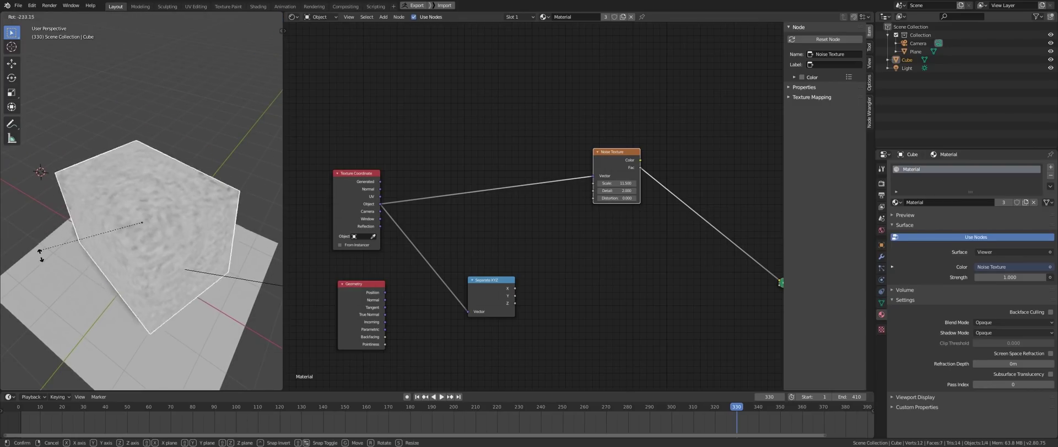
click(32, 326)
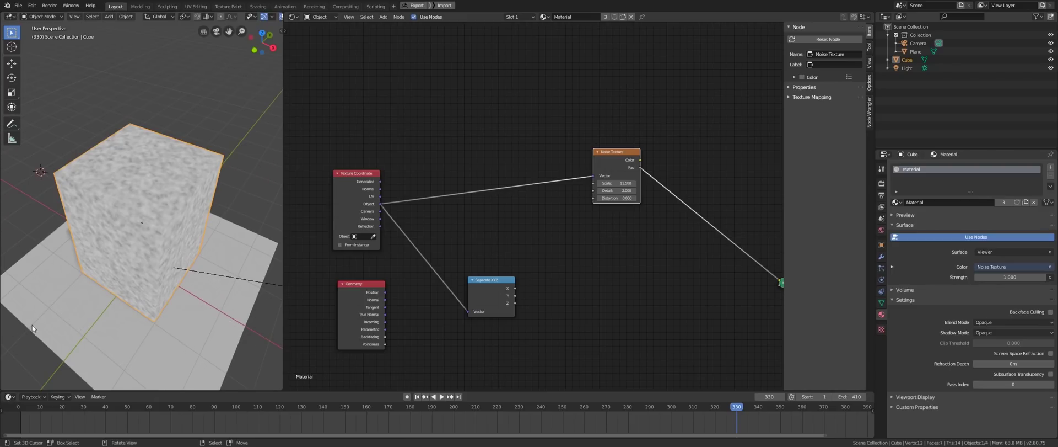
middle_drag(32, 325, 191, 305)
- Stretch the cube tall along Z and apply its scale
key(s)
key(z)
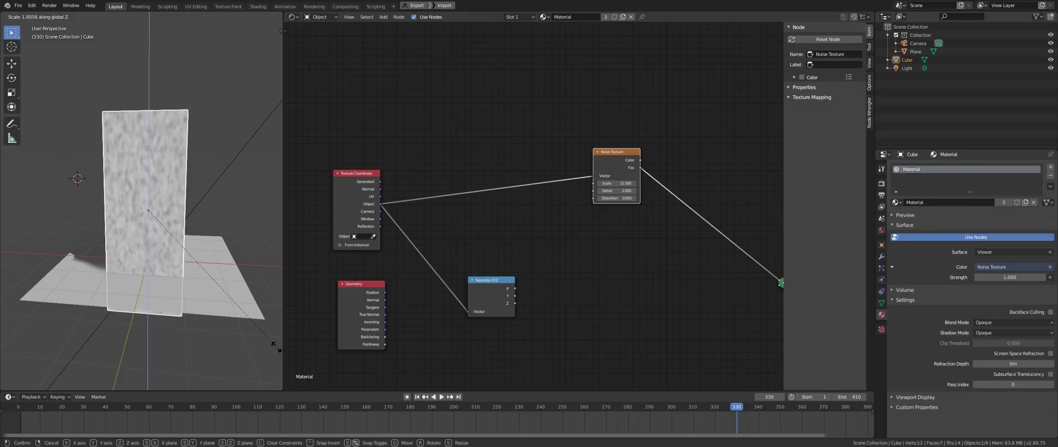
click(278, 338)
key(ctrl+a)
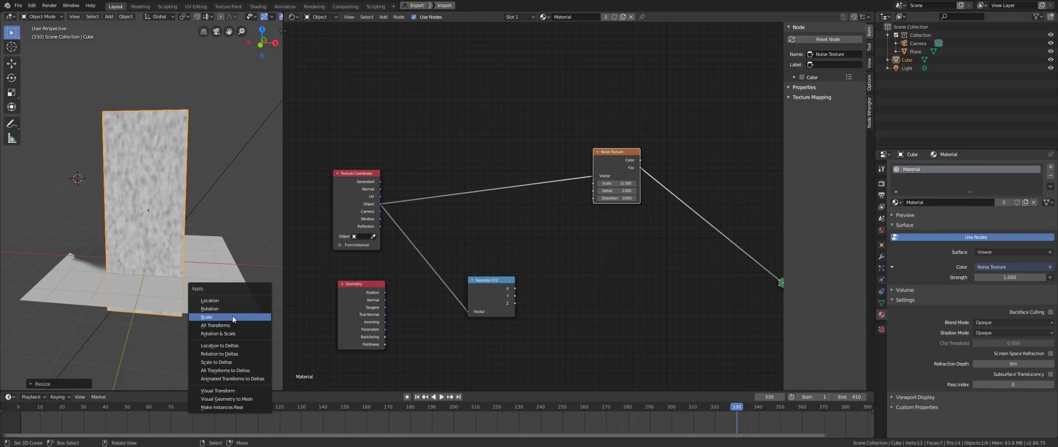
click(232, 315)
- Preview Geometry Position on the tall box and squash it back to cube height along Z
middle_drag(168, 280, 139, 283)
ctrl+shift+click(358, 301)
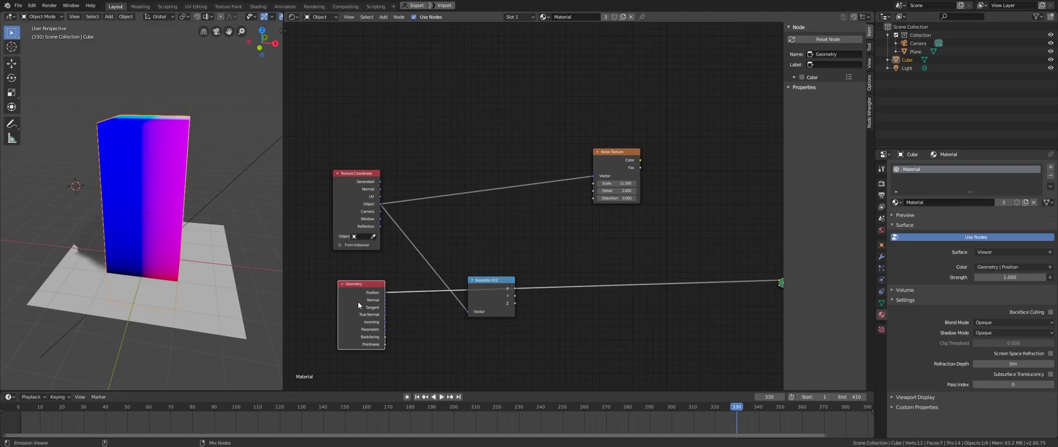
scroll(157, 259, up, 2)
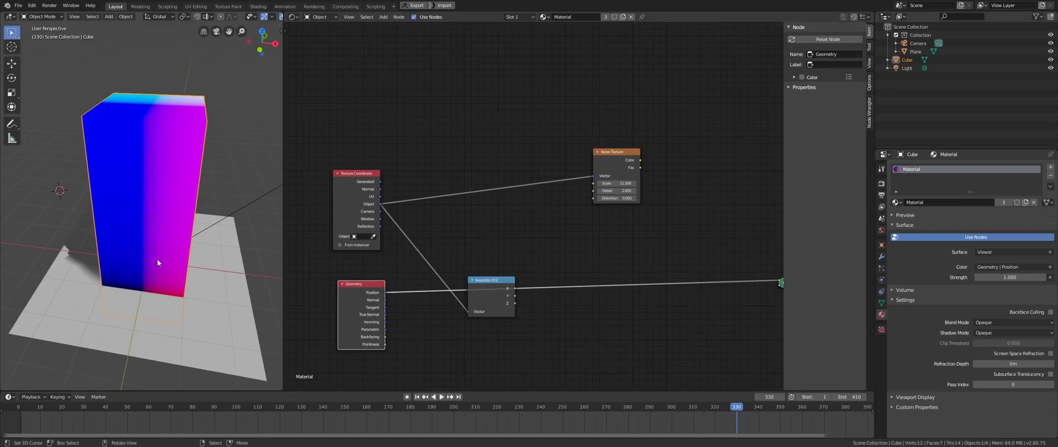
scroll(157, 263, down, 1)
key(s)
key(z)
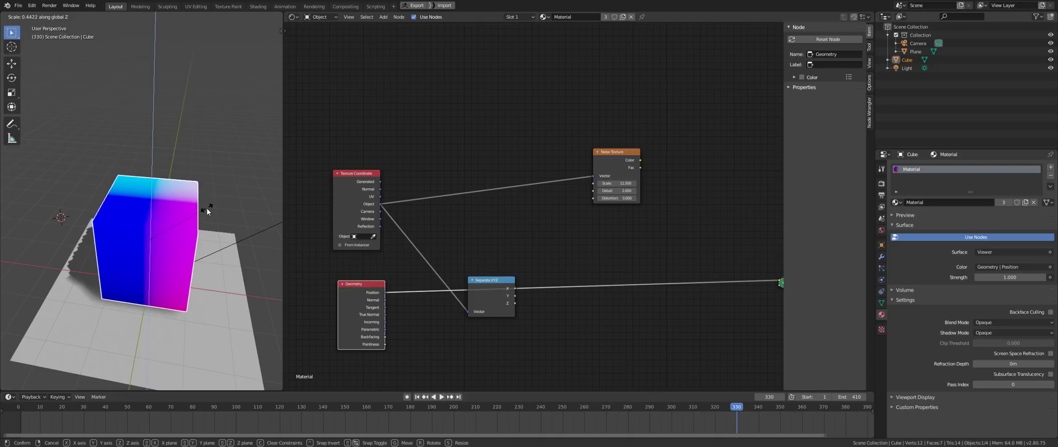
key(Return)
- Feed Separate XYZ from Geometry Position, preview the X gradient, and slide the cube along X
drag(386, 292, 469, 310)
ctrl+shift+click(495, 294)
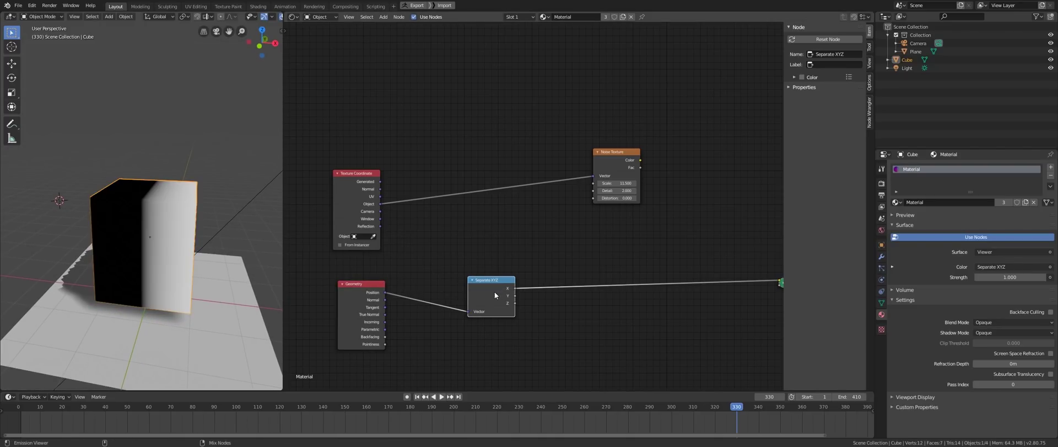
key(g)
key(x)
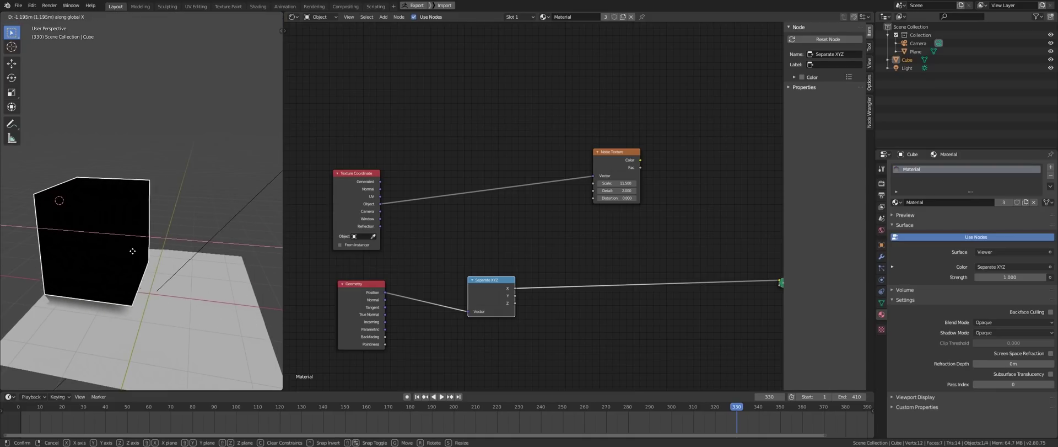
click(279, 256)
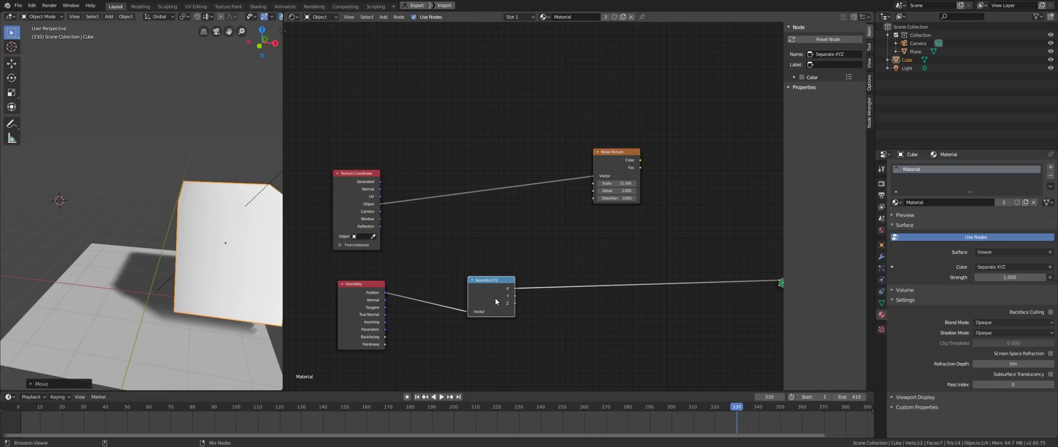
key(g)
key(Escape)
- Move the cube over the plane, shrink it, reset its scale with Alt+S, and preview Geometry Position
middle_drag(188, 233, 128, 233)
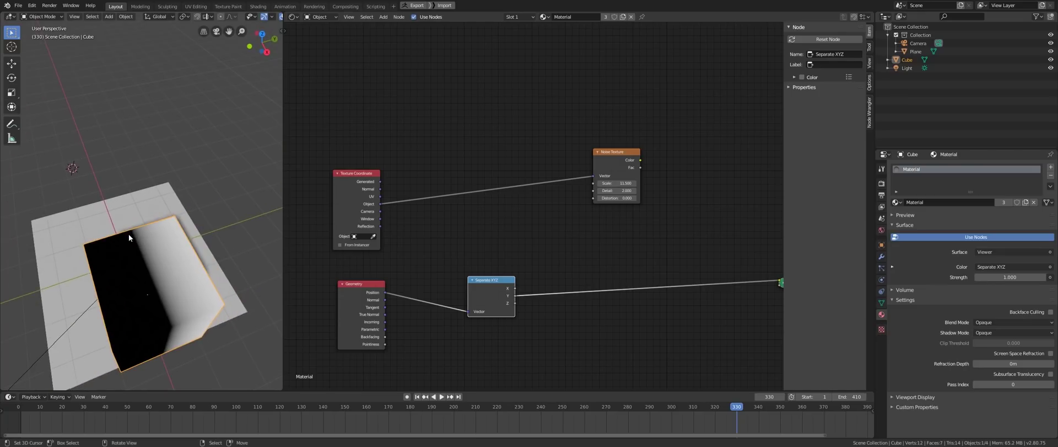
key(g)
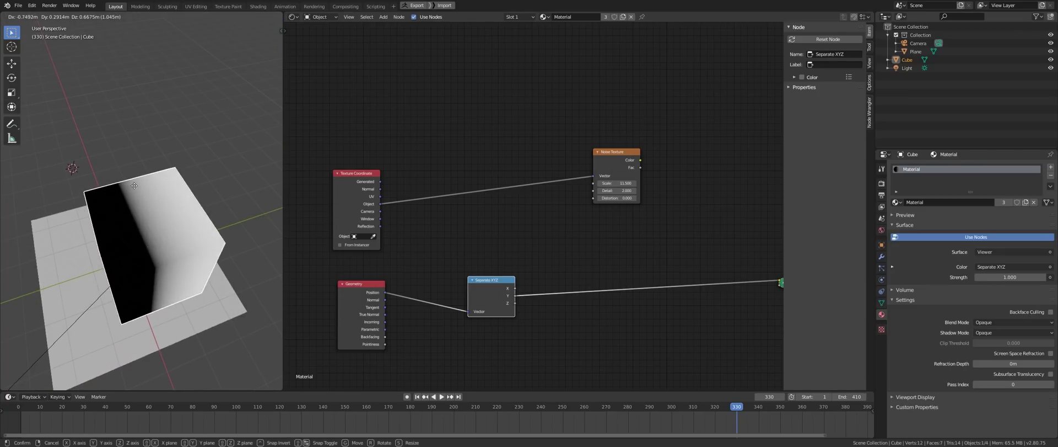
click(127, 232)
key(s)
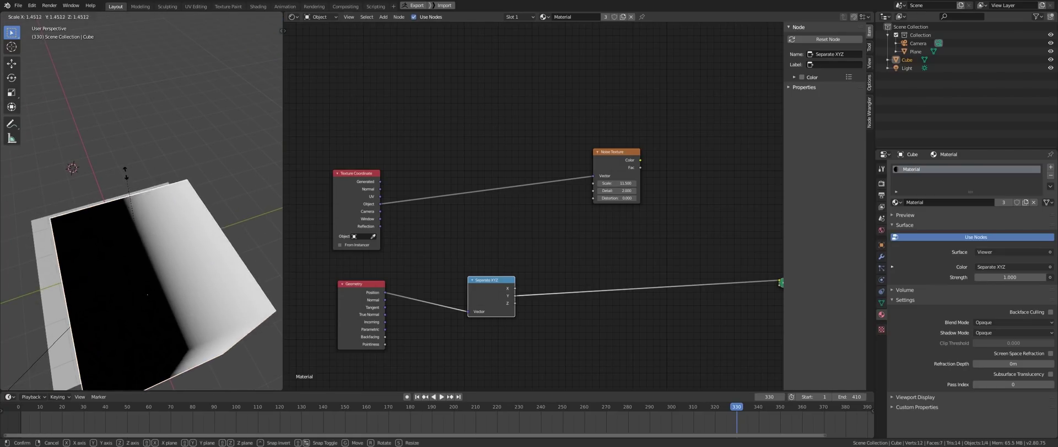
click(142, 256)
key(alt+s)
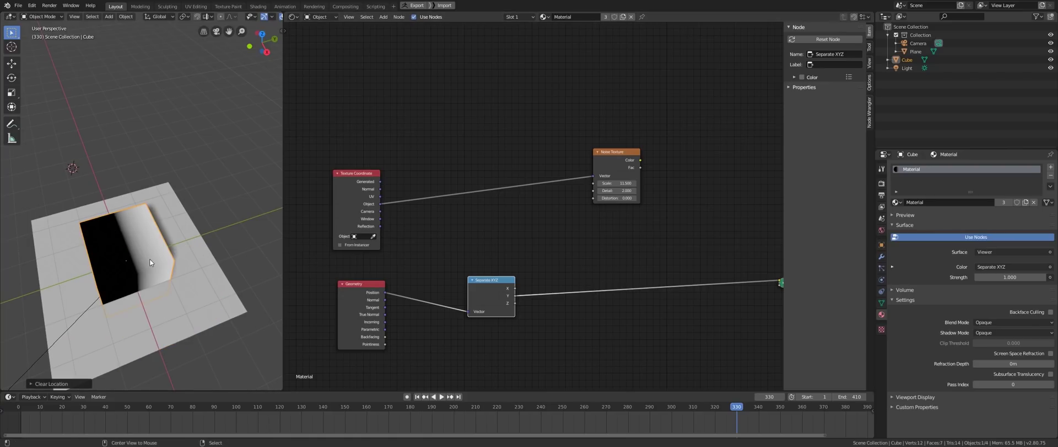
middle_drag(140, 263, 324, 277)
ctrl+shift+click(382, 299)
- Connect Position to the Noise Texture Vector, preview its Fac, and move the cube along X
drag(385, 291, 593, 176)
ctrl+shift+click(619, 163)
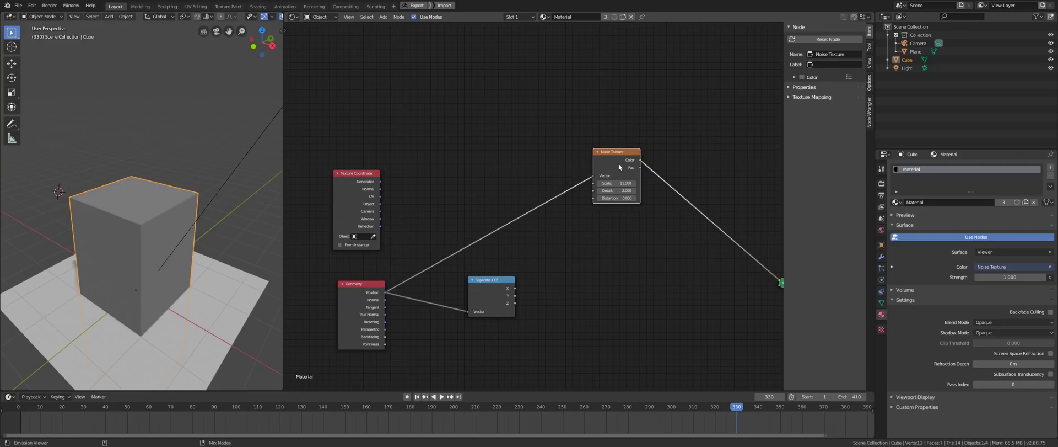
ctrl+shift+click(618, 163)
middle_drag(57, 280, 148, 266)
key(g)
key(x)
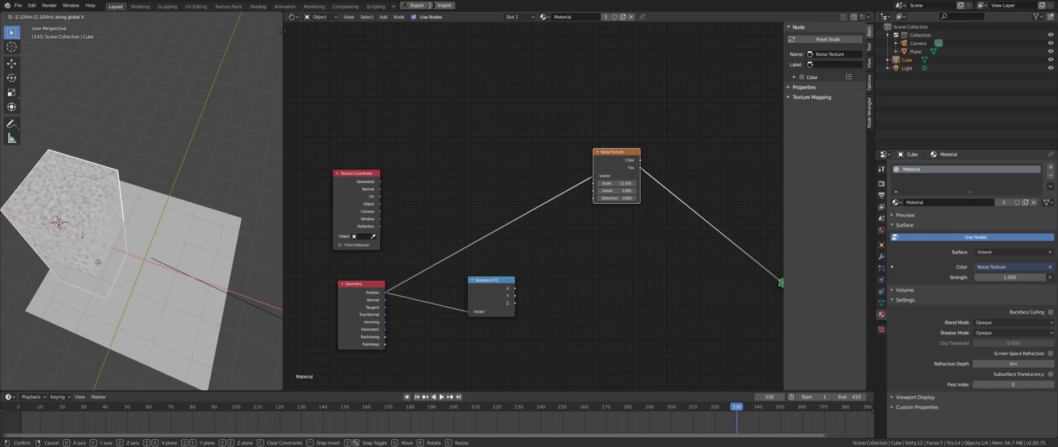
click(122, 266)
- Enlarge the cube and try another X move, cancelling it, to show the noise stays fixed
middle_drag(121, 266, 174, 241)
key(s)
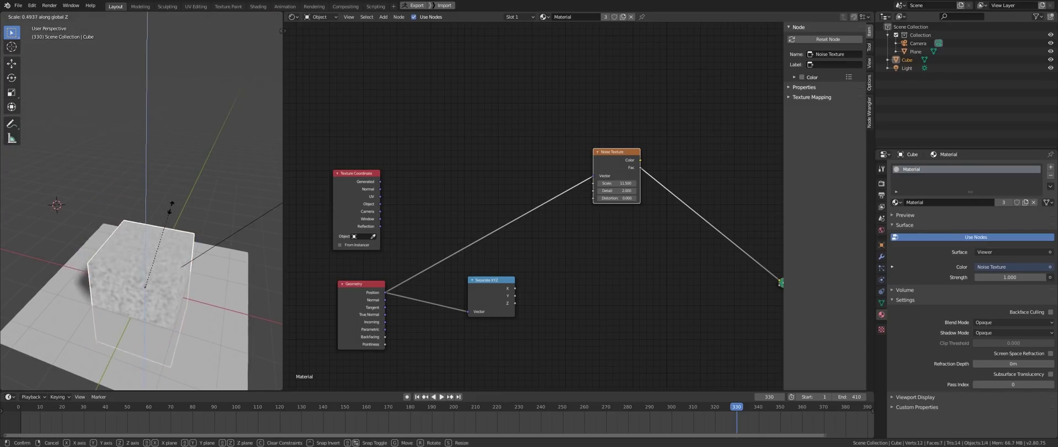
click(184, 132)
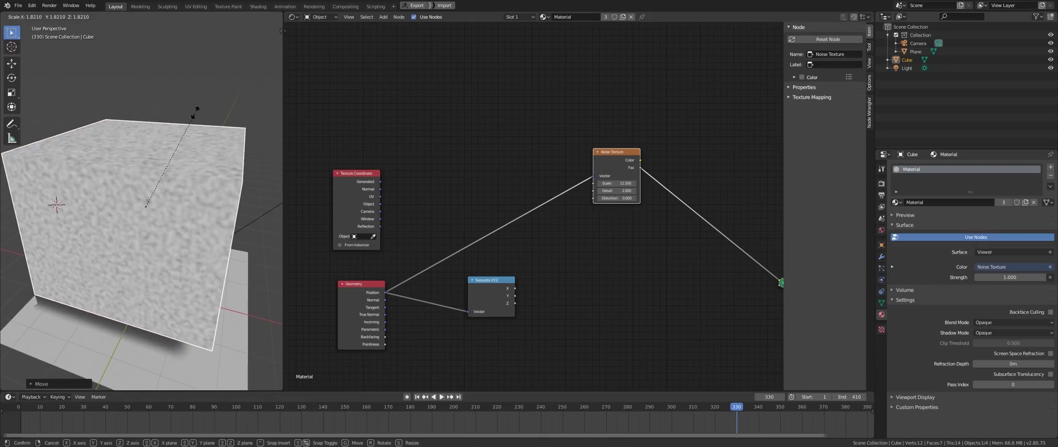
middle_drag(183, 133, 180, 194)
key(g)
key(x)
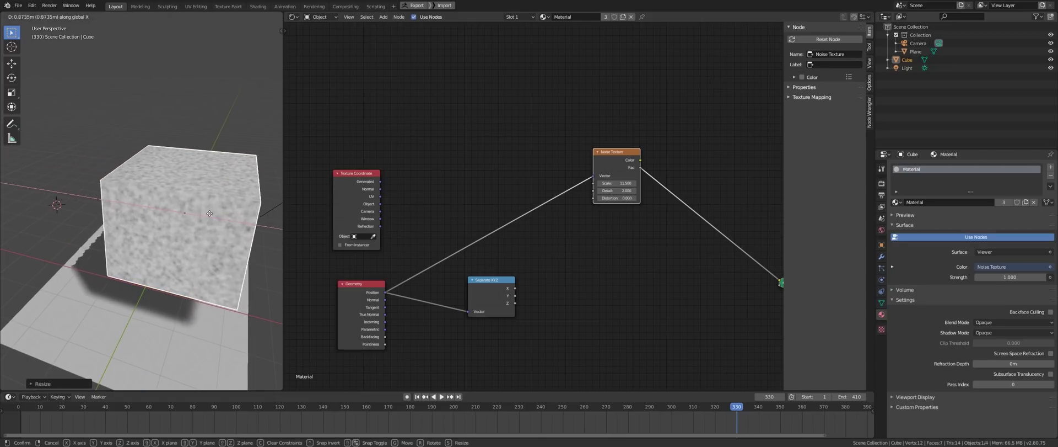
right_click(194, 224)
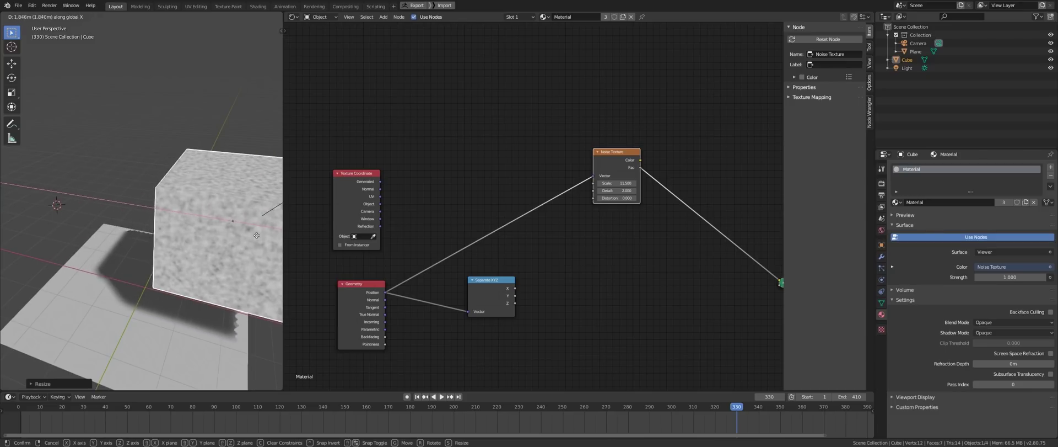
- Move the cube freely to a new position and view it from near the front
middle_drag(194, 224, 123, 239)
key(g)
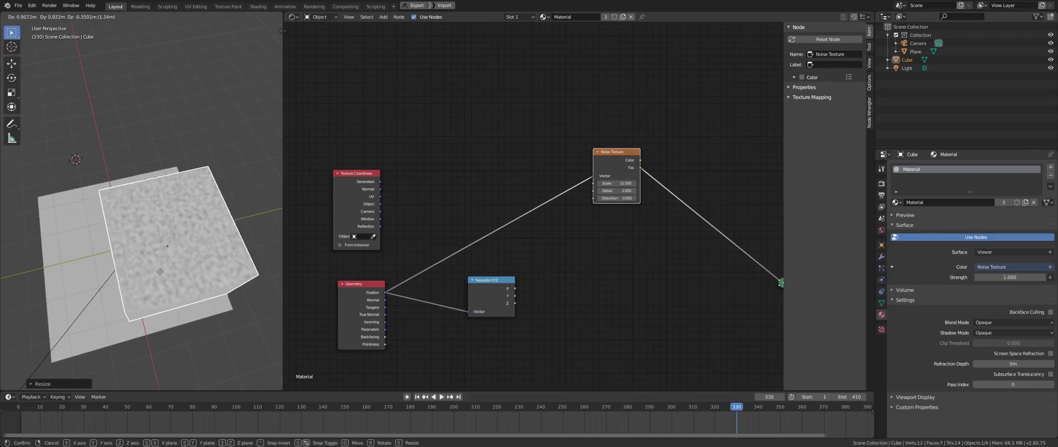
click(142, 233)
middle_drag(142, 234, 172, 233)
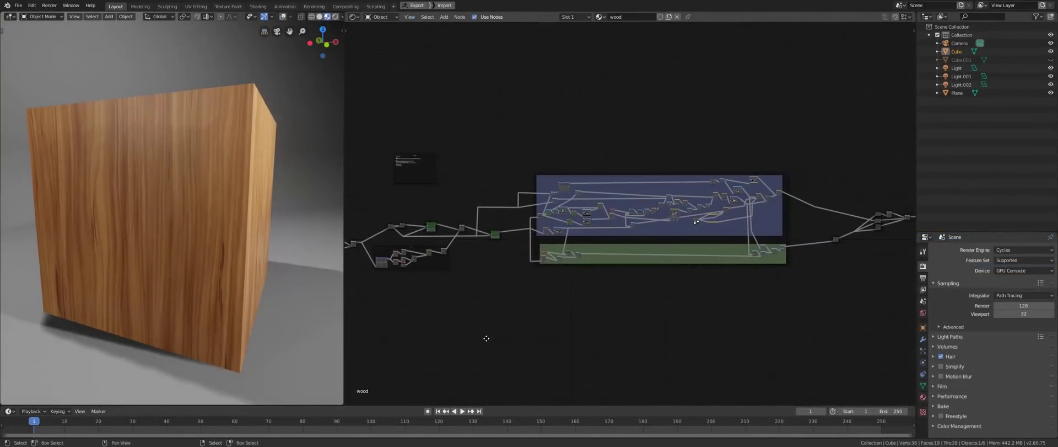
- Box-zoom into the Rings, Fract and ColorRamp nodes and lower the Rings multiply value
mouse_move(494, 341)
middle_down()
mouse_move(389, 340)
mouse_move(478, 337)
middle_up()
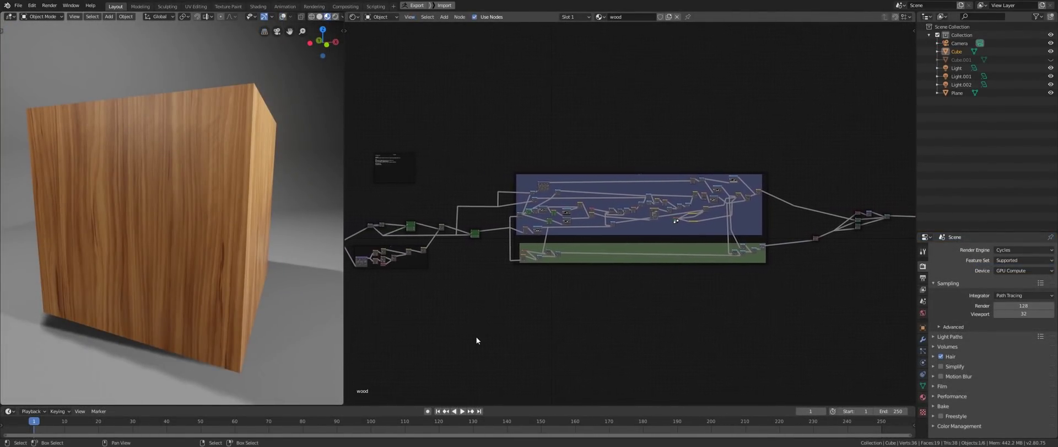
key(b)
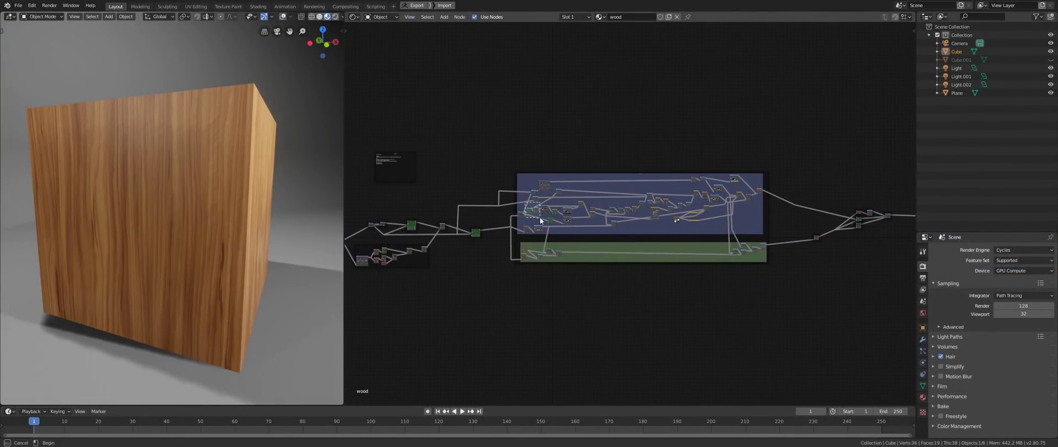
drag(540, 219, 541, 220)
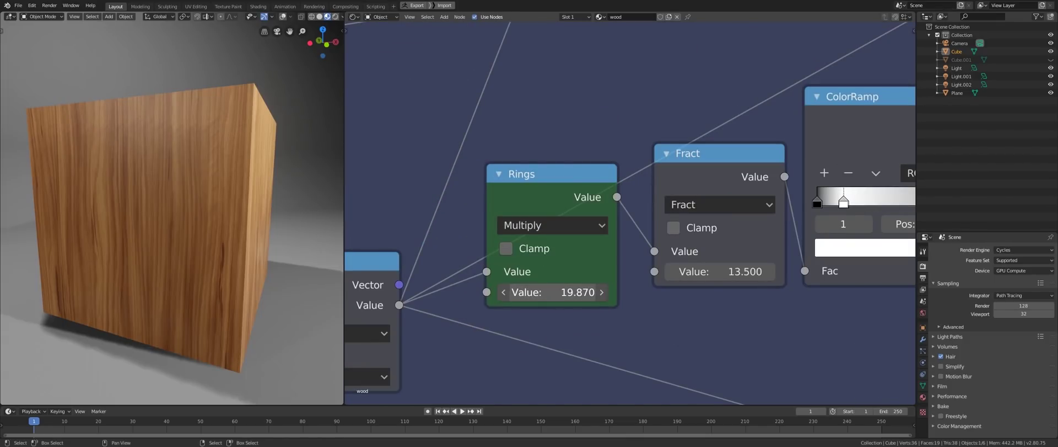
drag(555, 297, 531, 292)
- Lower the Rings detail Scale slightly and adjust the Space warp 2 Strength and Scale
scroll(711, 300, down, 3)
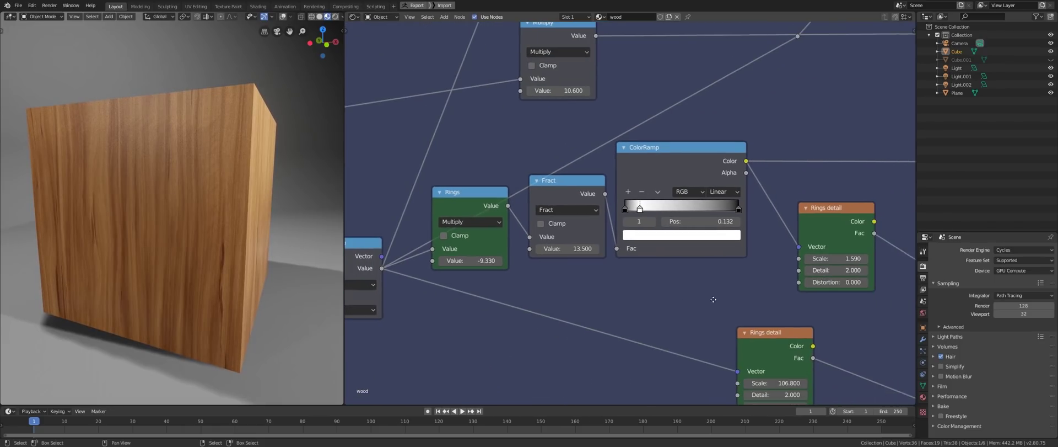
ctrl+scroll(608, 360, right, 6)
shift+scroll(616, 345, down, 2)
drag(613, 354, 609, 354)
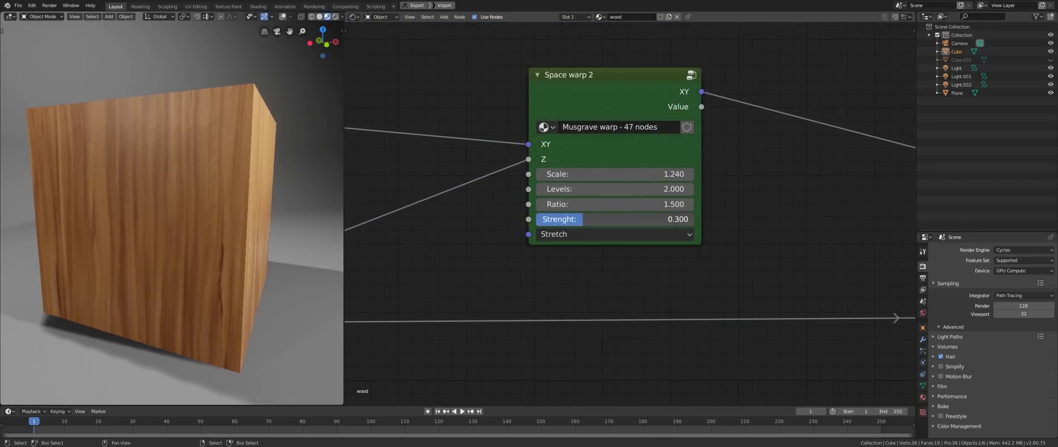
drag(606, 219, 634, 219)
drag(612, 173, 683, 174)
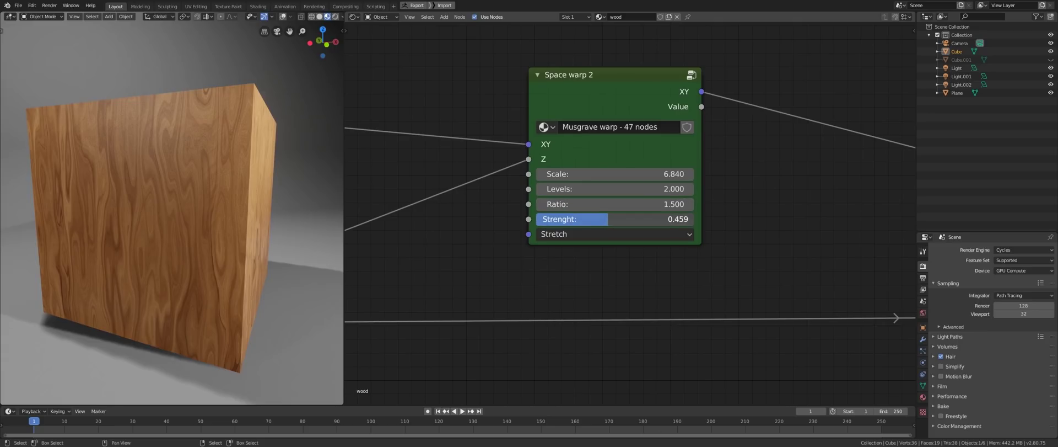
drag(609, 219, 554, 219)
- Orbit to view the wood cube from the front
middle_drag(173, 266, 90, 239)
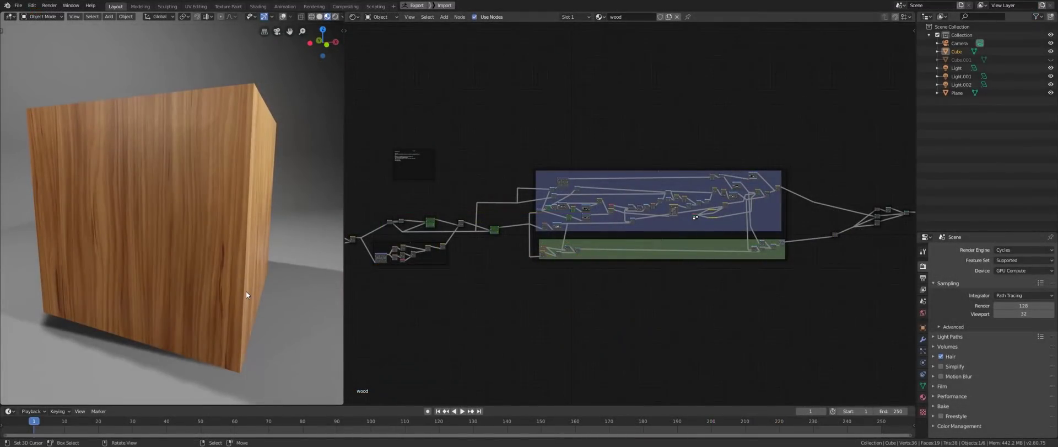
key(F3)
key(Escape)
- Pan the view, zoom, and orbit around the second wood cube to a lower angle
middle_drag(526, 328, 653, 338)
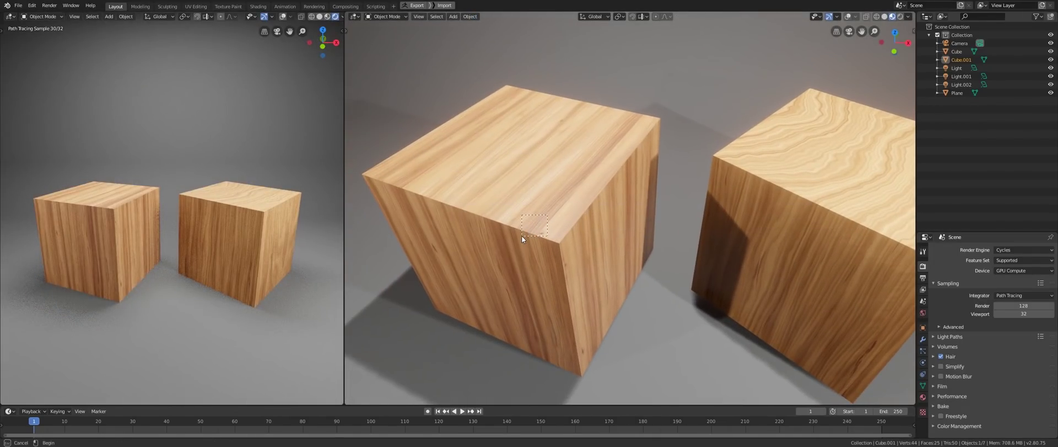
scroll(521, 236, up, 8)
scroll(561, 245, down, 8)
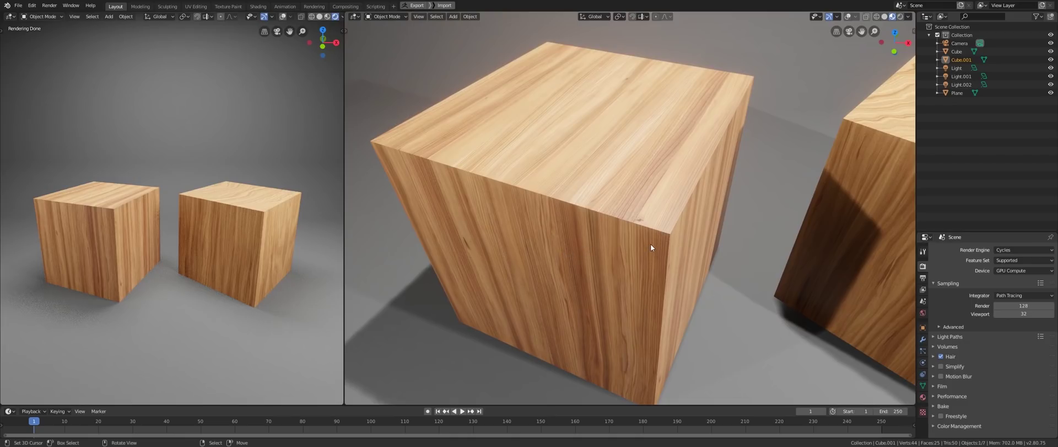
middle_drag(651, 244, 632, 214)
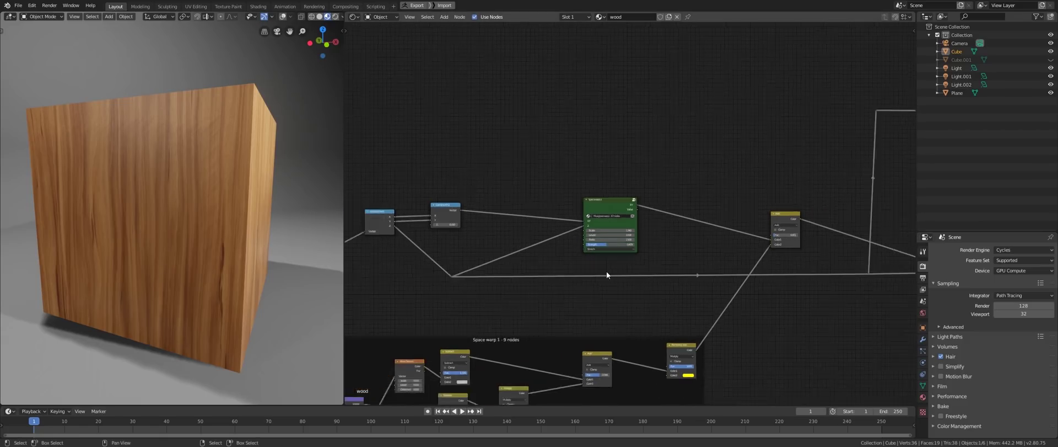
- Set Space warp 2 Scale to 6.840 and Strength to 0.137, then orbit to the cube's corners
scroll(604, 273, down, 3)
scroll(606, 277, up, 5)
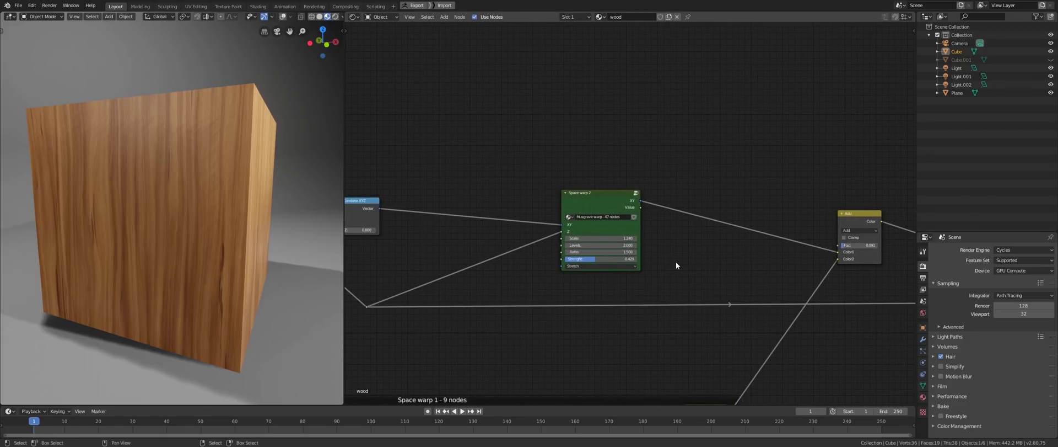
middle_drag(660, 270, 673, 246)
scroll(650, 259, up, 4)
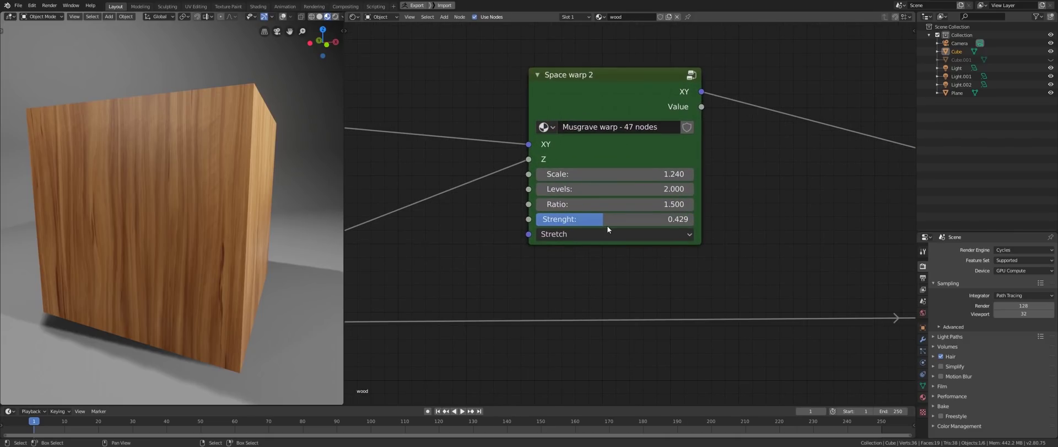
mouse_move(609, 219)
mouse_down()
mouse_move(640, 219)
mouse_move(593, 219)
mouse_move(609, 220)
mouse_up()
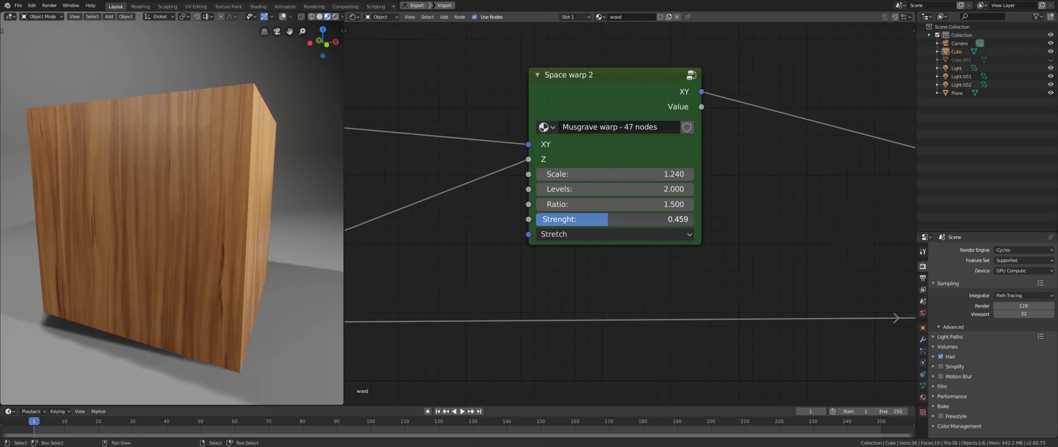
mouse_move(606, 173)
mouse_down()
mouse_move(656, 174)
mouse_move(605, 175)
mouse_up()
drag(608, 219, 553, 220)
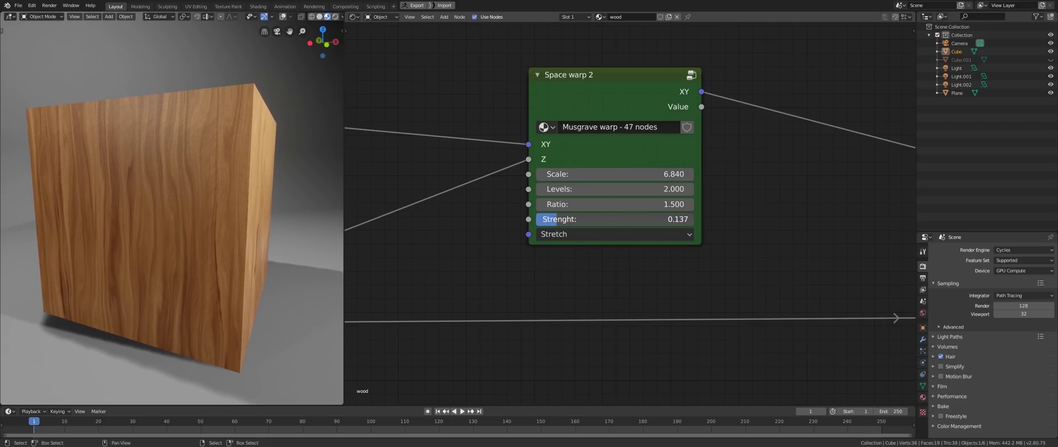
middle_drag(127, 276, 153, 277)
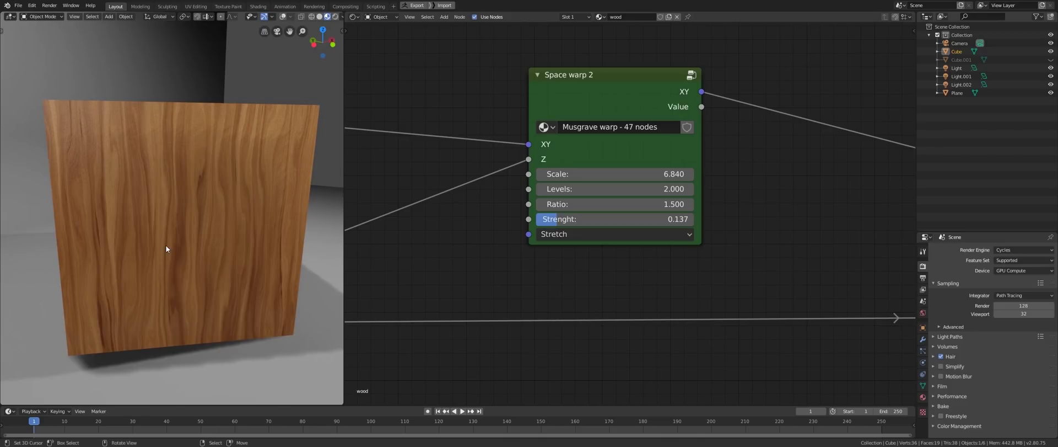
middle_drag(166, 248, 90, 241)
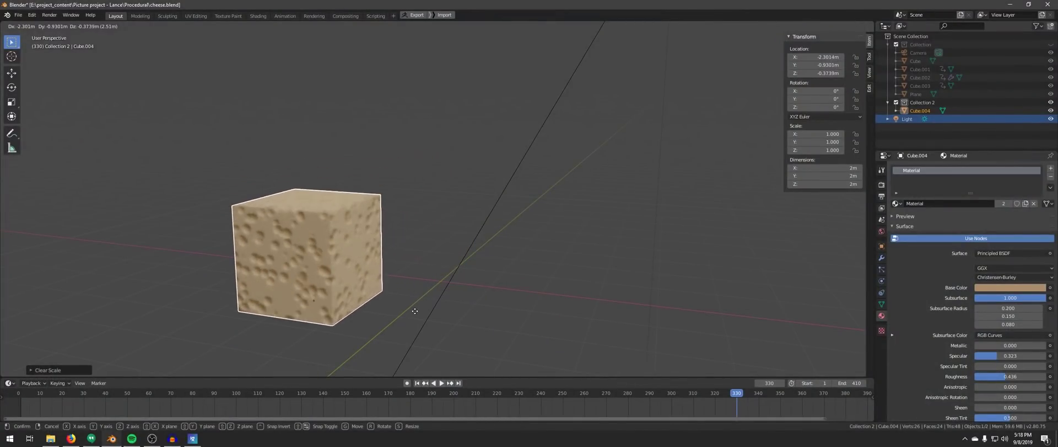
- Try moving the cheese cube along X, cancel to keep it at the origin, and tilt the view
key(Escape)
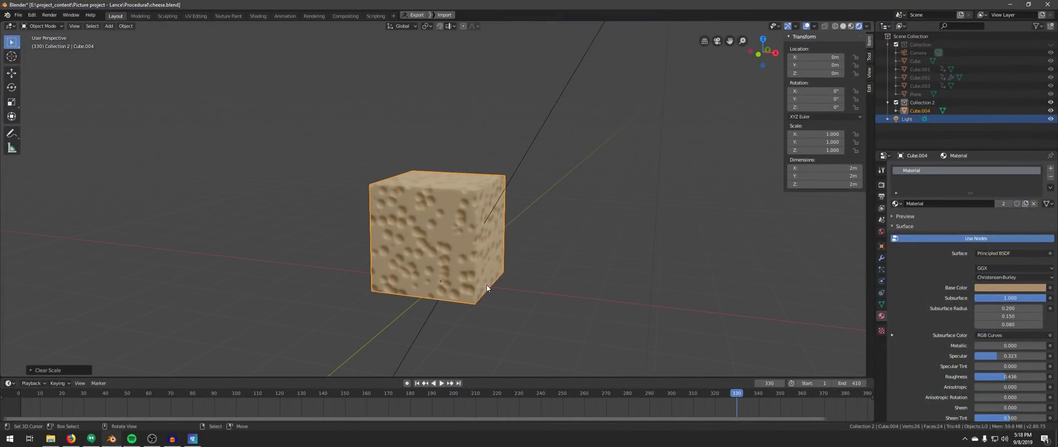
key(g)
key(x)
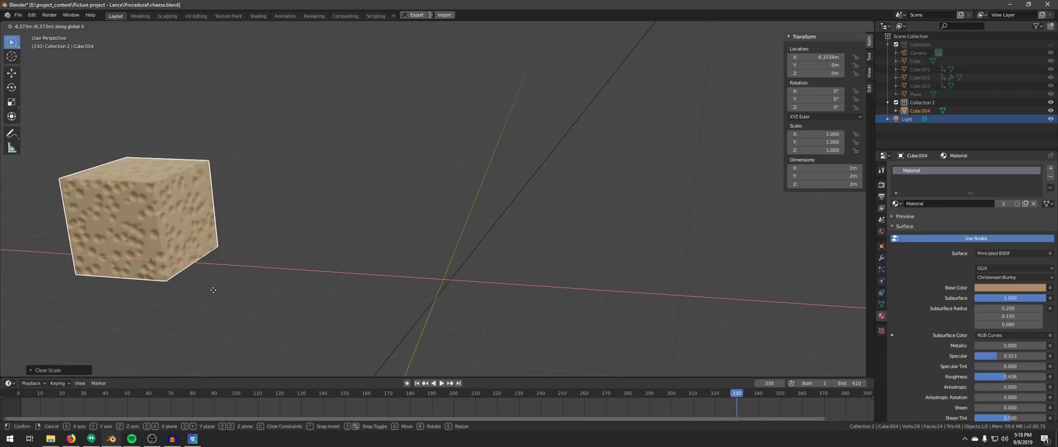
key(Escape)
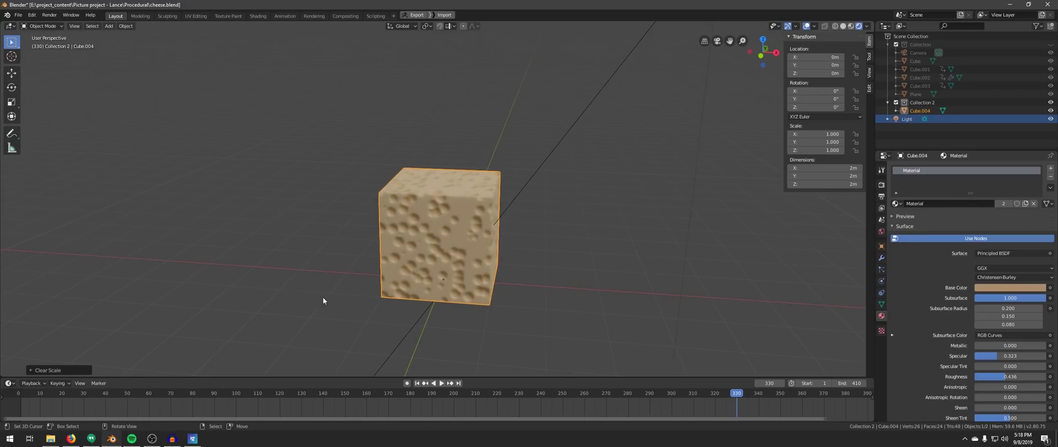
middle_drag(467, 273, 468, 288)
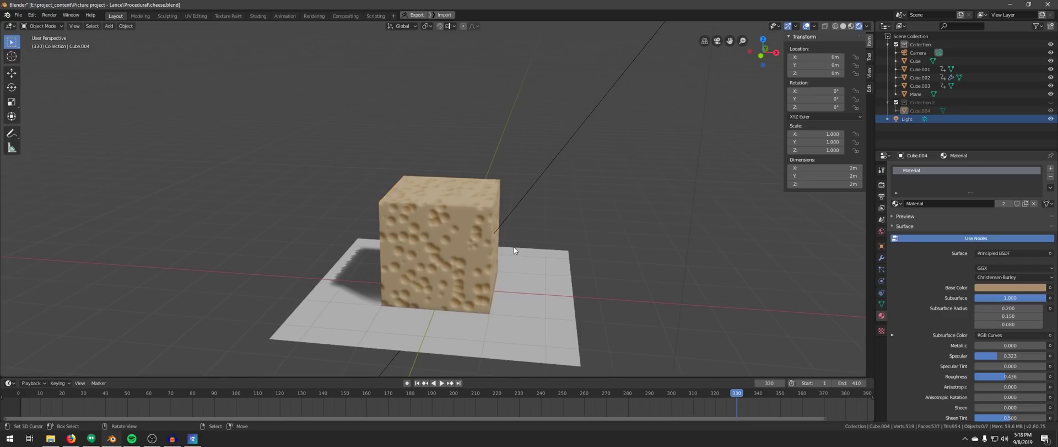